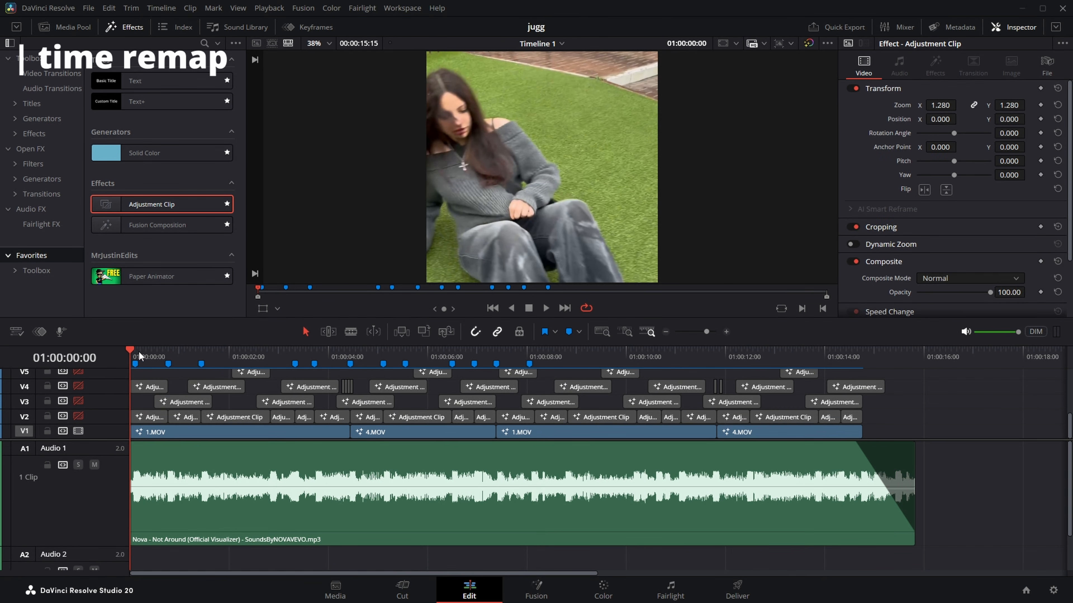
Scrub the timeline across the first three beat markers and return the playhead to Marker 1
left_click(168, 356)
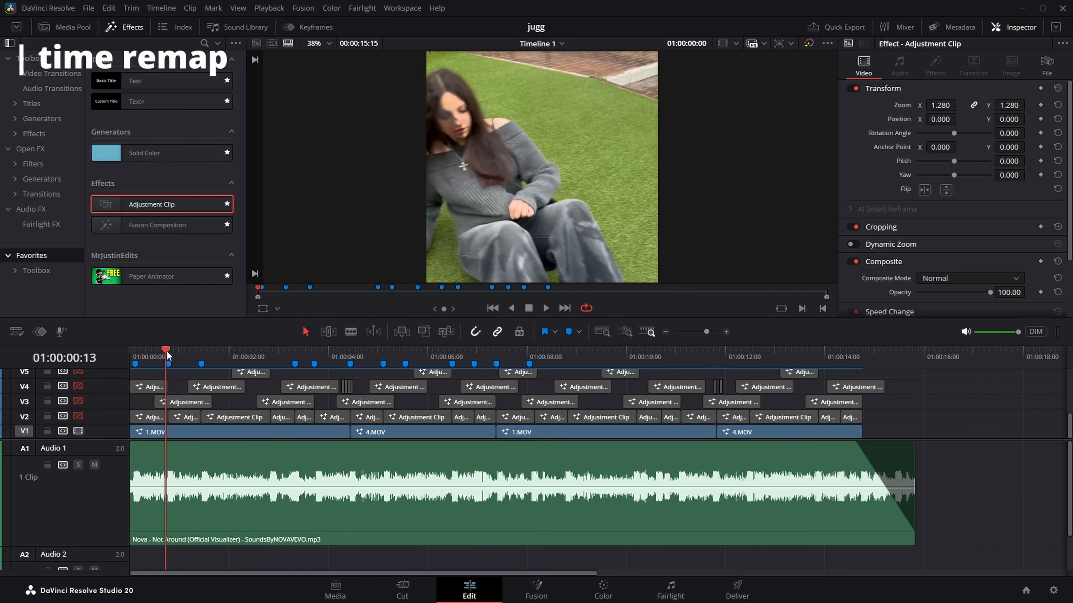
left_click(204, 355)
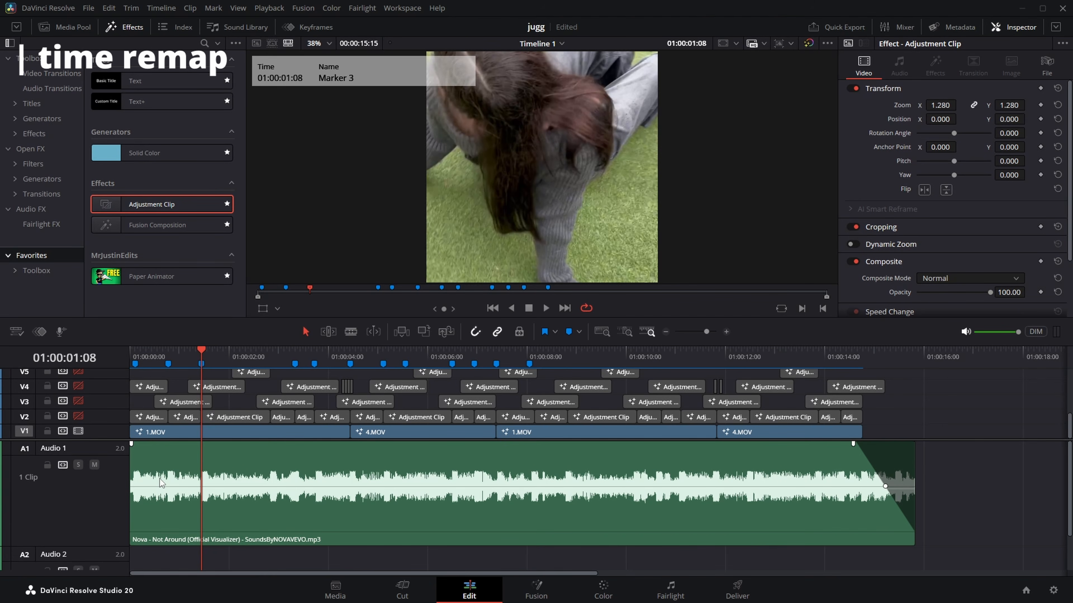
left_click(135, 357)
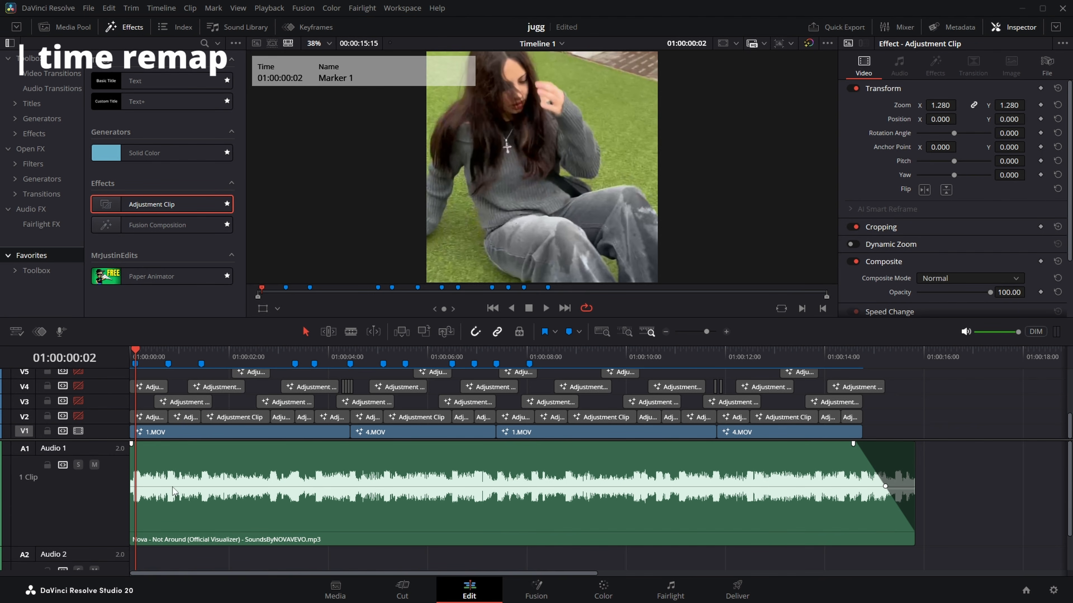
mouse_move(168, 351)
left_mouse_down()
mouse_move(202, 351)
mouse_move(136, 352)
left_mouse_up()
Open the first 1.MOV clip on V1 in Fusion, and play and scrub through its original footage
left_click(165, 432)
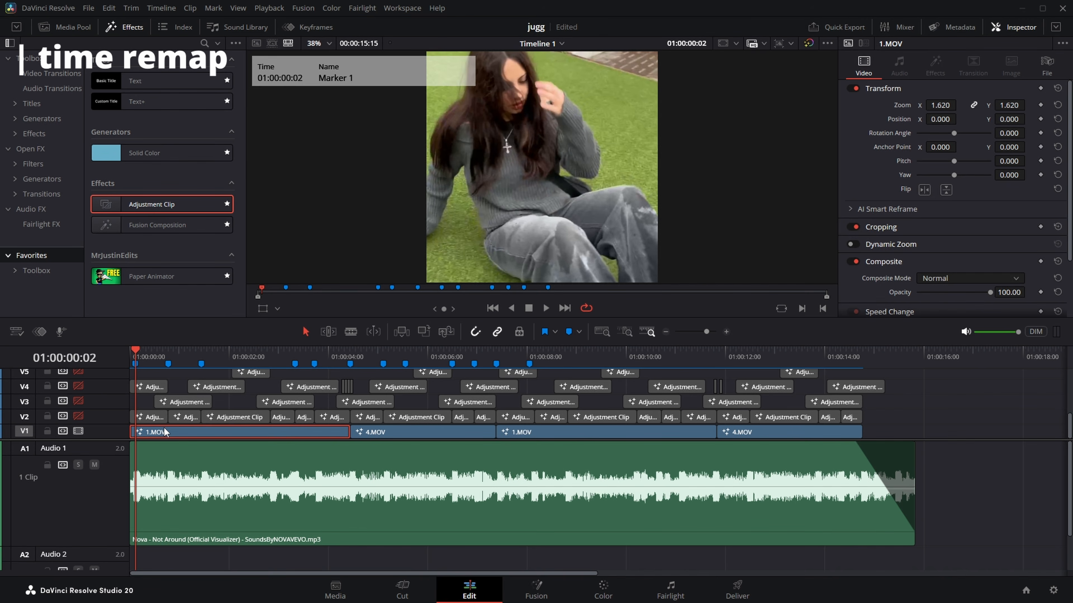
key("shift+5")
key("space")
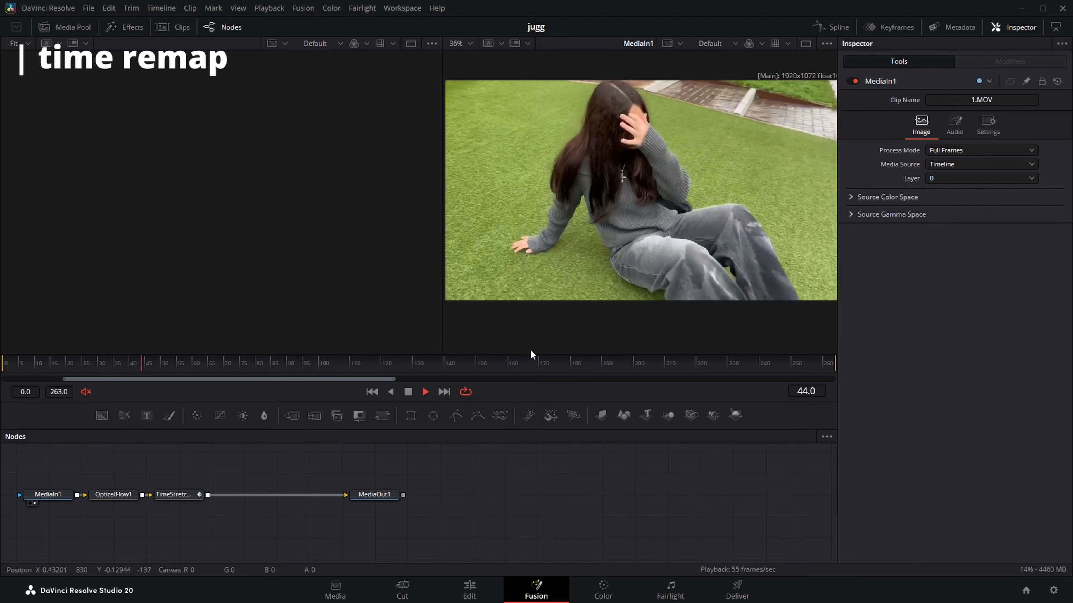
key("space")
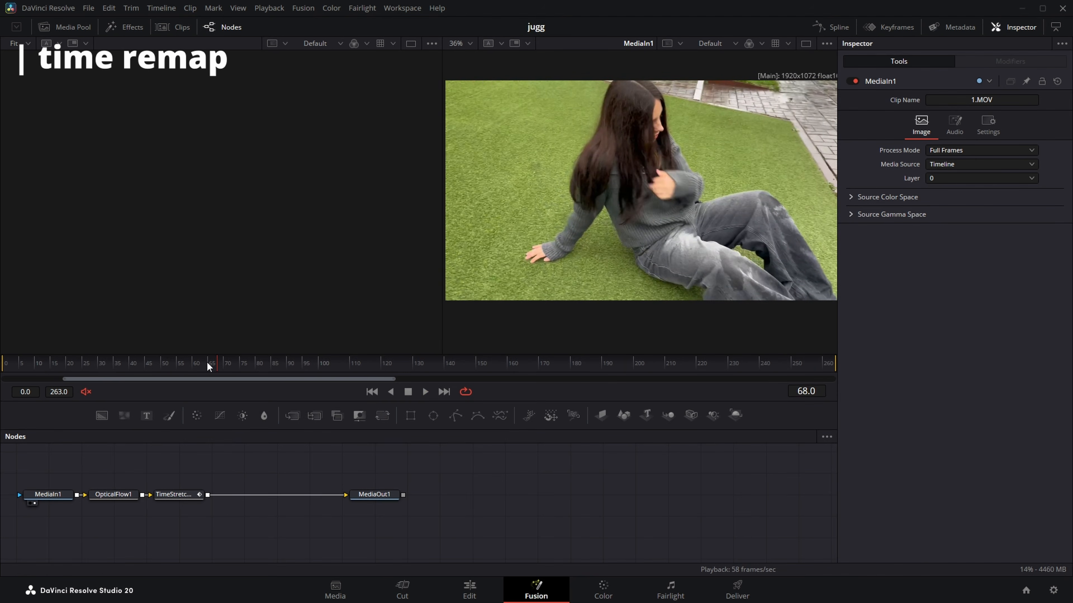
left_click_drag(219, 362, 330, 382)
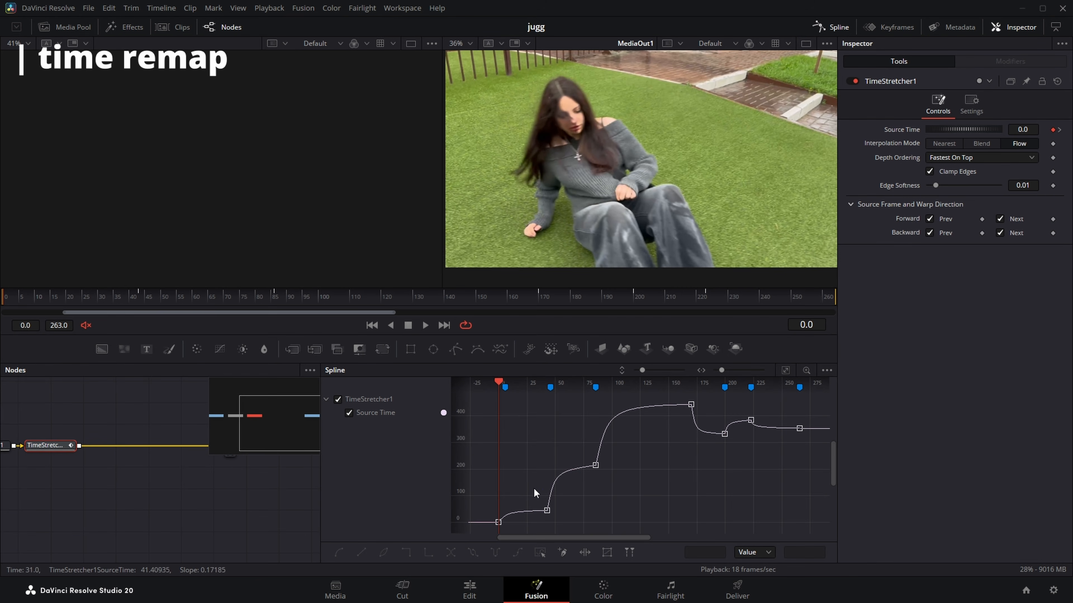
Examine the early part of TimeStretcher1's Source Time curve, from frame 0 through the first three beat markers
left_click_drag(139, 299, 18, 300)
scroll(553, 496, "up", 3)
scroll(579, 491, "down", 3)
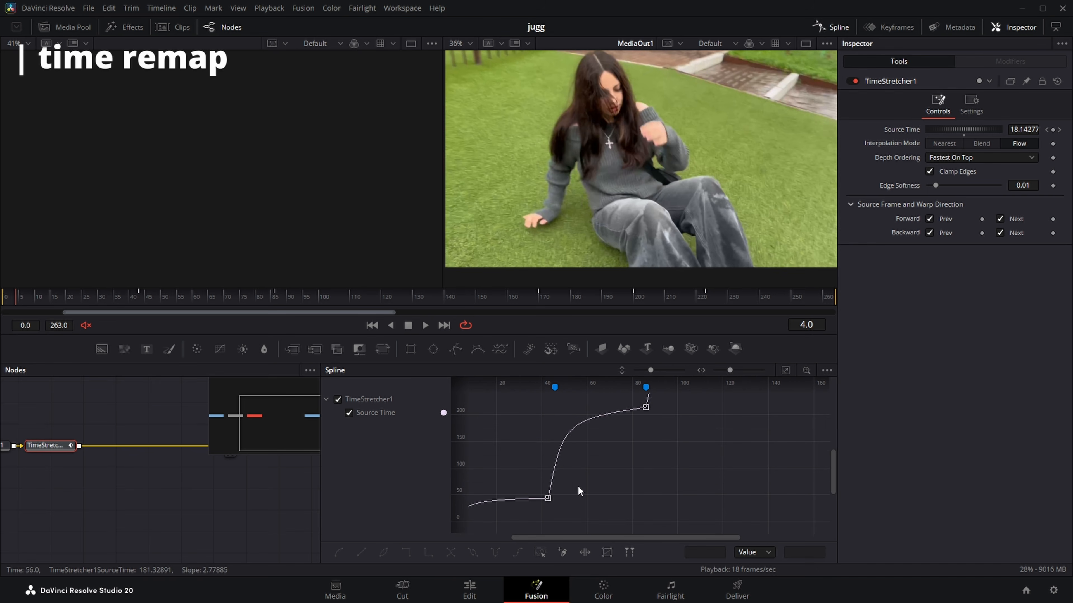
left_click_drag(834, 476, 834, 485)
left_click_drag(664, 539, 621, 544)
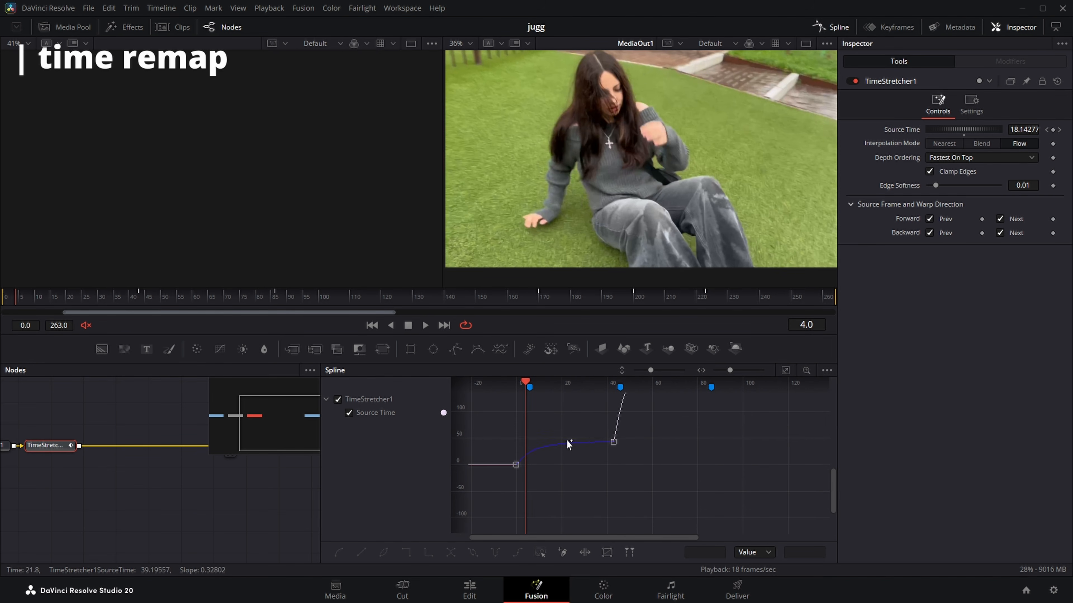
left_click_drag(833, 487, 834, 458)
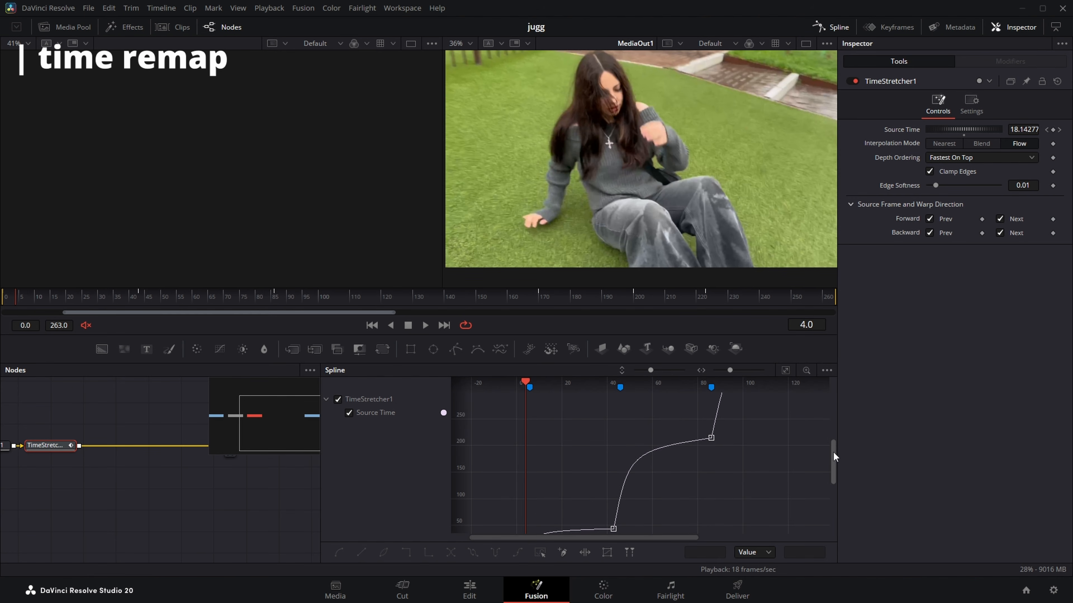
Examine the later rises and dips of TimeStretcher1's Source Time curve, including the reversal near frame 170, and play the remapped clip
scroll(701, 446, "down", 4)
left_click_drag(701, 446, 639, 468)
scroll(737, 446, "up", 2)
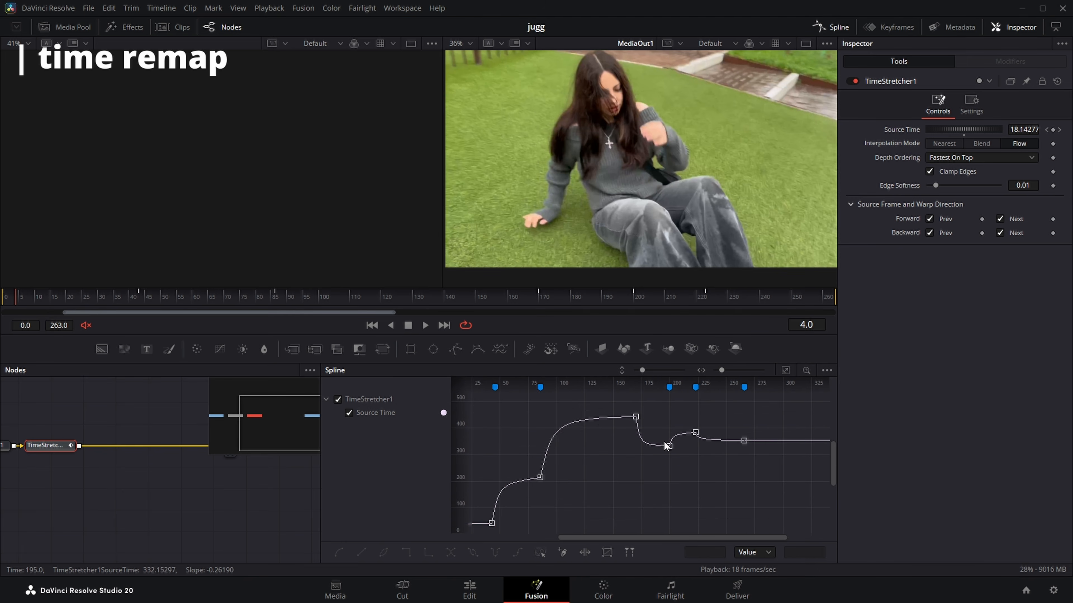
scroll(667, 446, "up", 2)
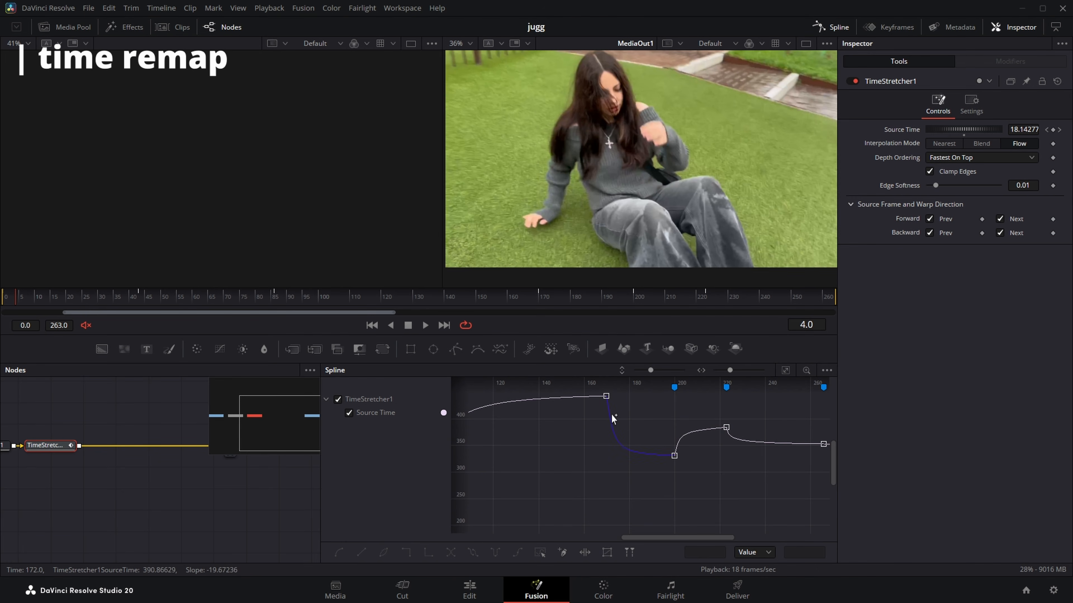
scroll(621, 427, "up", 2)
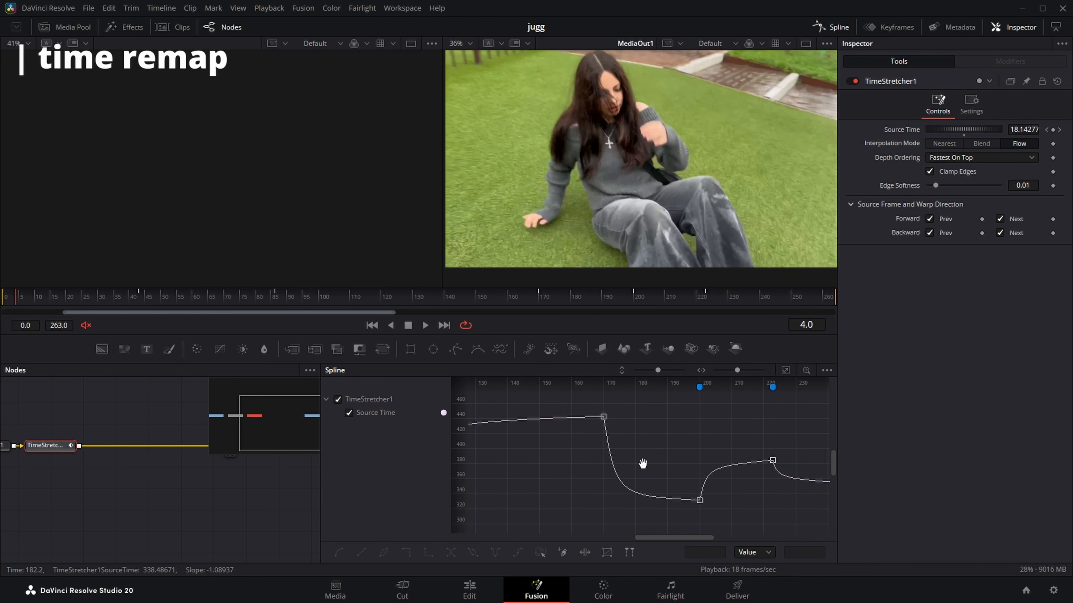
left_click_drag(642, 464, 631, 457)
scroll(668, 486, "down", 3)
left_click_drag(651, 504, 669, 441)
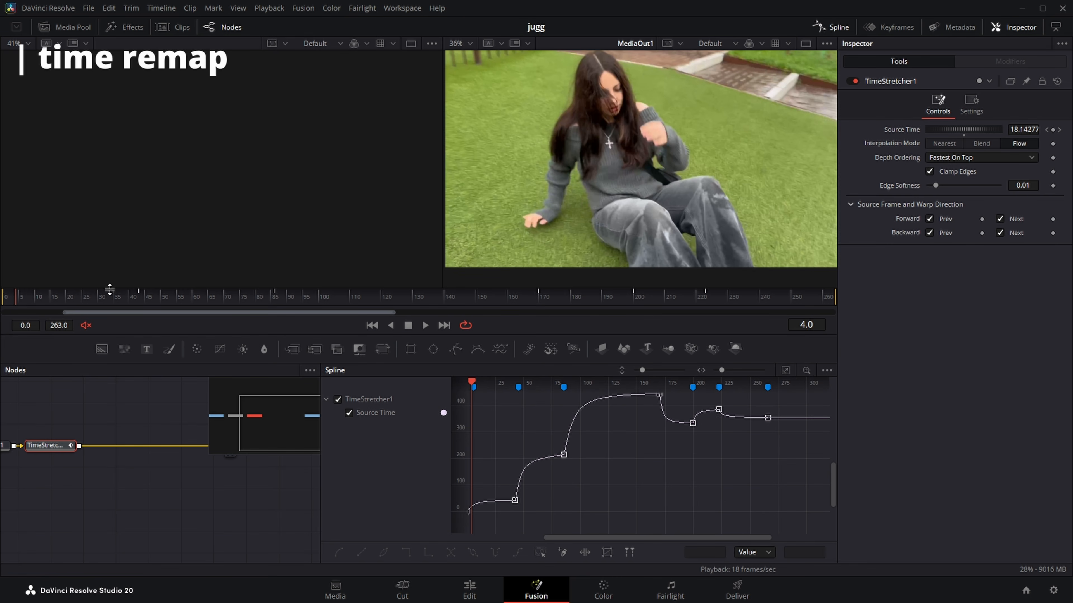
key("space")
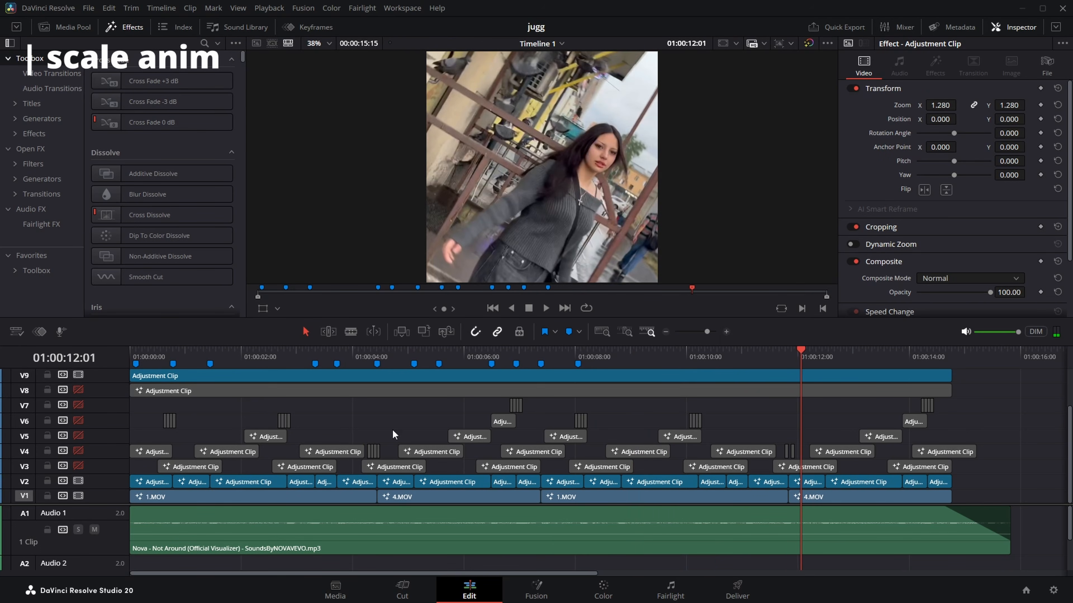
Open the first V2 adjustment clip in Fusion, inspect its Transform1 and ExShake nodes, and show Transform1 in the viewer
key("Home")
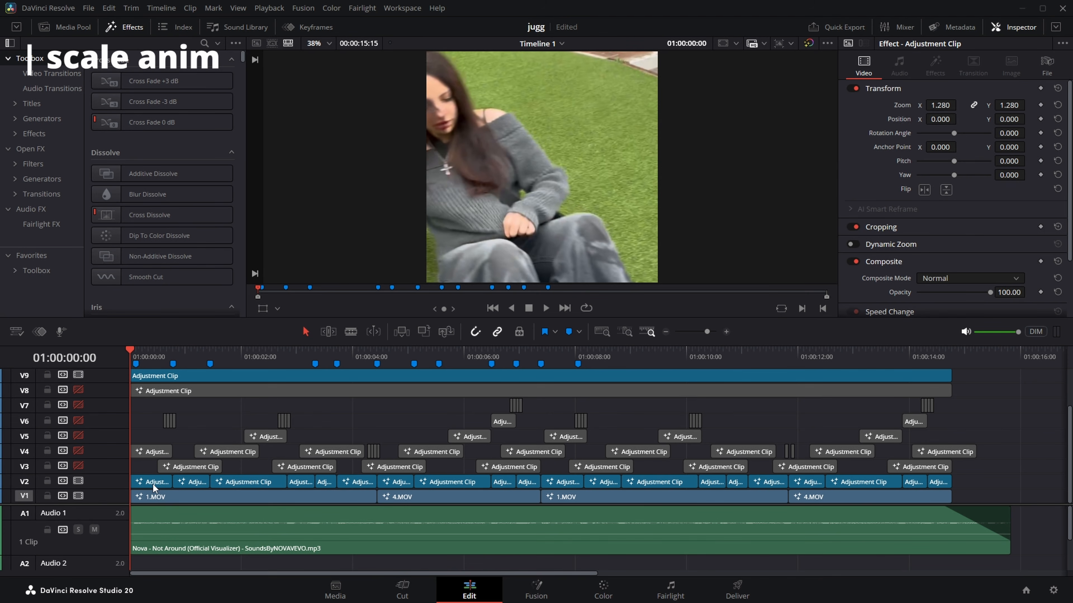
key("shift+5")
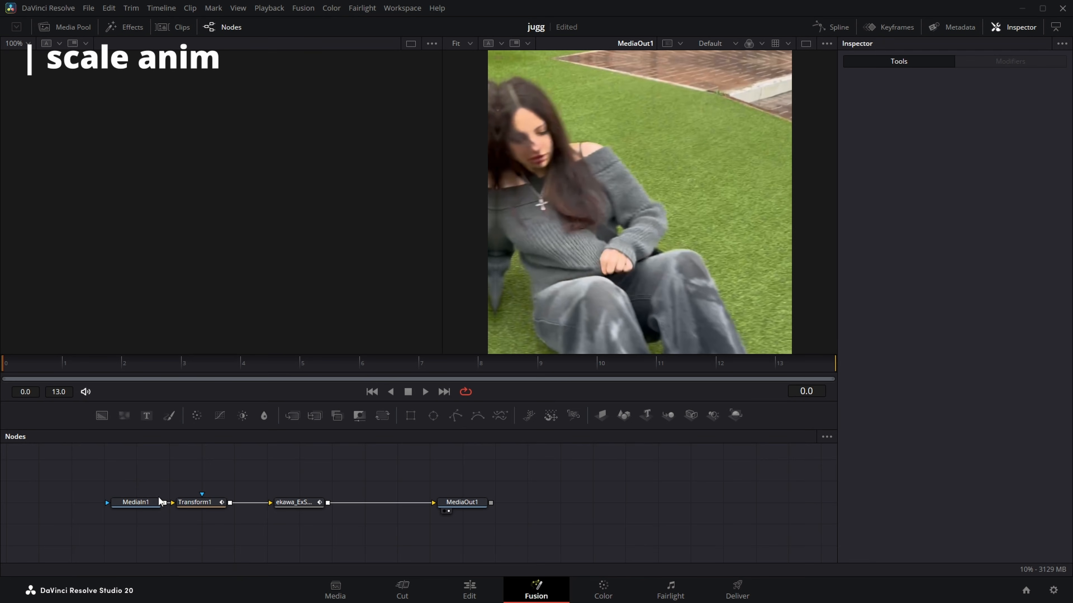
left_click(198, 502)
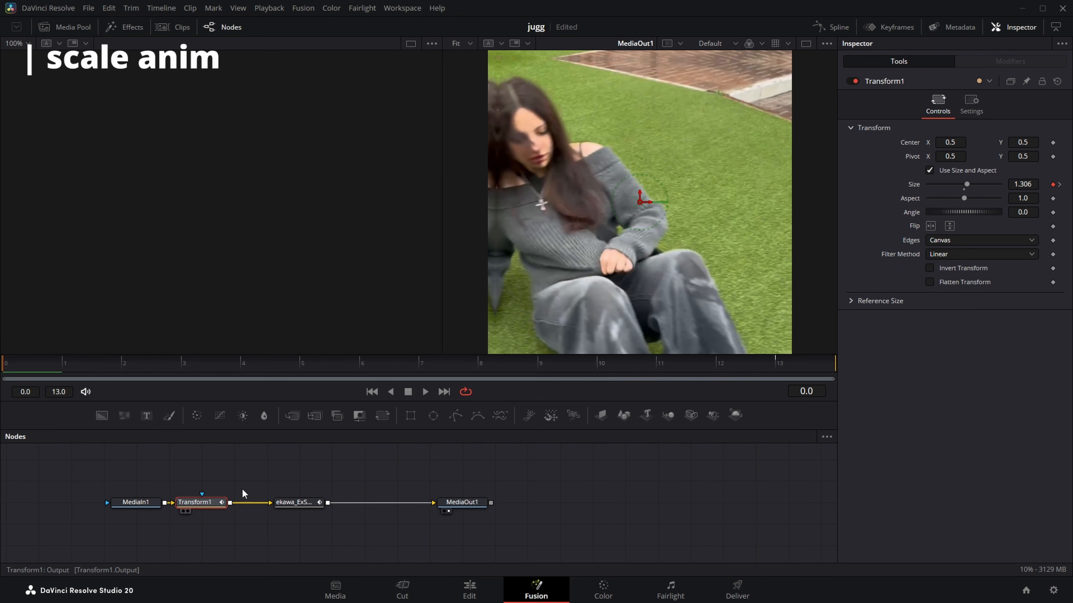
left_click(288, 502)
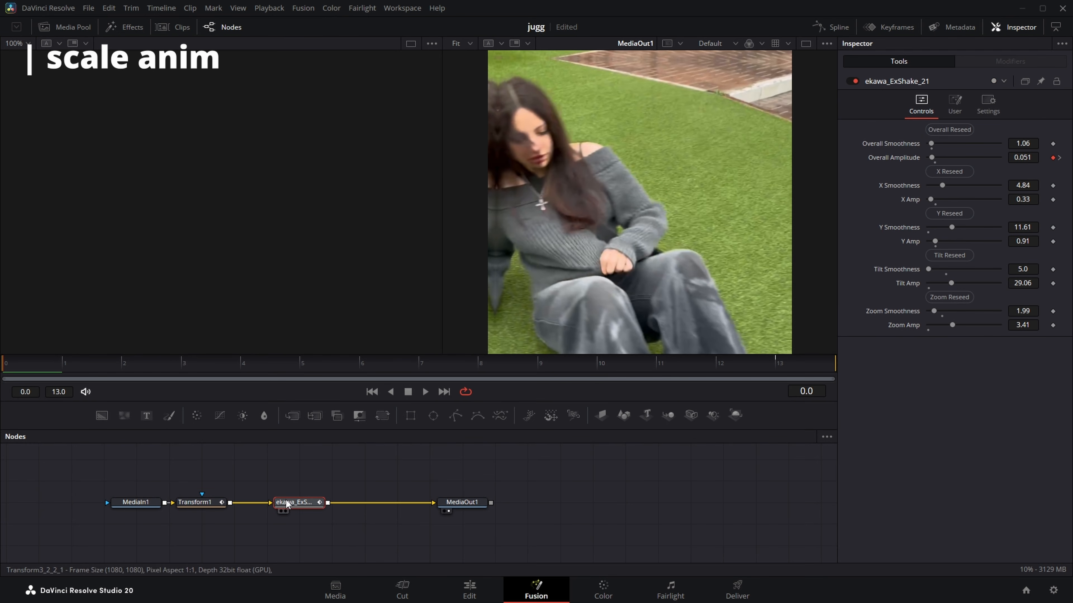
left_click(198, 500)
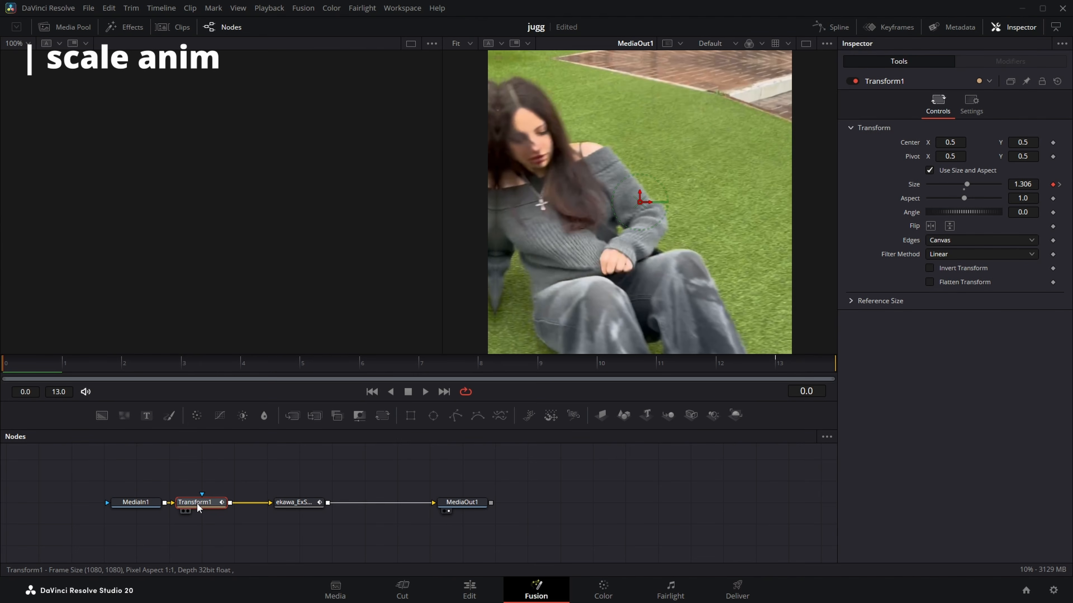
key("2")
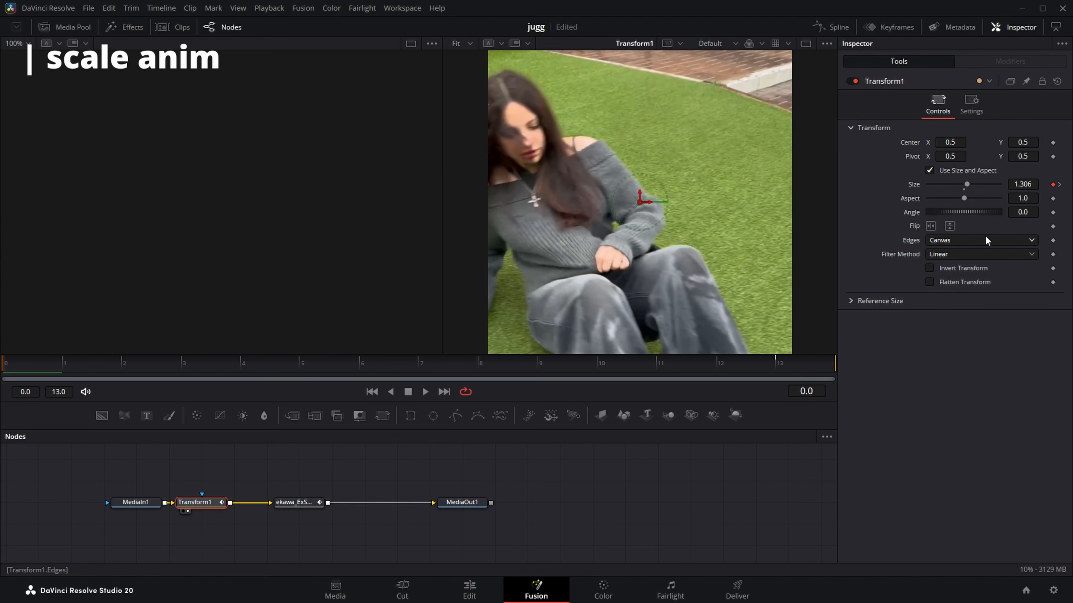
Check Transform1's Size keyframes at frames 0 and 13, and show their easing handles in an enlarged Spline editor
left_click_drag(72, 363, 1, 373)
left_click(776, 366)
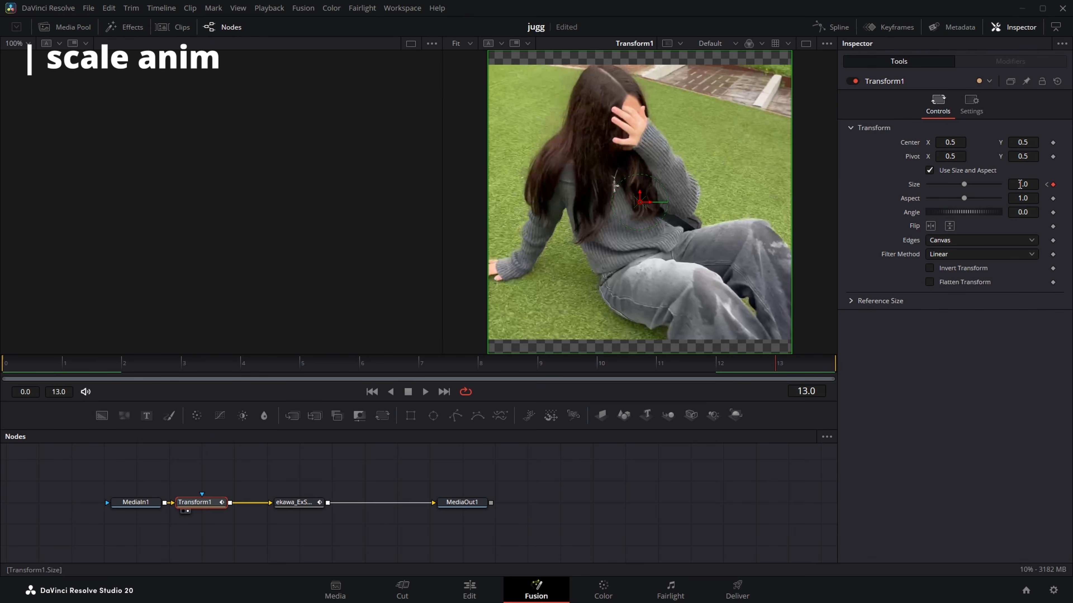
left_click(831, 26)
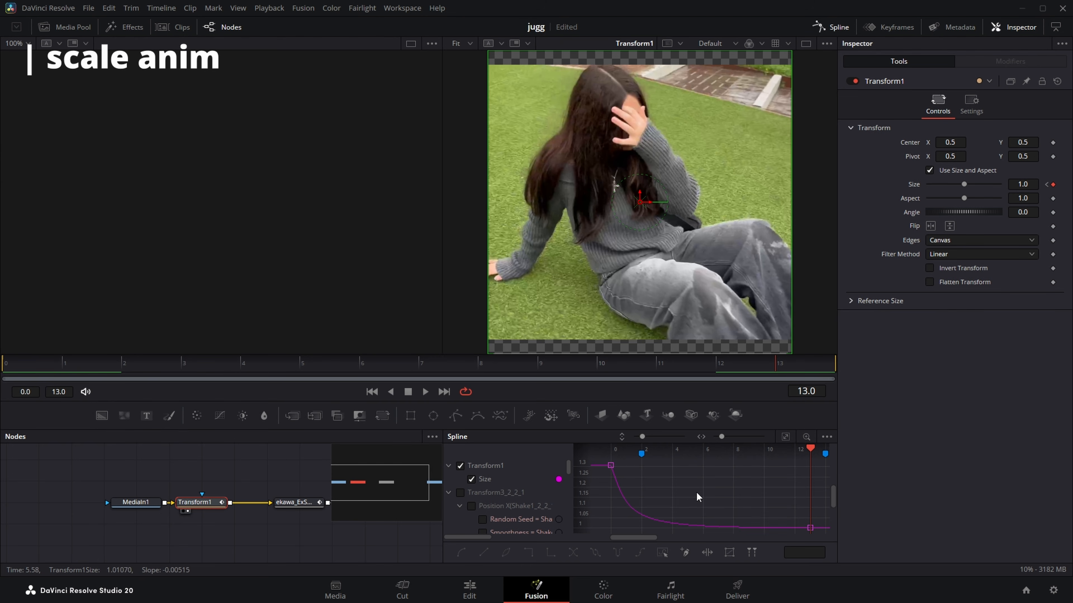
key("ctrl+a")
left_click_drag(587, 431, 813, 390)
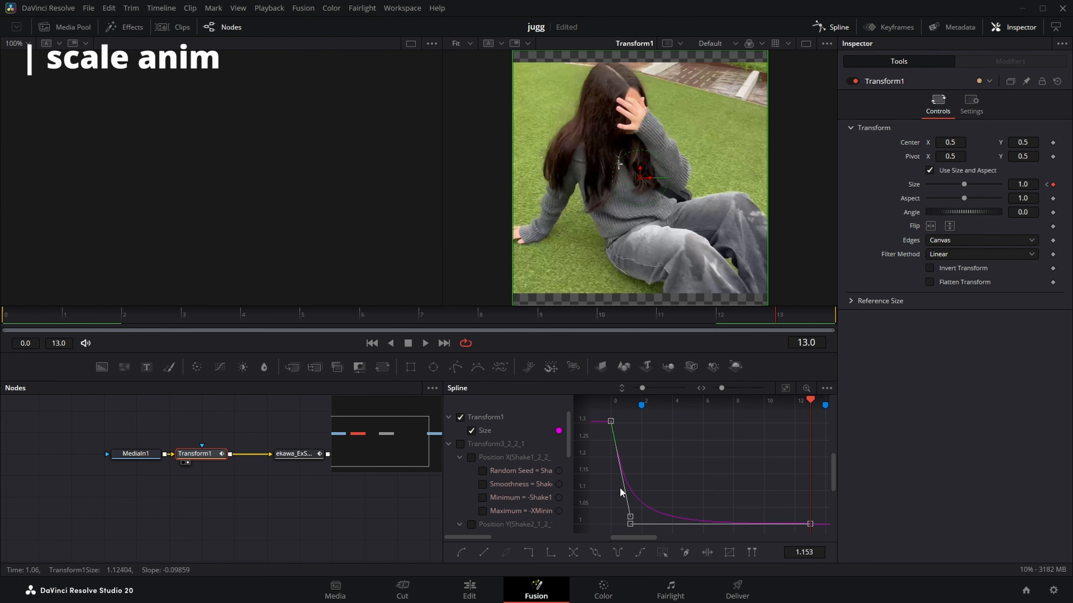
Play the Transform1 scale animation from frame 0 and close the Spline editor
left_click(2, 329)
key("space")
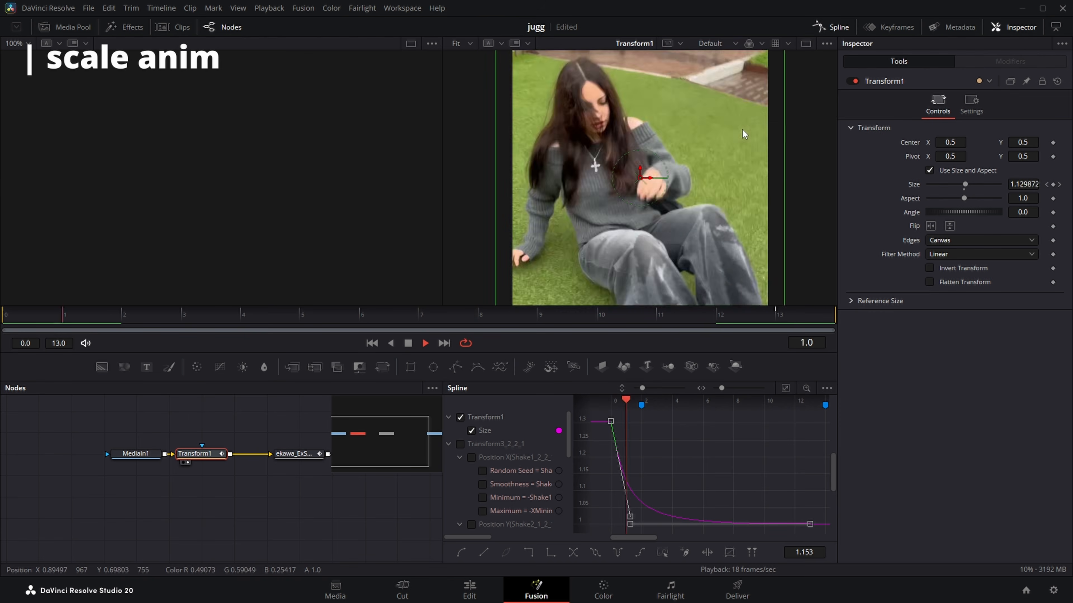
key("space")
key("space")
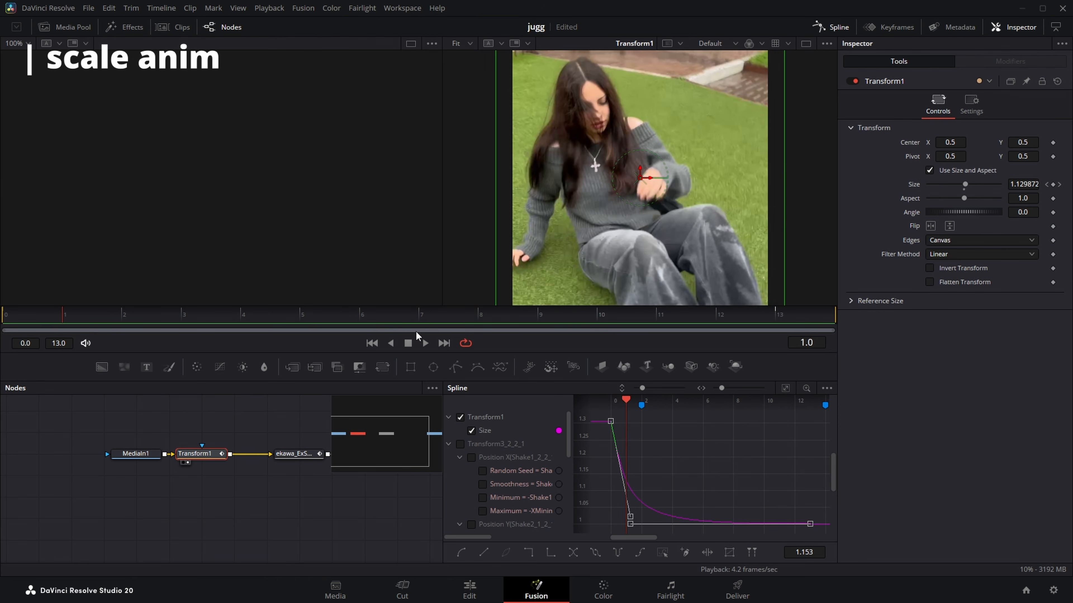
key("space")
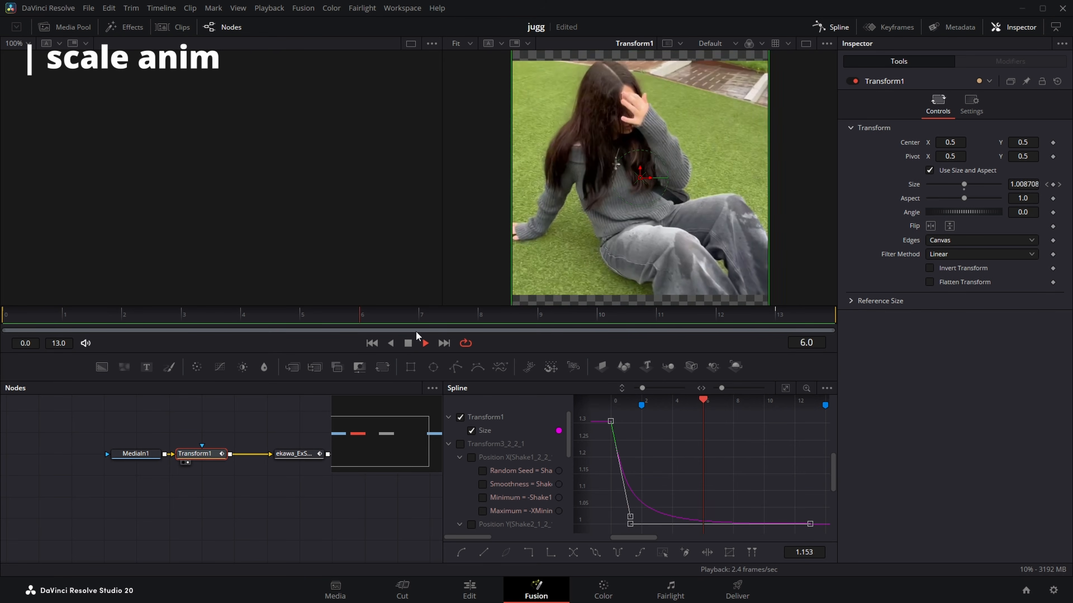
left_click(837, 27)
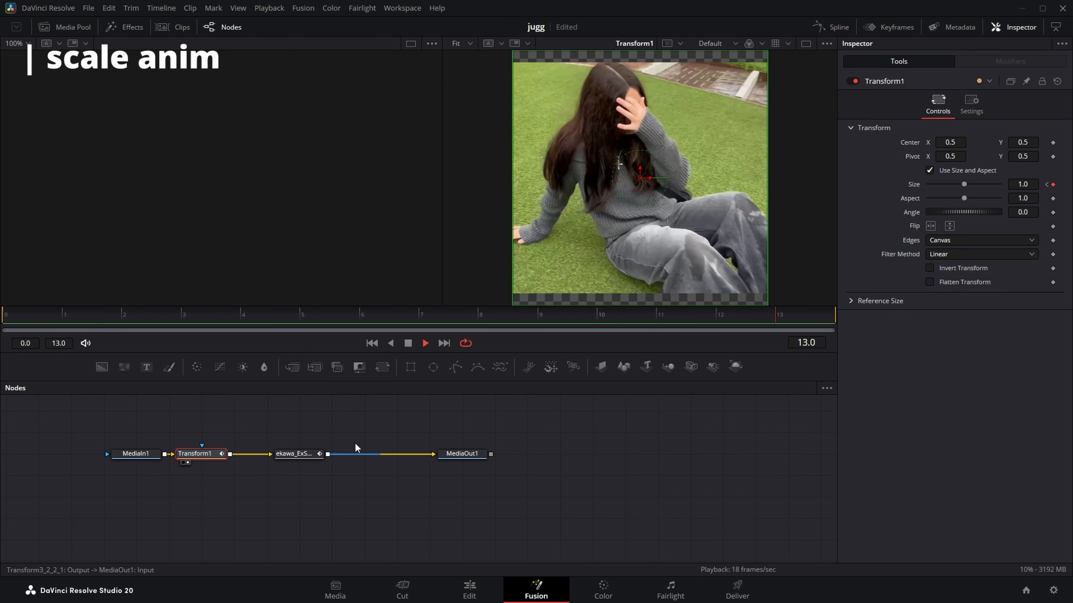
Inspect the Transform1 node of the next adjustment clip and check its Size keyframe at frame 11
left_click_drag(336, 428, 389, 444)
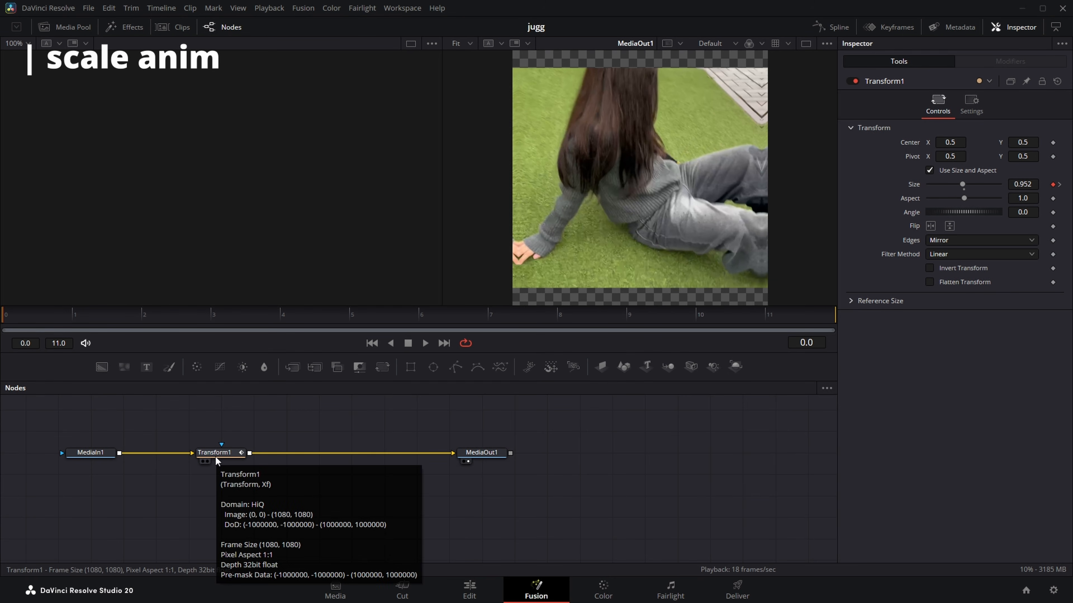
left_click(215, 453)
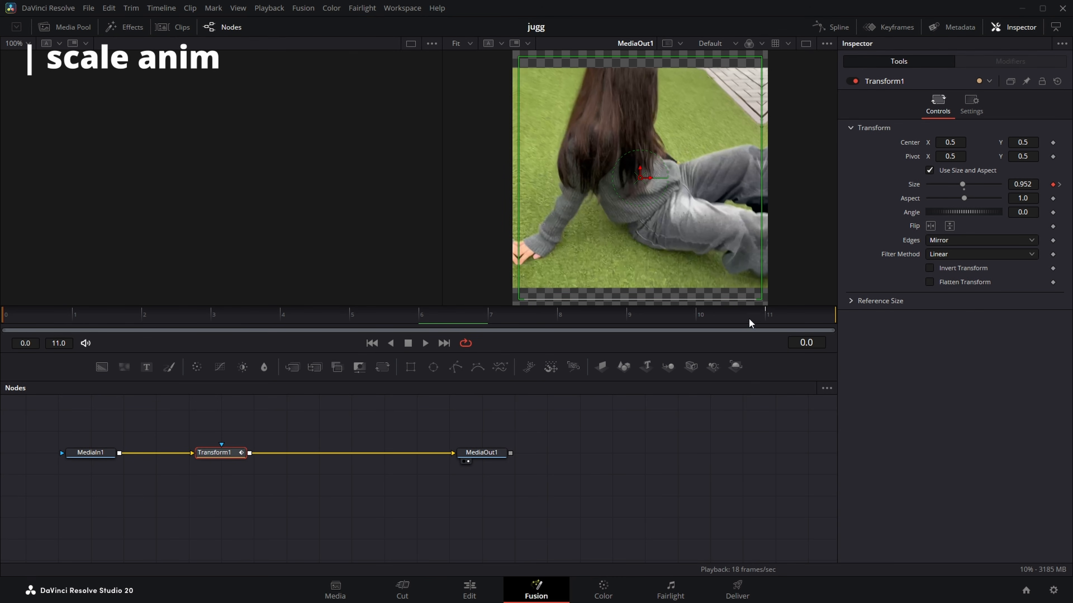
left_click(765, 315)
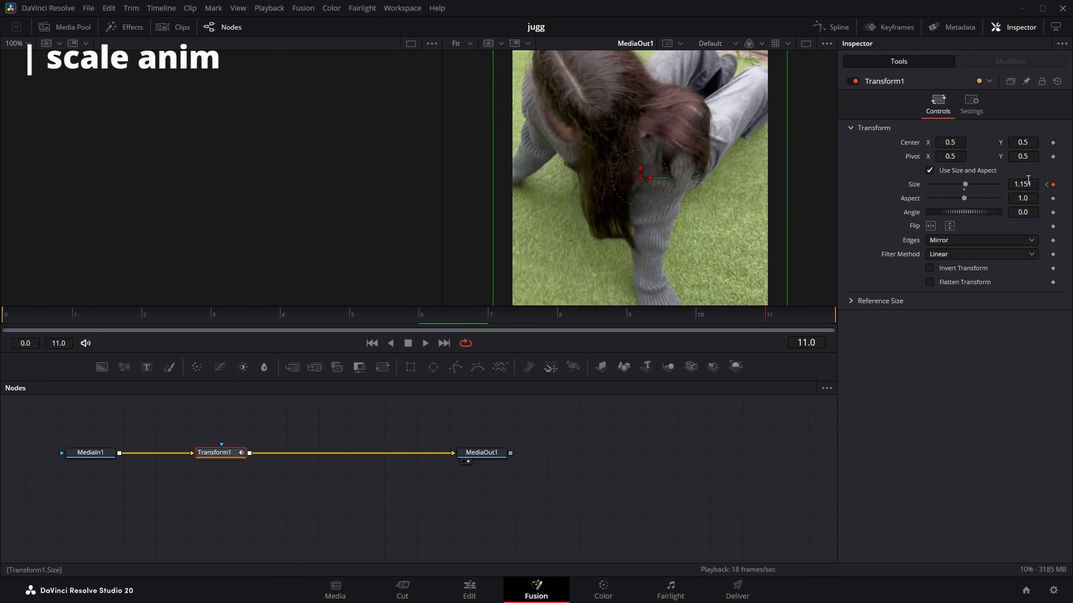
Play this clip's scale animation from frame 0, and inspect the frame borders in the viewer at different zoom levels
left_click(3, 318)
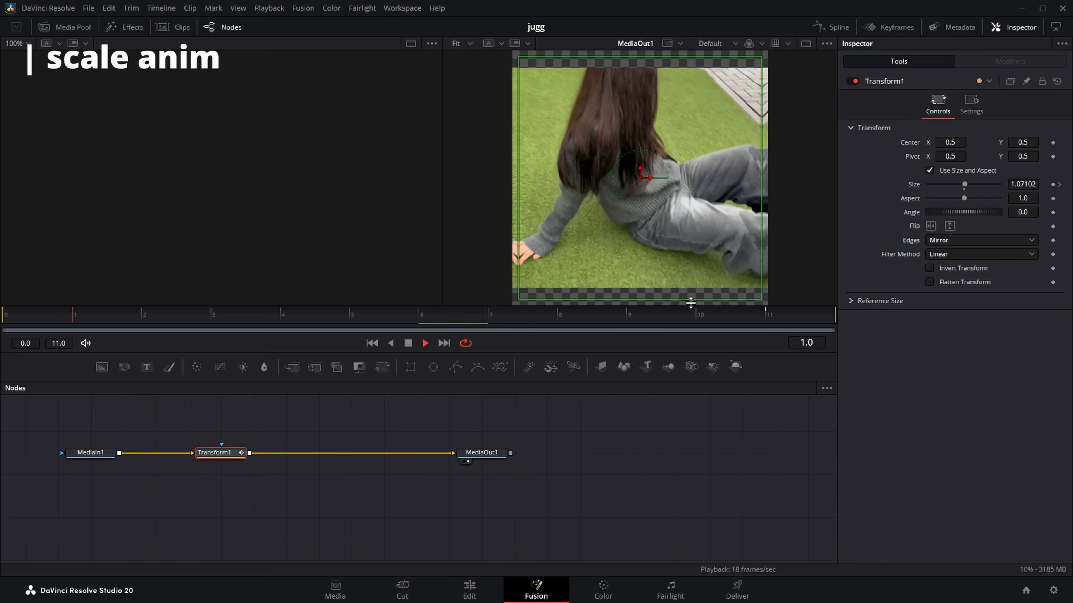
scroll(622, 142, "down", 3)
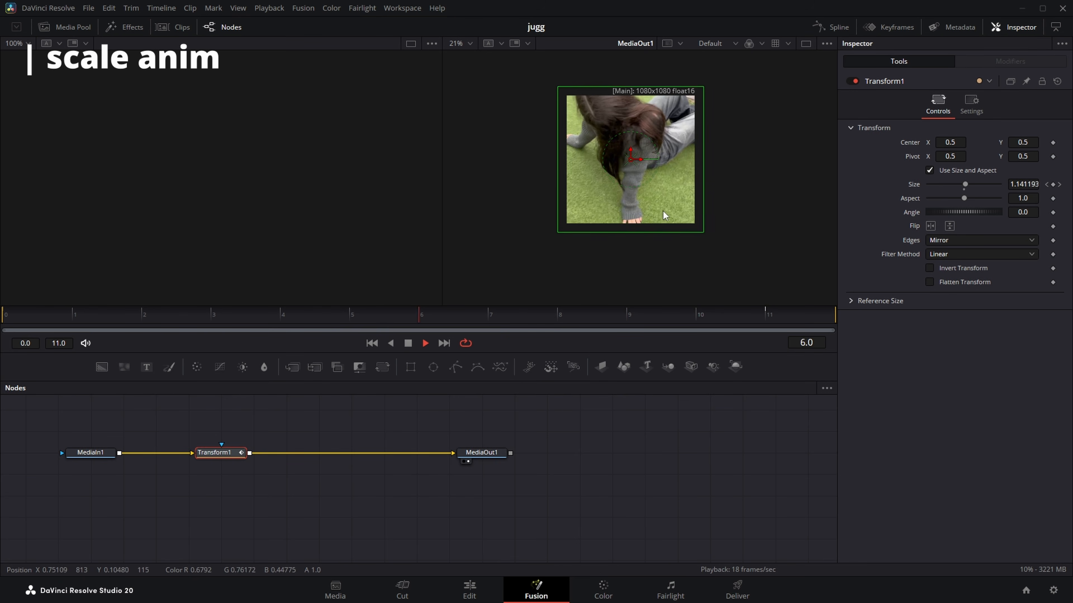
key("space")
scroll(676, 106, "up", 5)
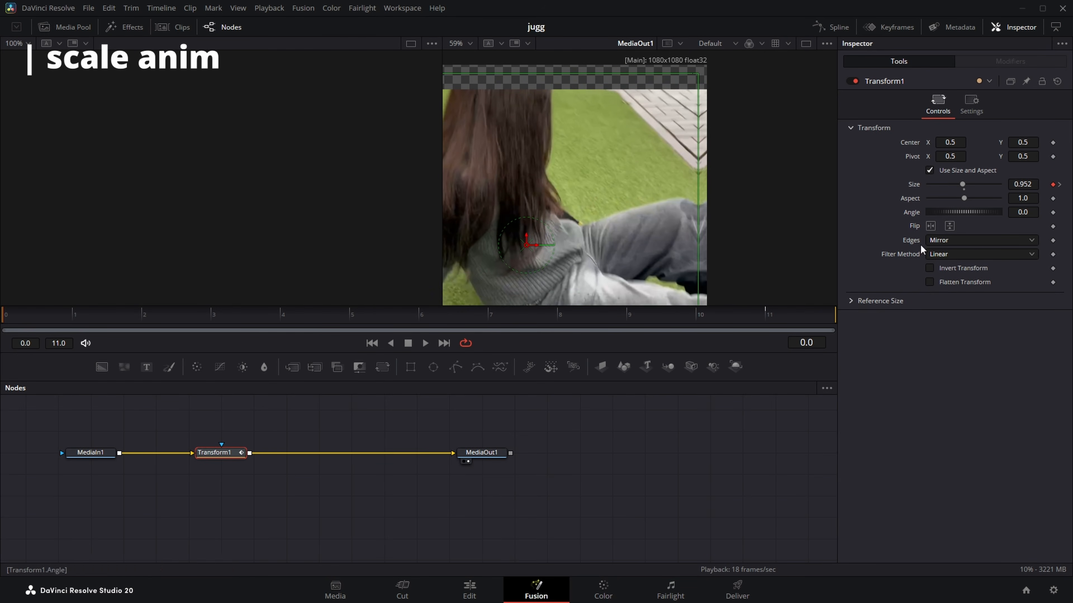
scroll(634, 155, "down", 3)
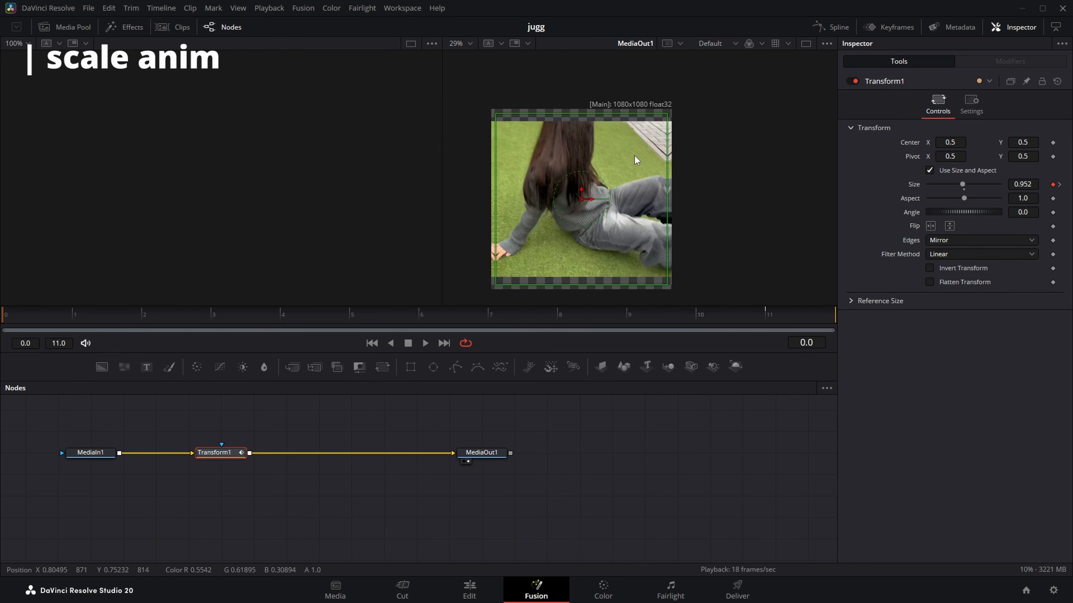
Play the timeline in sections on the Edit page, from 01:00:00:00, to review the scale animations against the beat markers
scroll(627, 139, "up", 2)
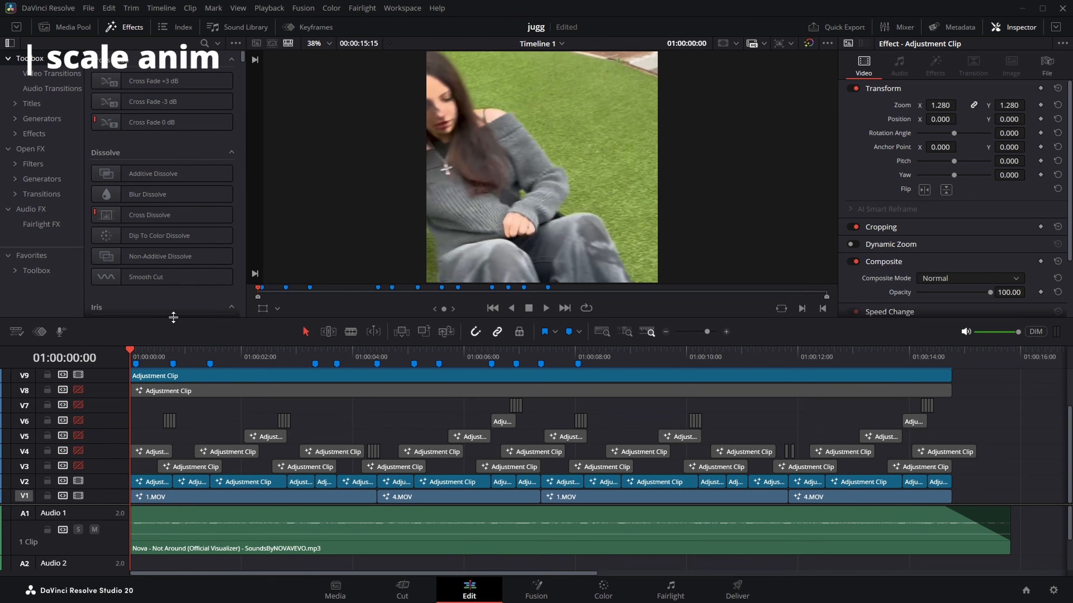
key("space")
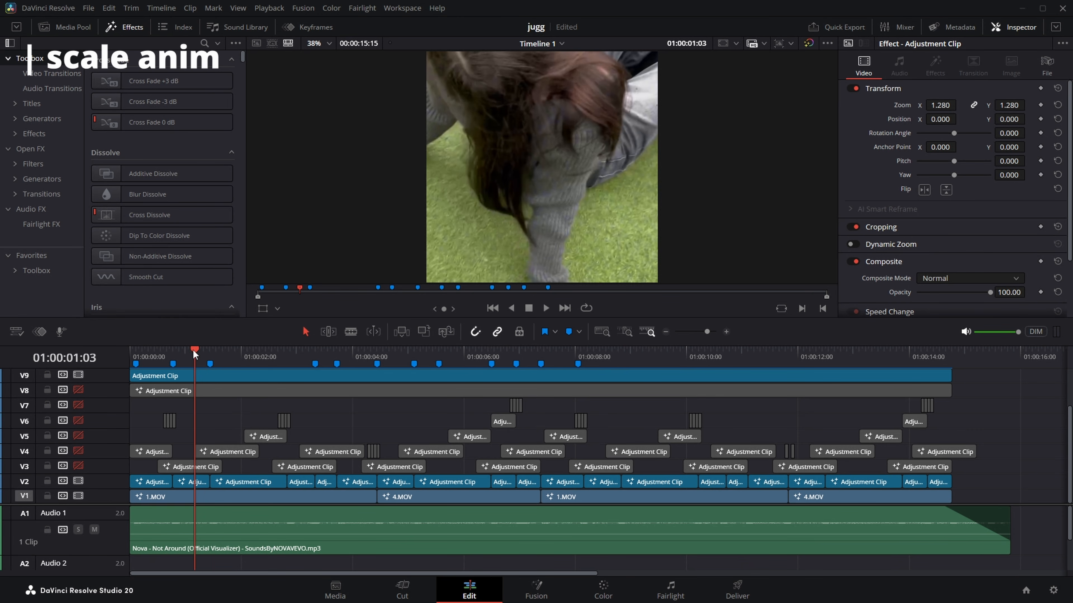
key("space")
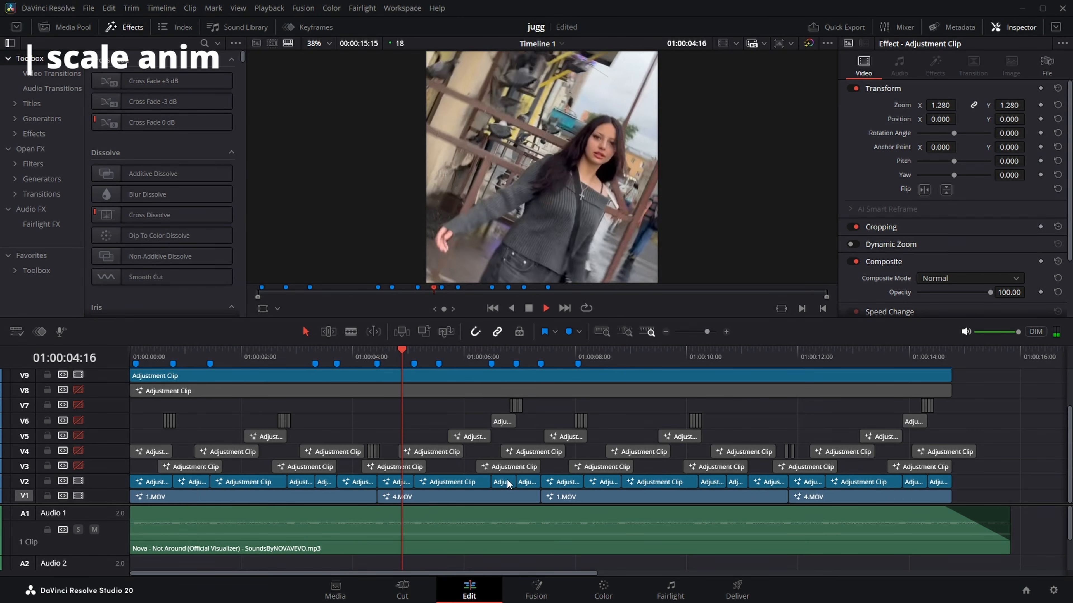
key("space")
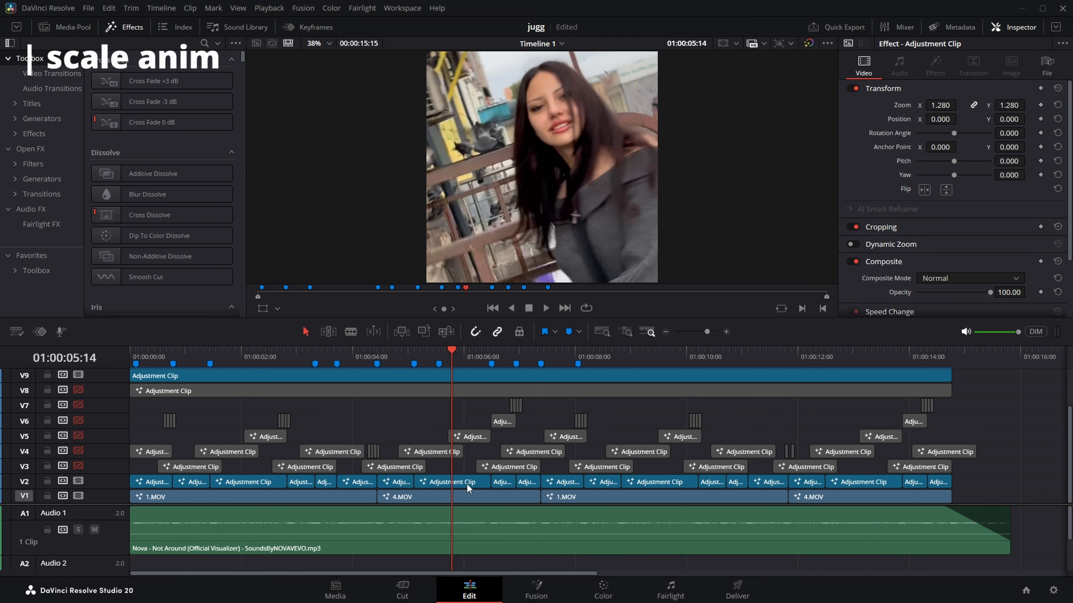
key("space")
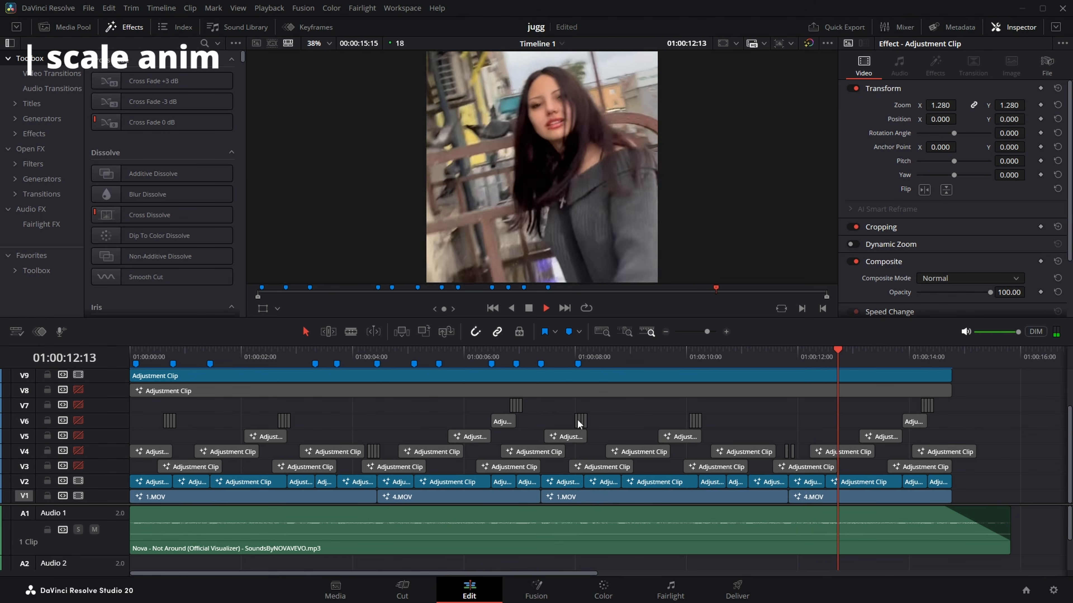
Replay the edit from the start and scrub the playhead back to 01:00:07:08
key("space")
key("Home")
key("space")
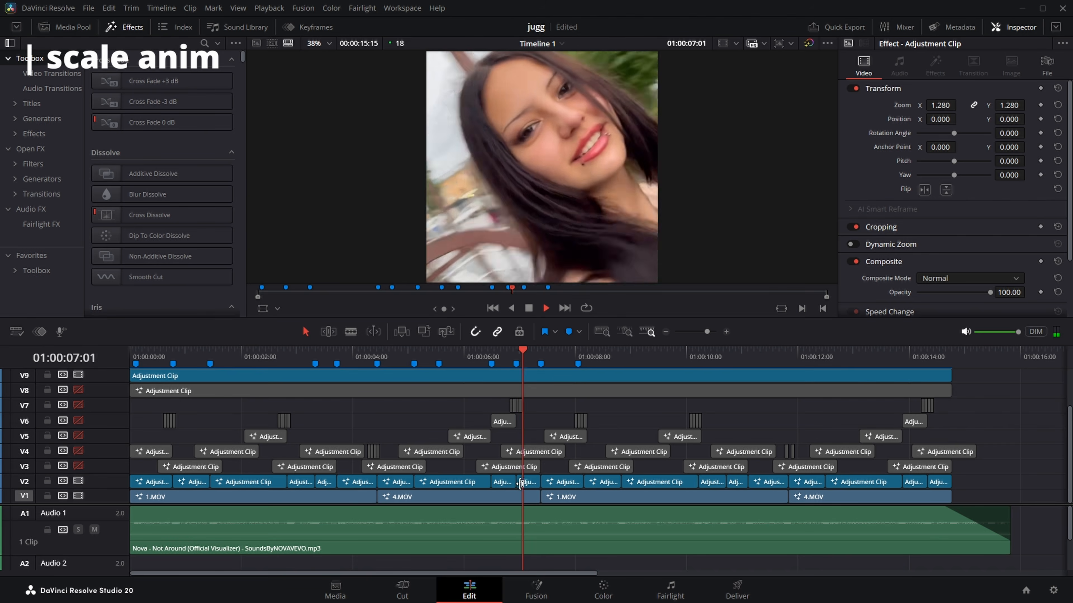
key("space")
left_click_drag(590, 359, 546, 367)
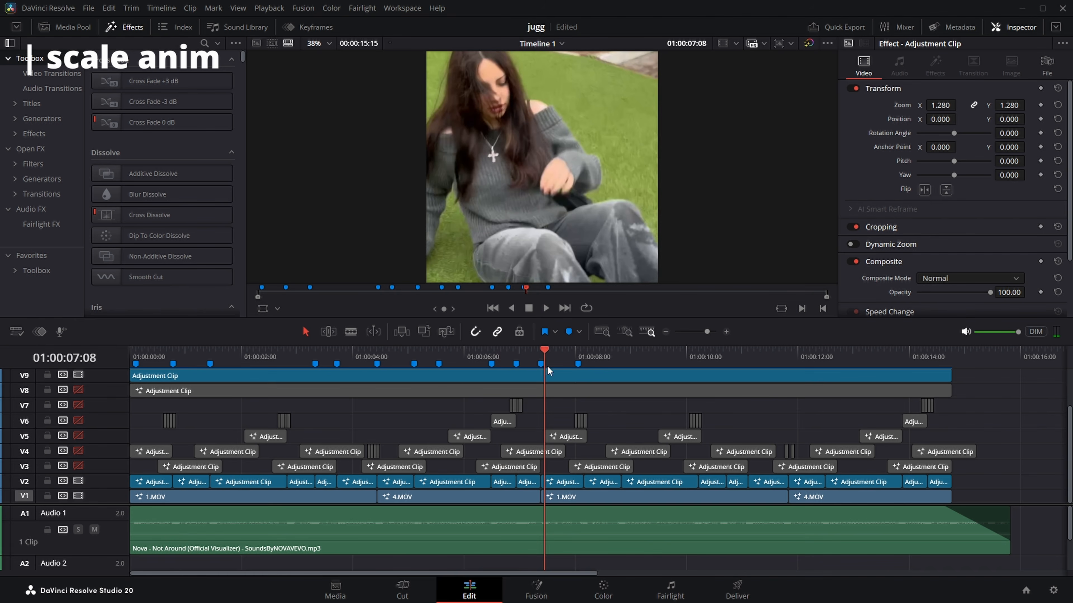
Check the short V2 adjustment clip near Marker 12, scrub to 01:00:06:00, and play the edit from there
left_click(507, 484)
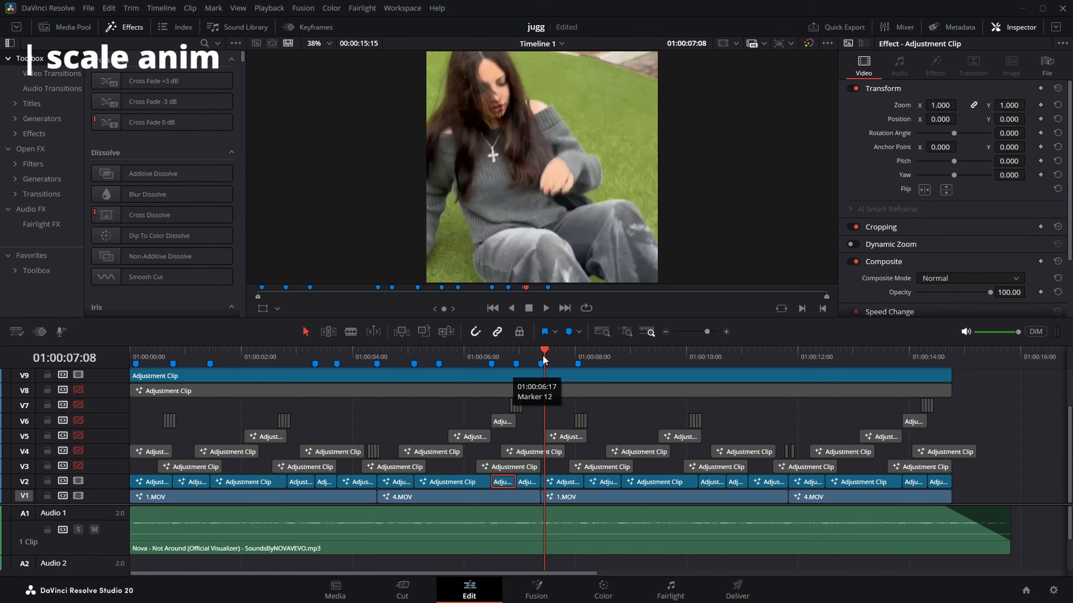
left_click_drag(545, 360, 464, 362)
left_click(605, 422)
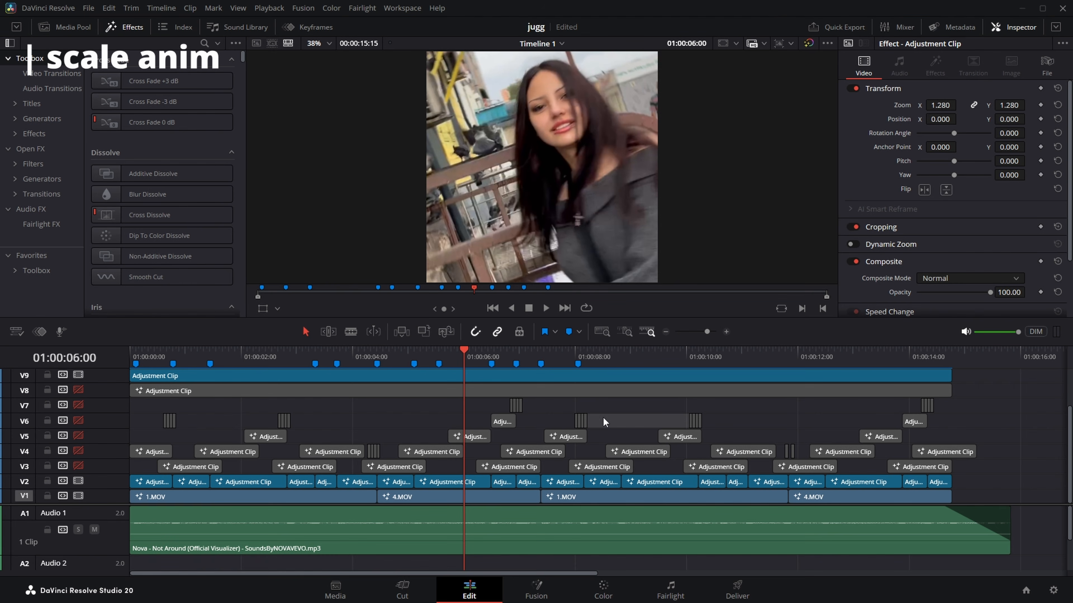
left_click(980, 422)
key("space")
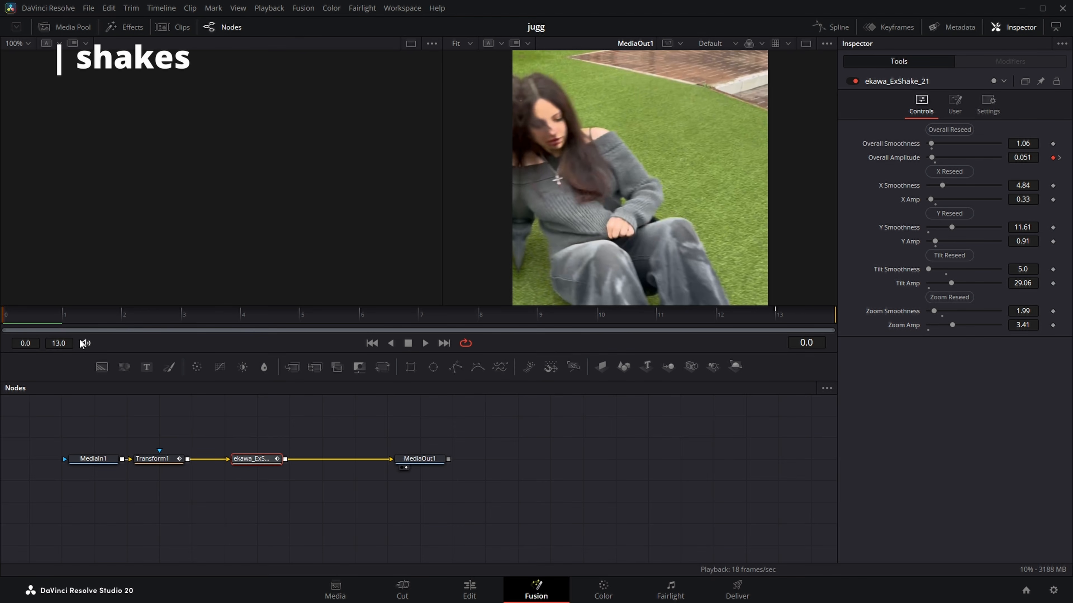
Check the ekawa_ExShake_21 node's Overall Amplitude at frame 13 and display its Maximum curve in the Spline editor
left_click_drag(53, 316, 55, 377)
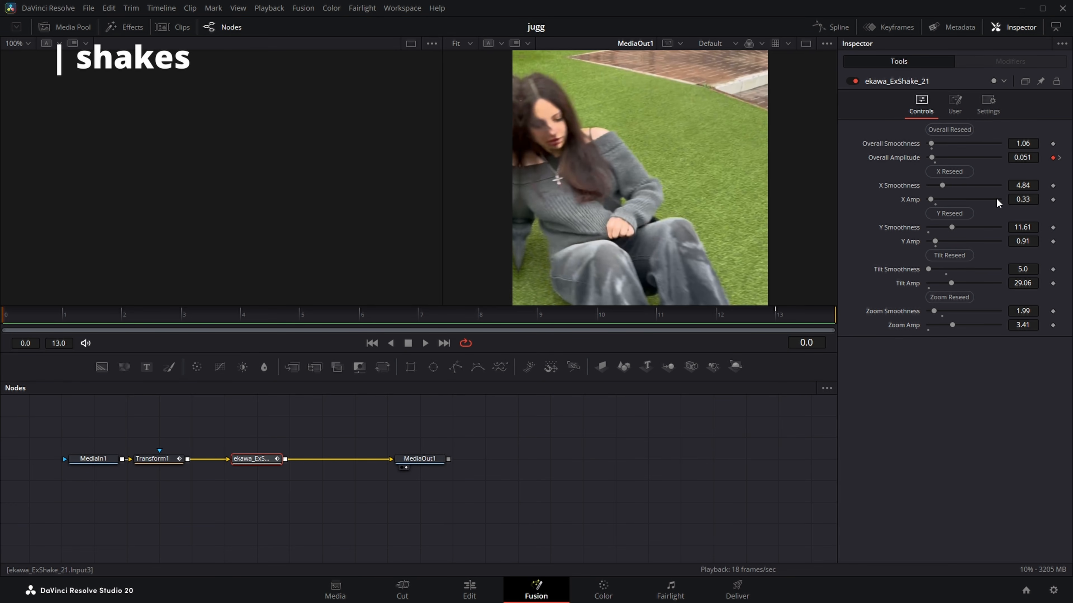
left_click(777, 315)
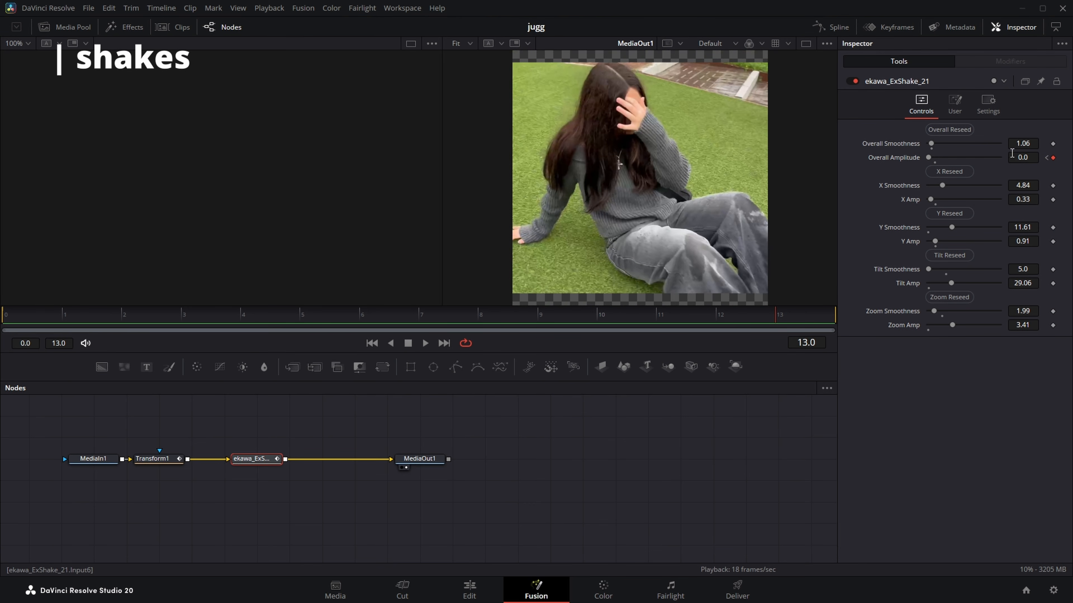
left_click(828, 27)
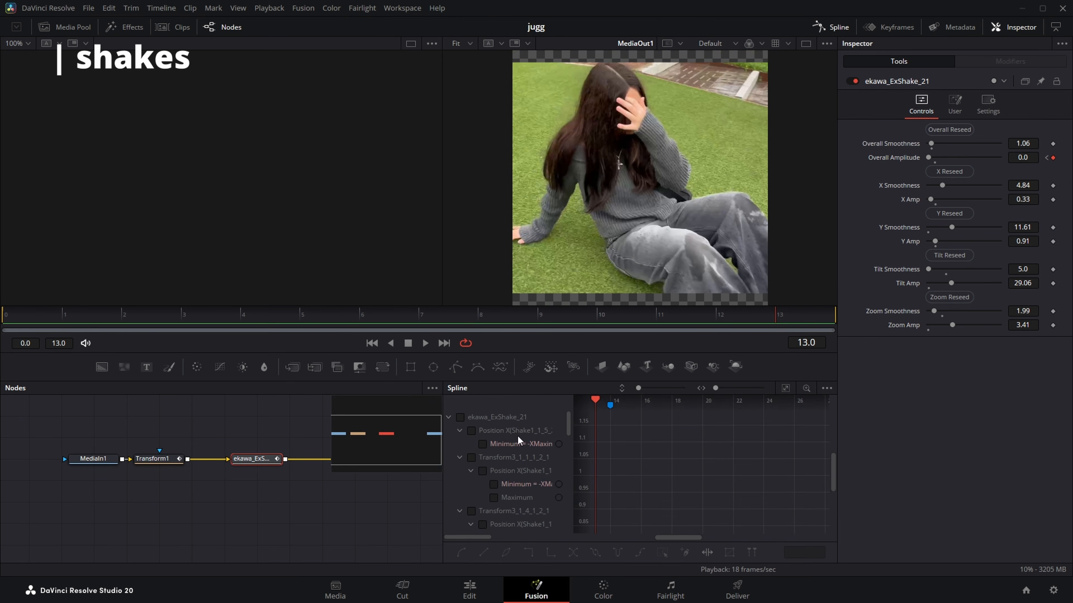
left_click(493, 498)
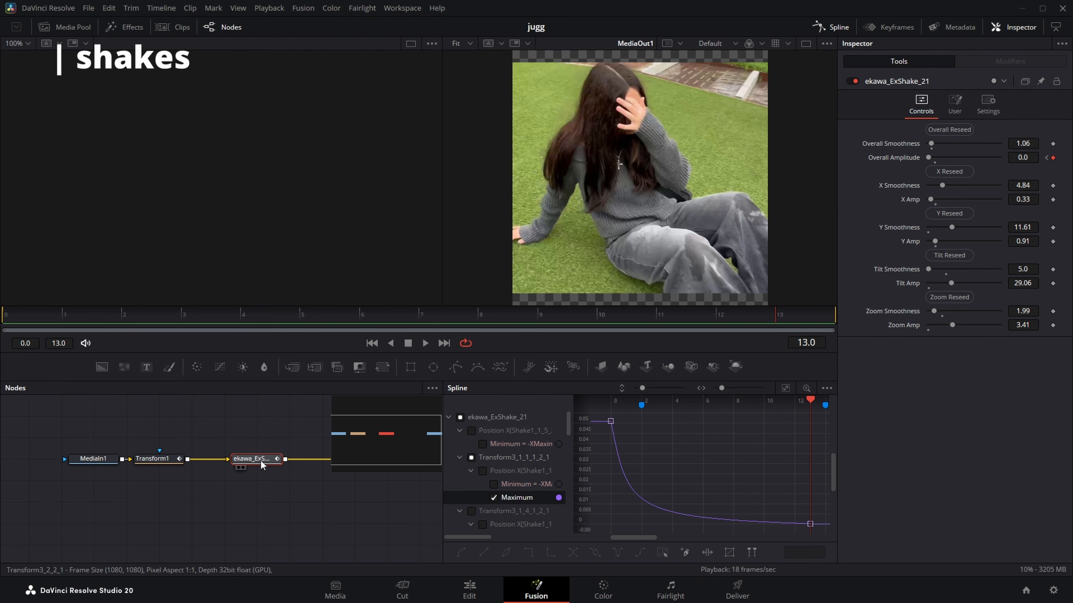
Search the tool list for s_shake and close it without adding a node
left_click_drag(276, 496, 188, 487)
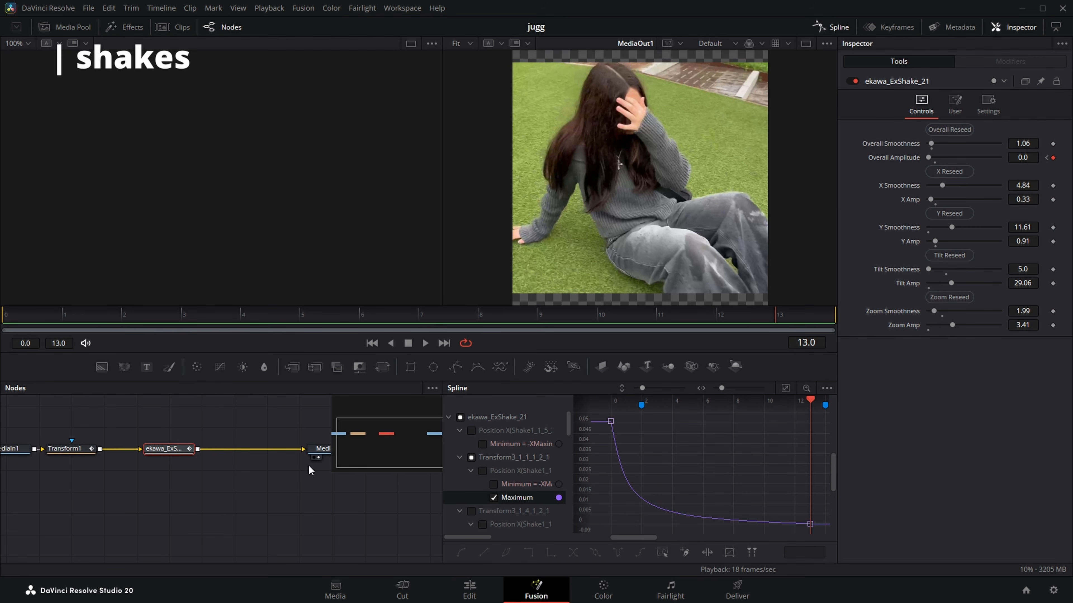
key("shift+space")
scroll(543, 415, "down", 5)
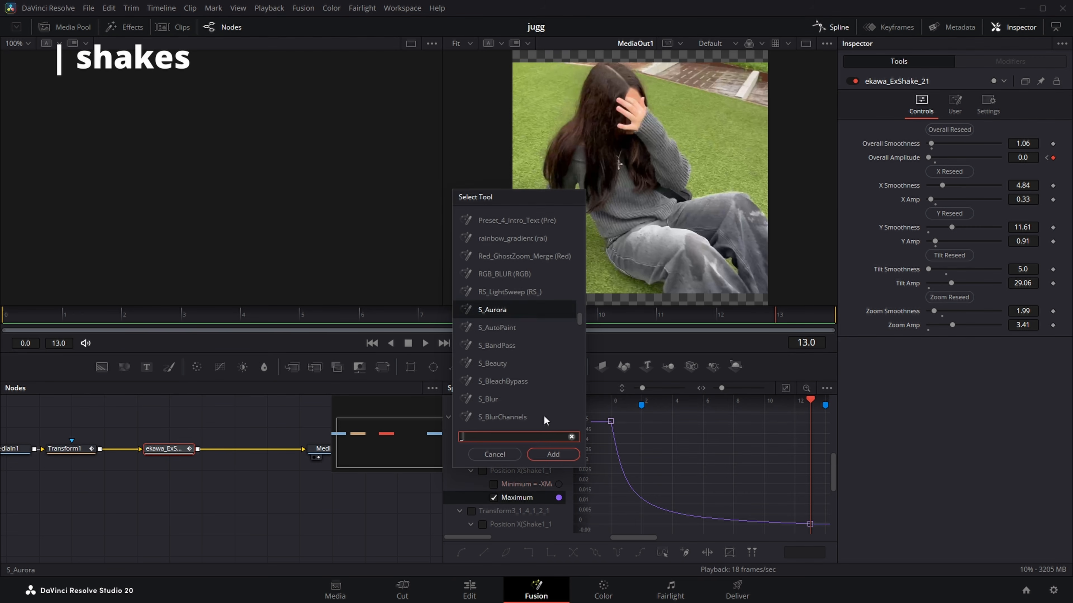
type("s_shake")
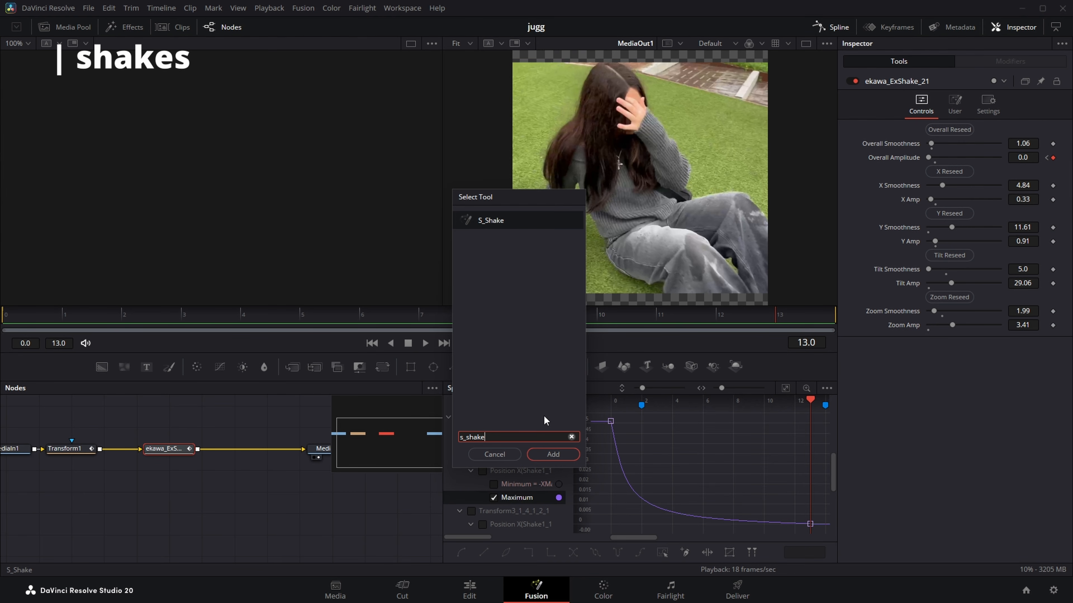
left_click(493, 455)
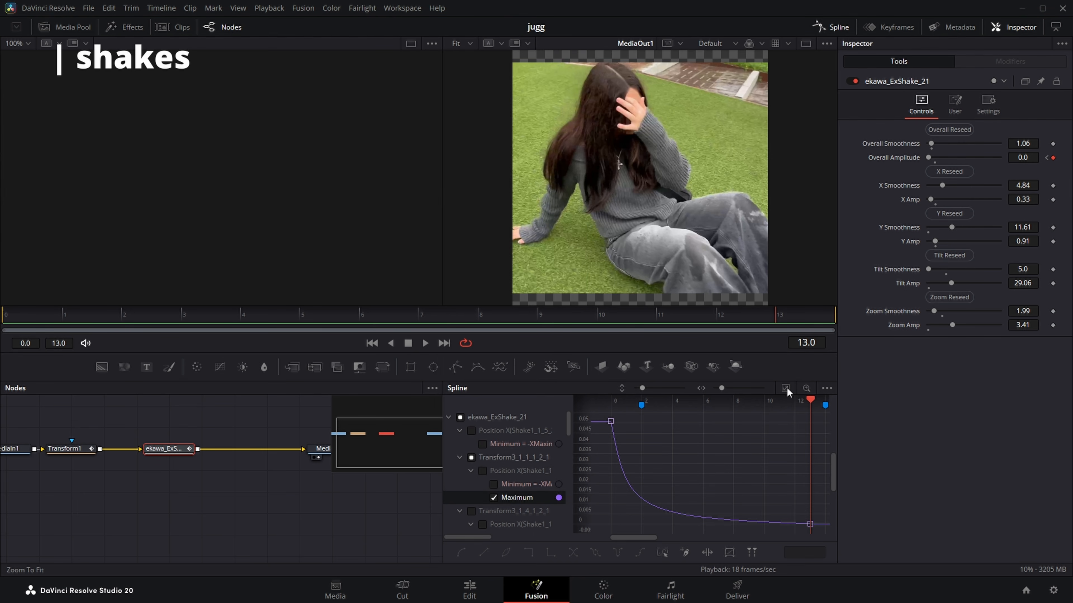
Compare the shake's Overall Amplitude at frames 0 and 13, and show the easing handles of its Maximum curve
left_click(271, 314)
key("Home")
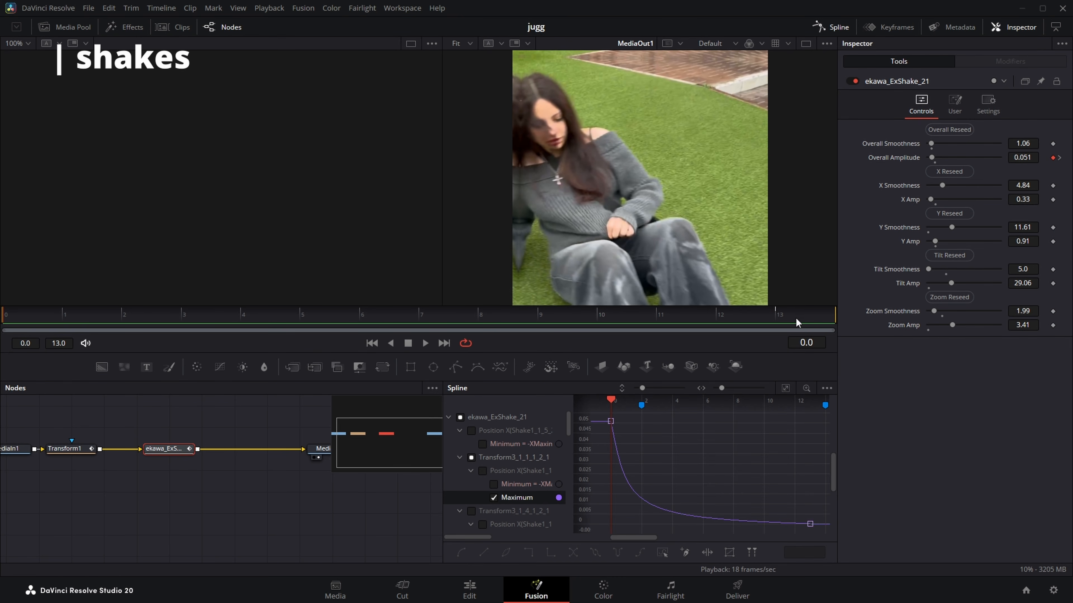
key("End")
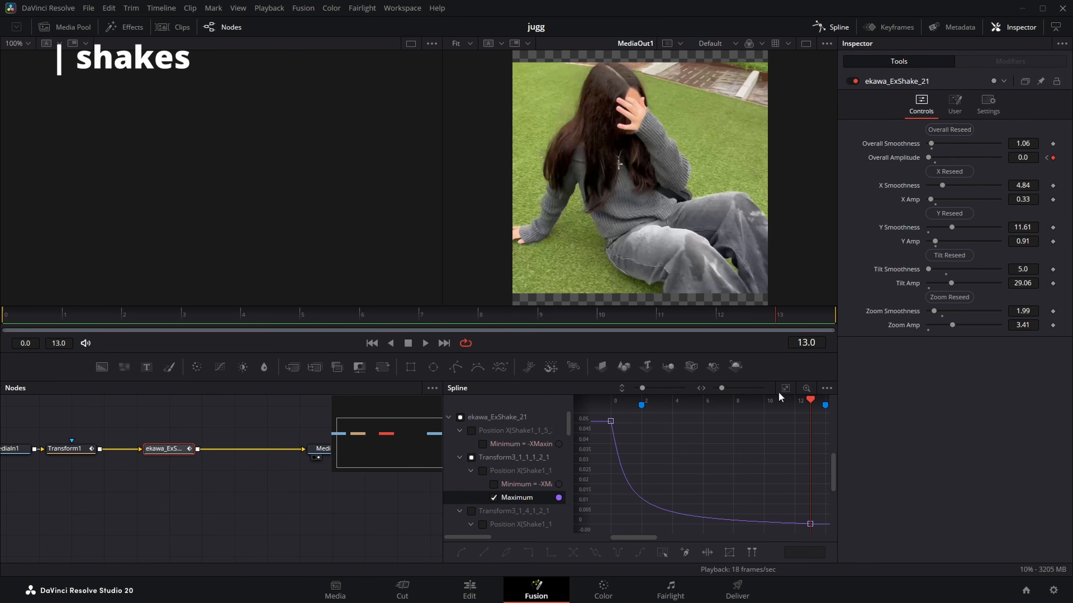
key("ctrl+a")
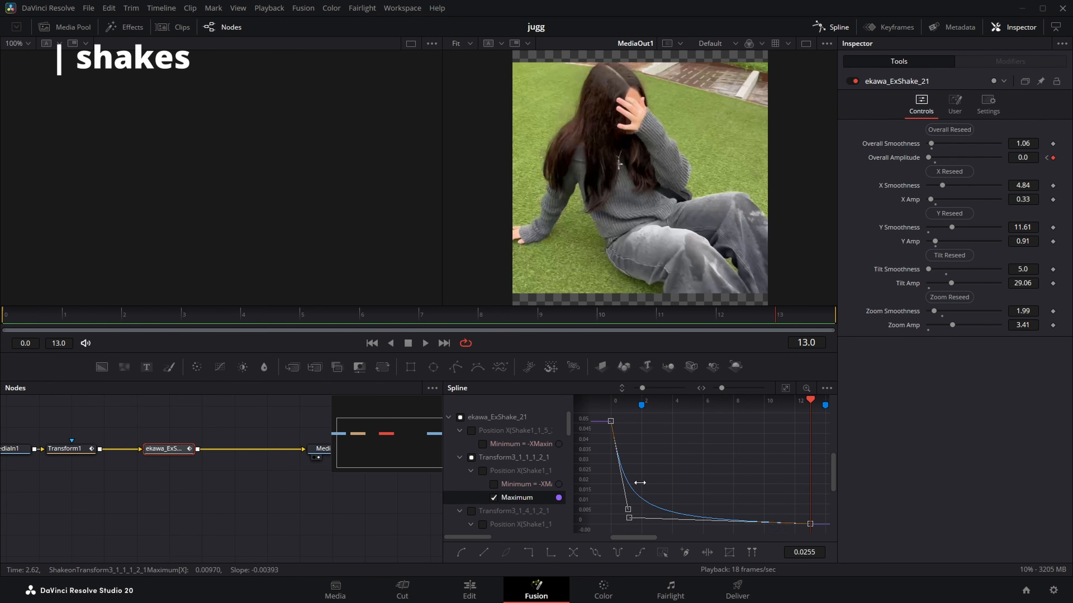
Play the shake animation in Fusion and return to the Edit page
key("space")
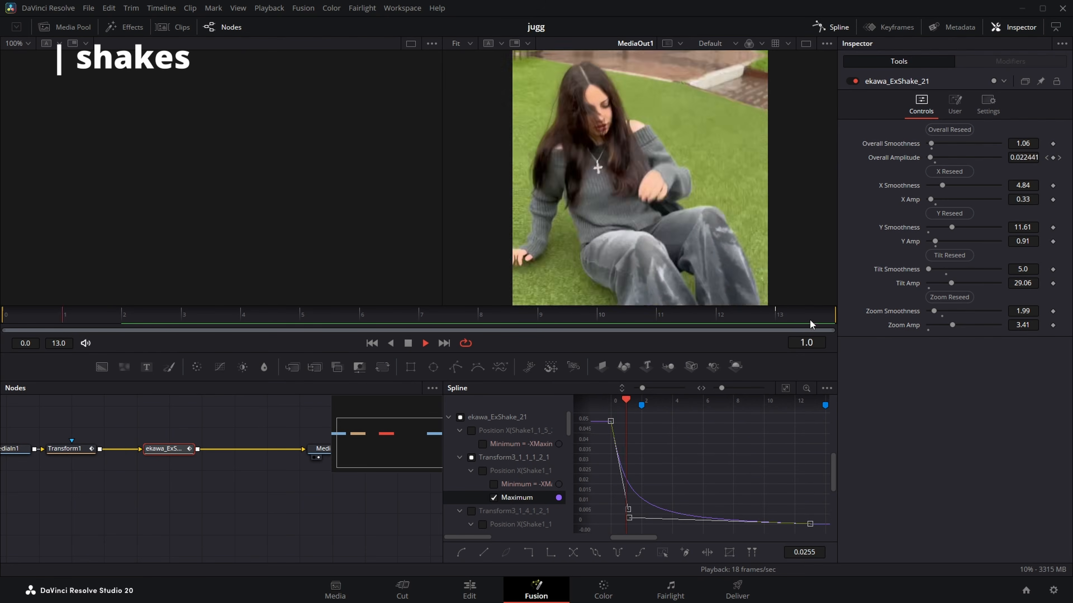
key("space")
left_click(469, 590)
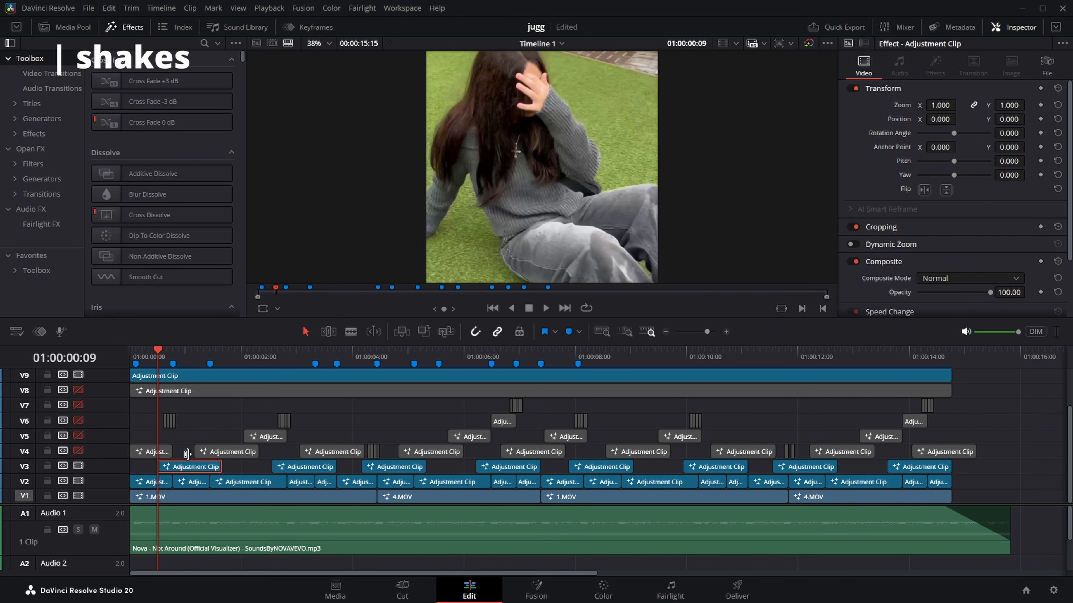
Compare the first adjustment clips on V2 and V3, and enlarge the timeline around the V3 shake clip
left_click(194, 442)
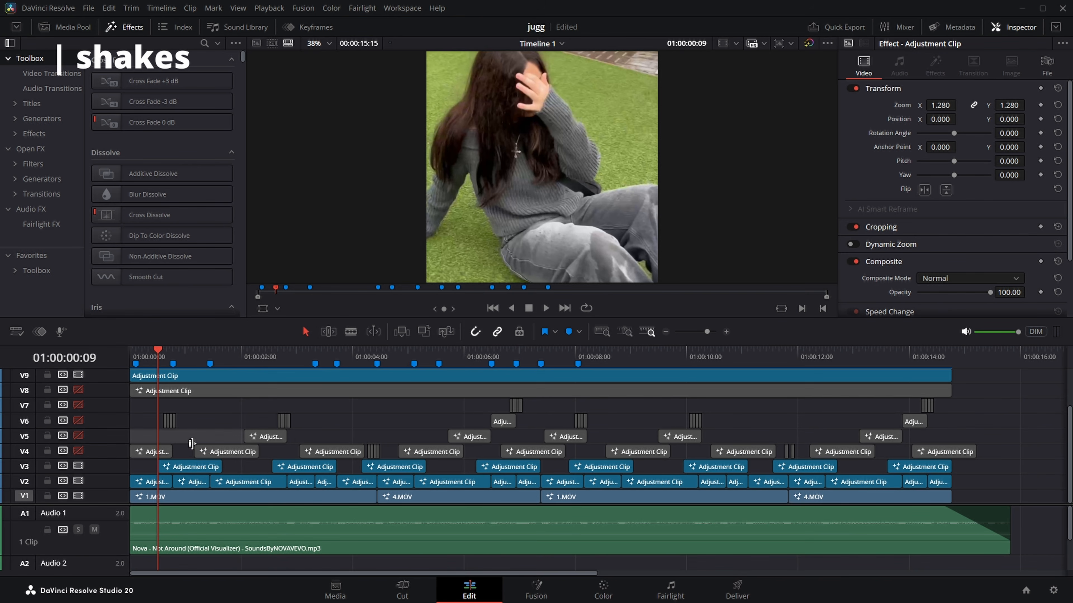
left_click(145, 485)
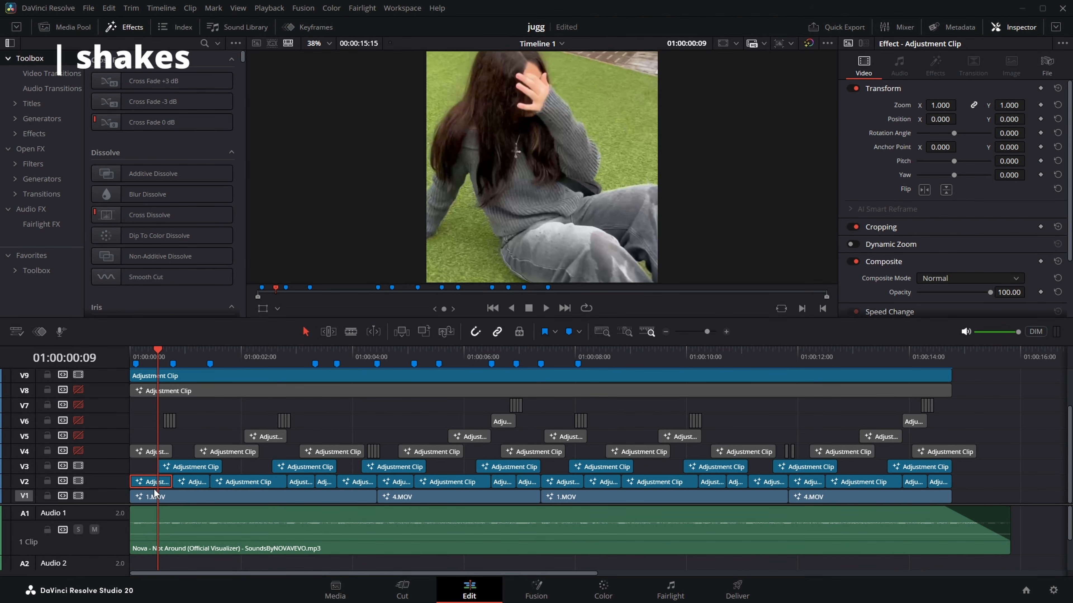
left_click(190, 471)
scroll(358, 452, "up", 6)
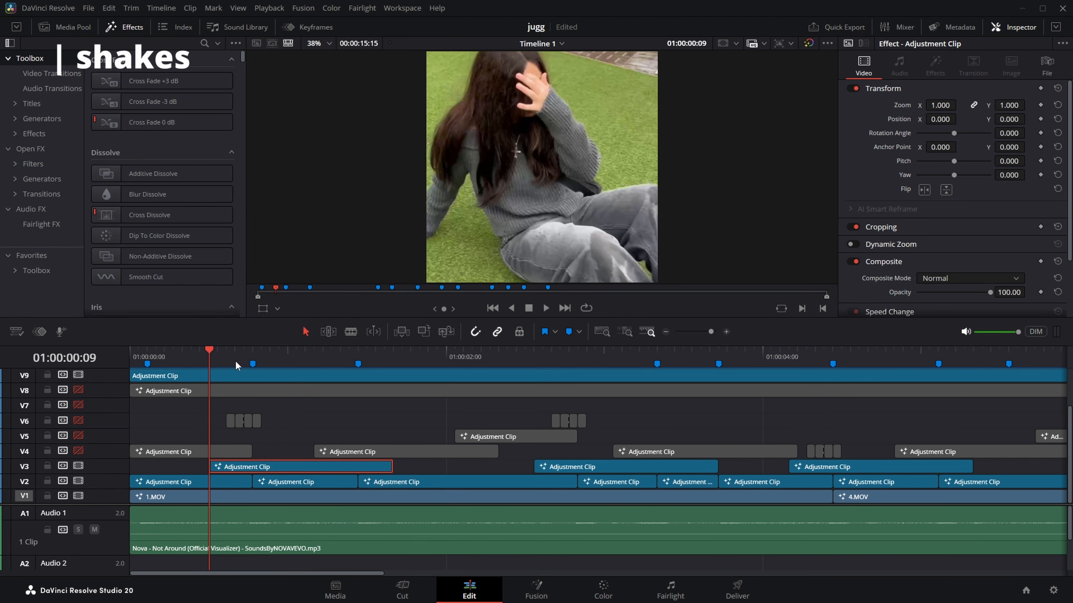
Compare the frames around Marker 1 under the first V3 shake clip, ending with the playhead at 01:00:00:14
left_click_drag(208, 358, 259, 386)
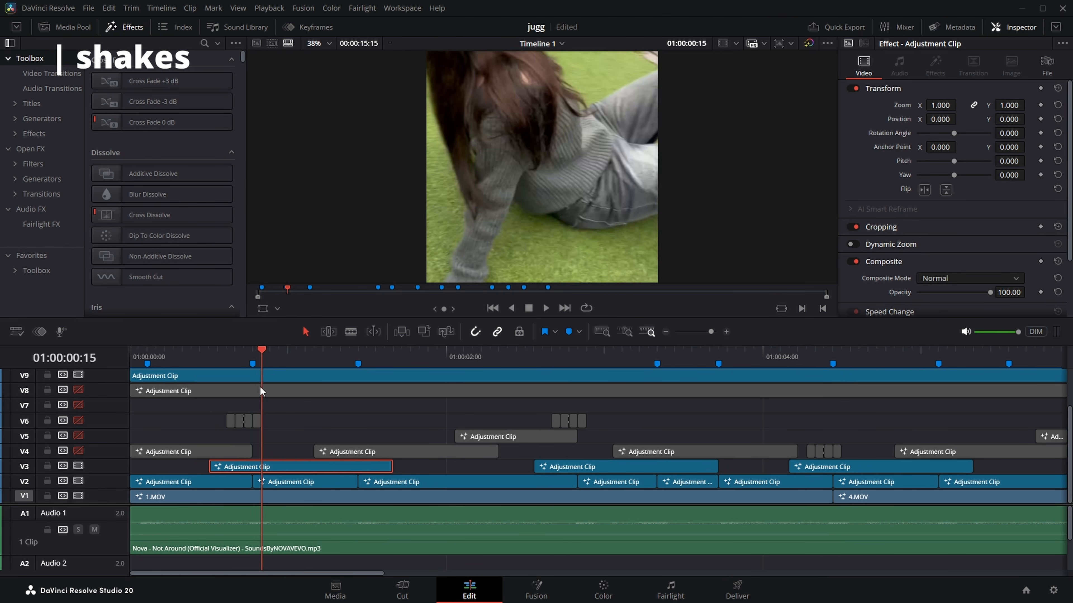
left_click(255, 350)
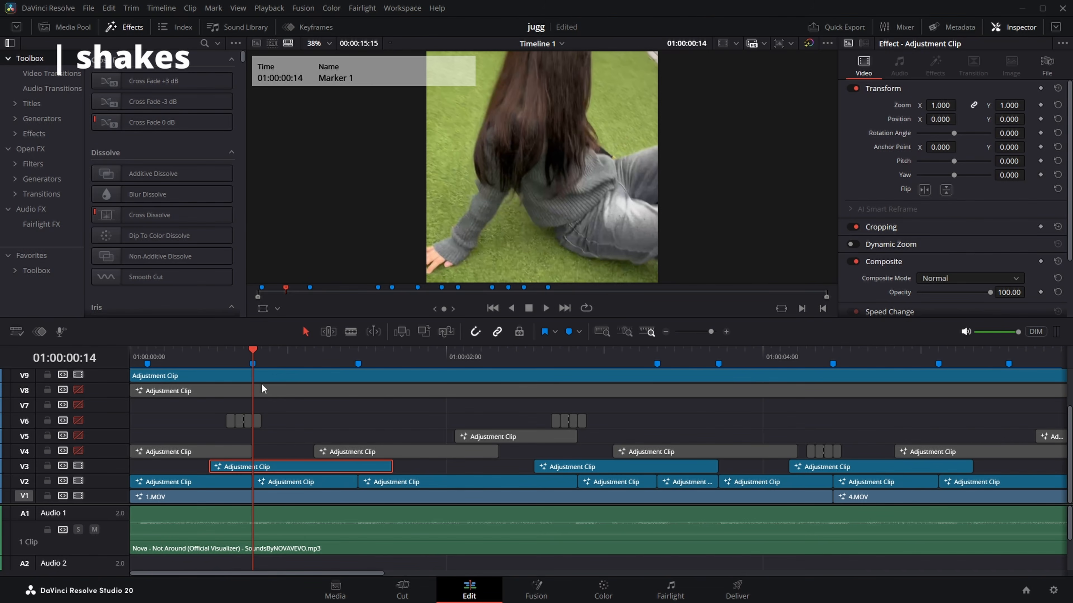
left_click(248, 357)
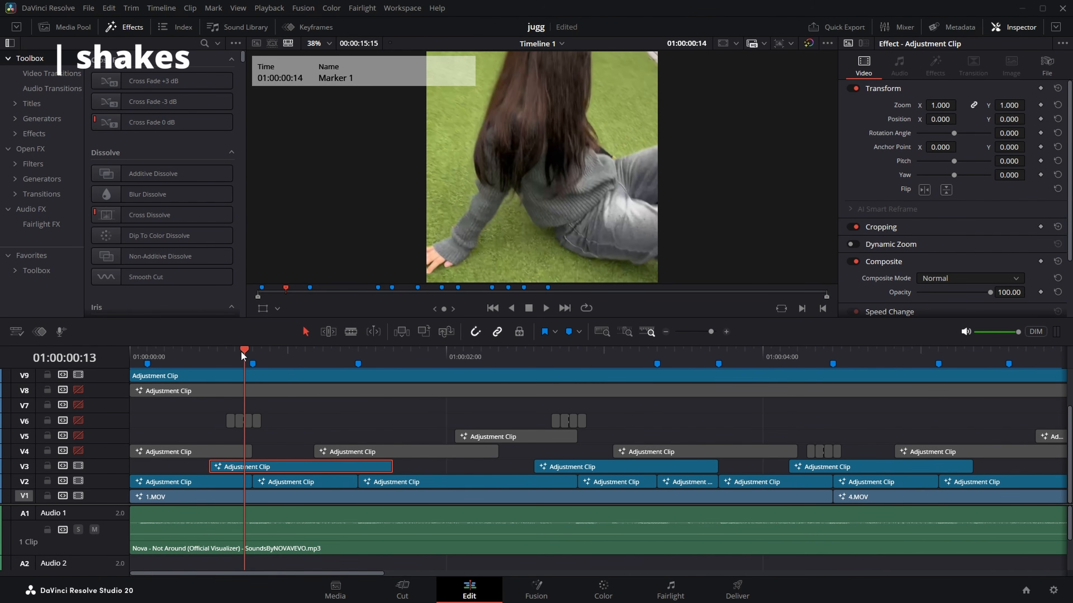
right_click(256, 463)
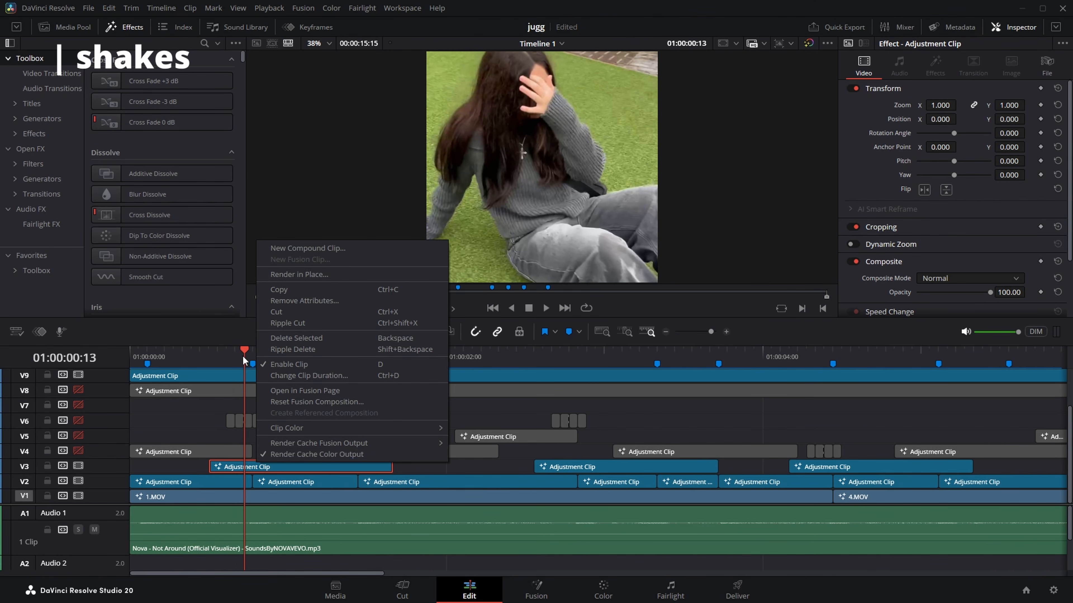
left_click(253, 363)
Open the first V3 adjustment clip in Fusion and inspect its ekawa_ExShake_21 settings at frame 5
right_click(273, 475)
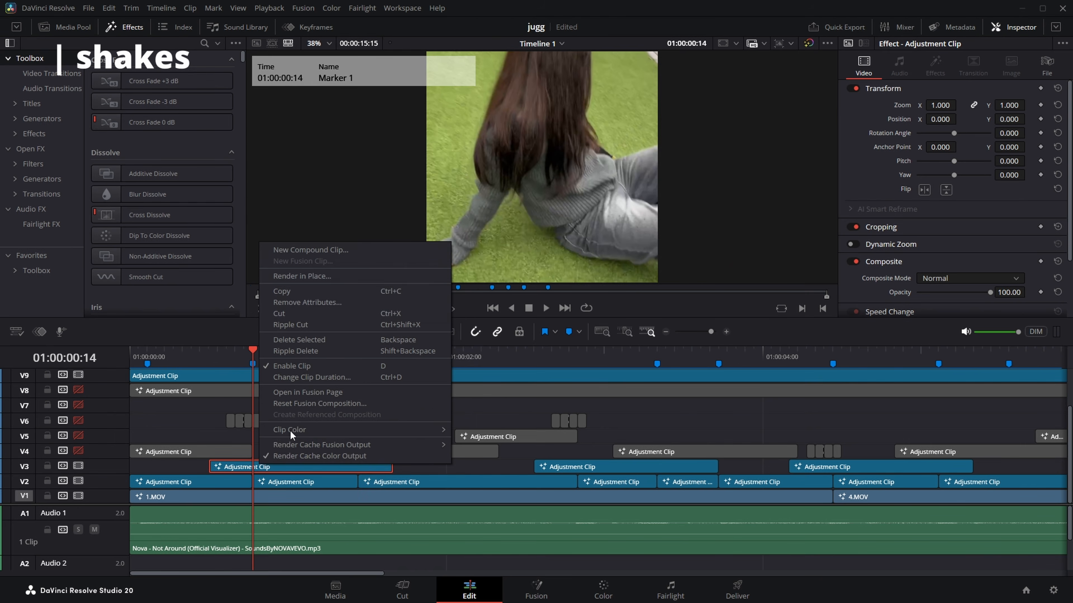
left_click(317, 399)
left_click(119, 446)
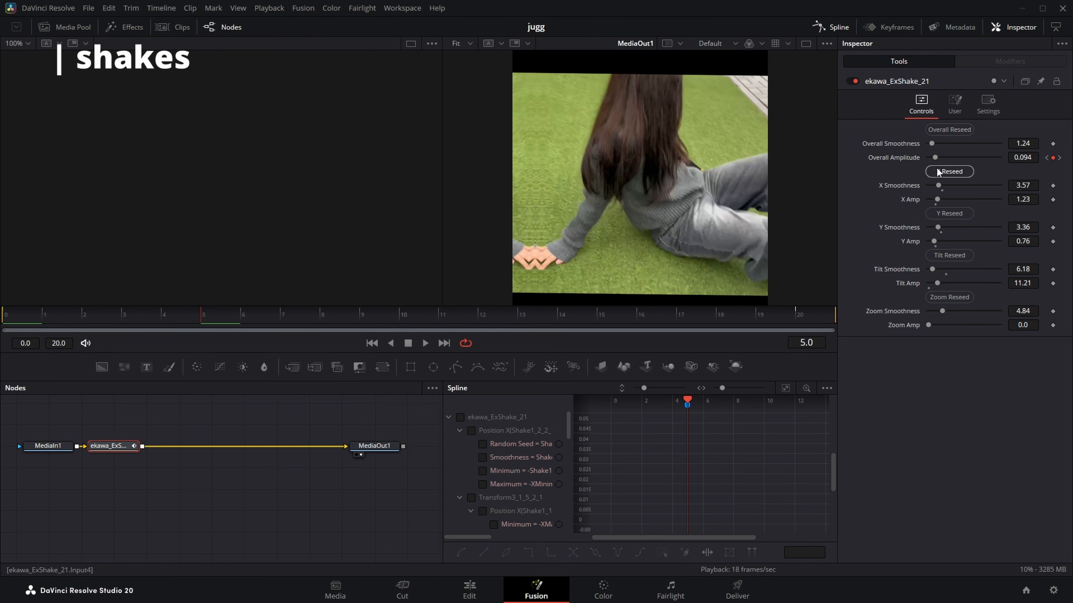
Move the Edit page playhead to 01:00:00:09, the V3 clip's start, and reopen the clip in Fusion
left_click(469, 588)
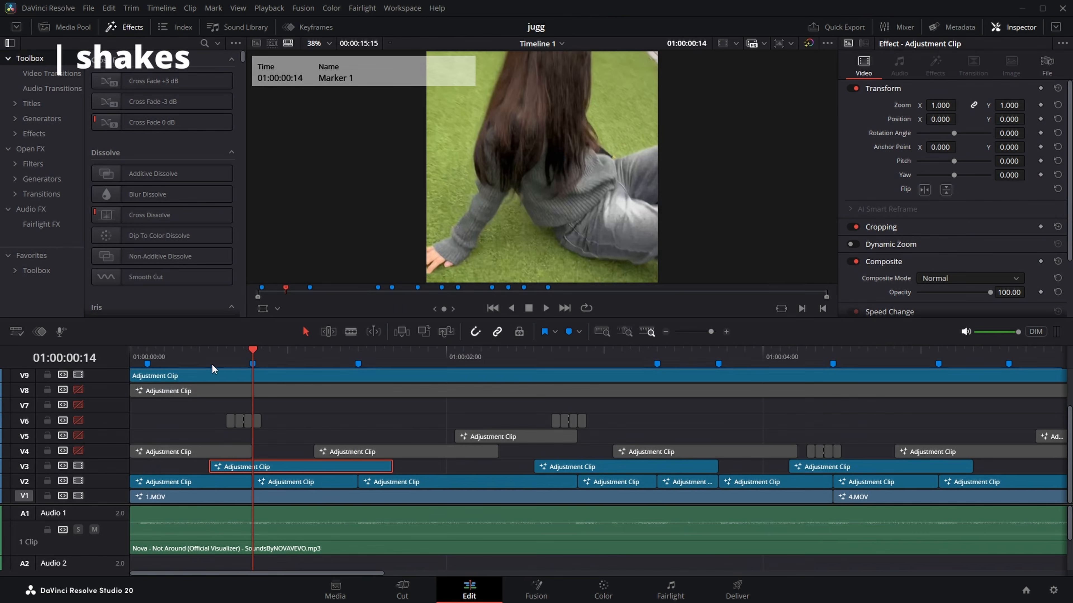
left_click(209, 358)
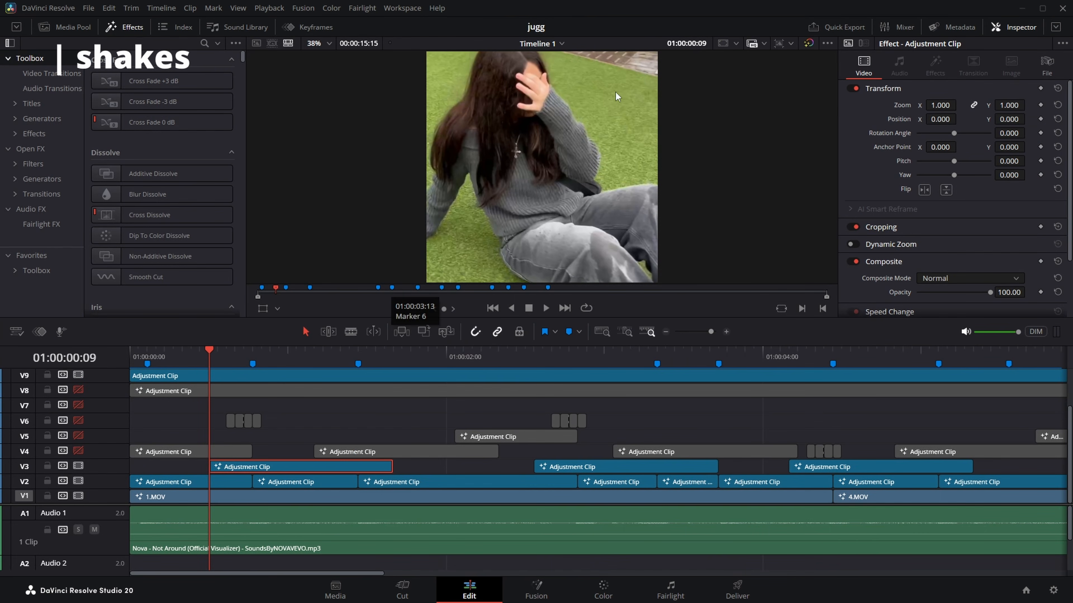
right_click(249, 471)
left_click(305, 399)
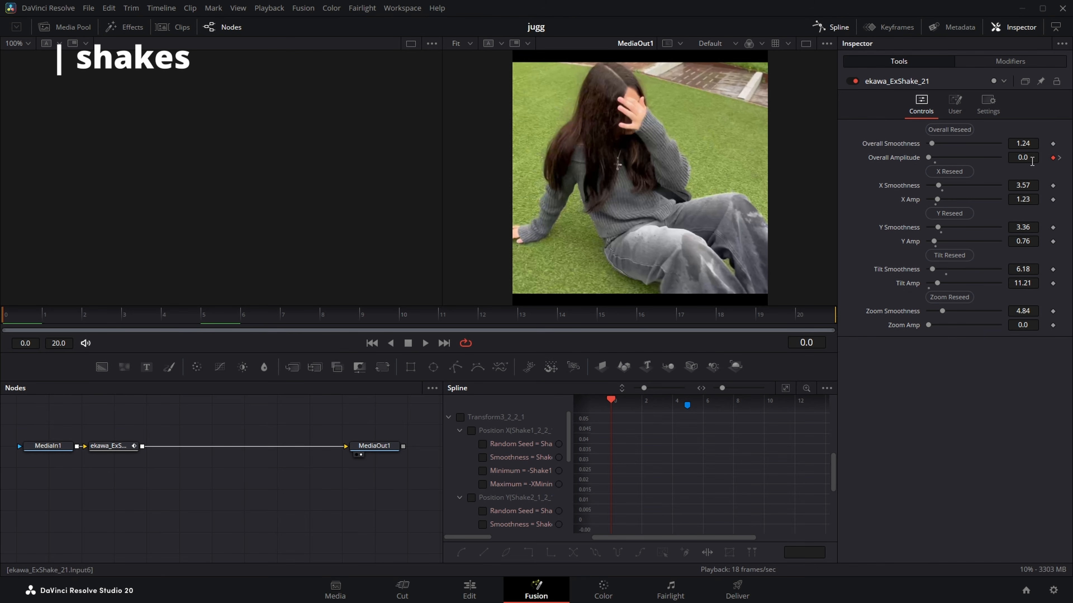
Compare the Overall Amplitude keyframes at frames 5 and 20, and display the fitted Maximum curve of Transform3_1_1_1_2_1 in the Spline editor
left_click(201, 319)
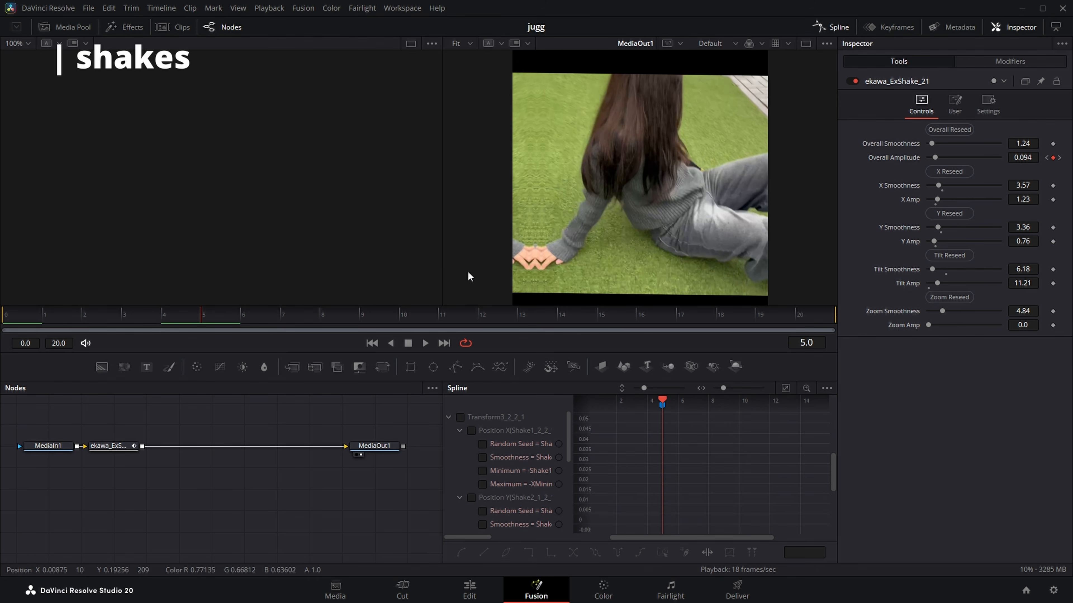
left_click(802, 314)
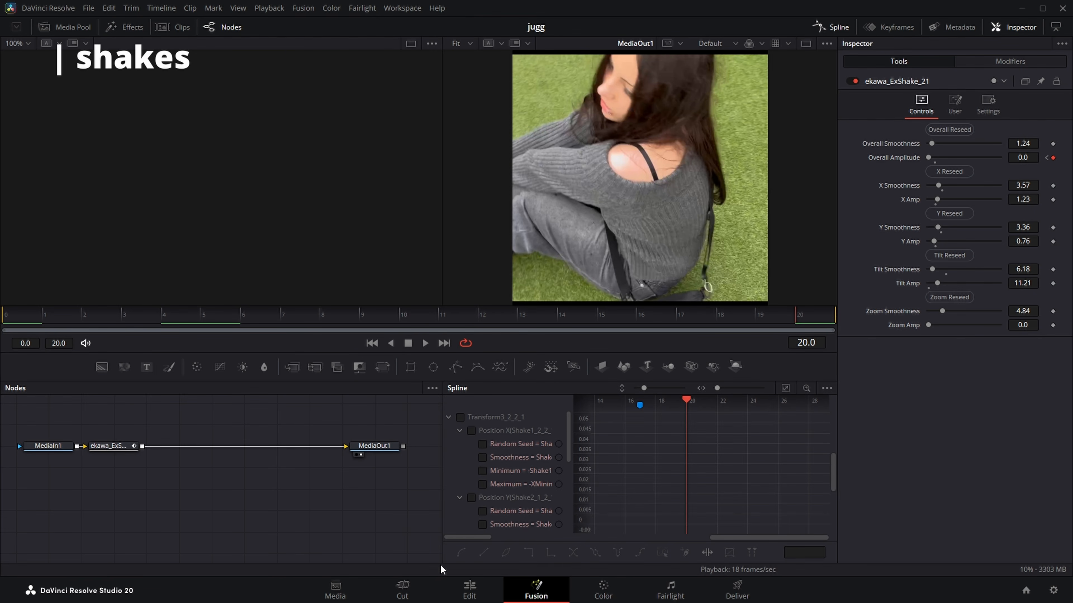
scroll(471, 473, "down", 3)
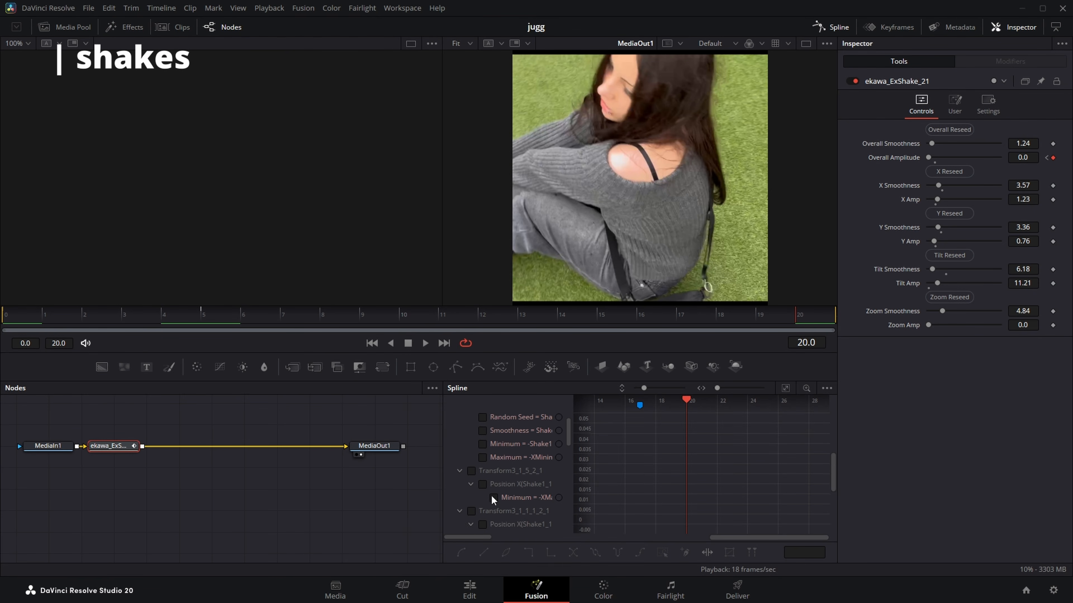
scroll(491, 495, "down", 1)
left_click(494, 524)
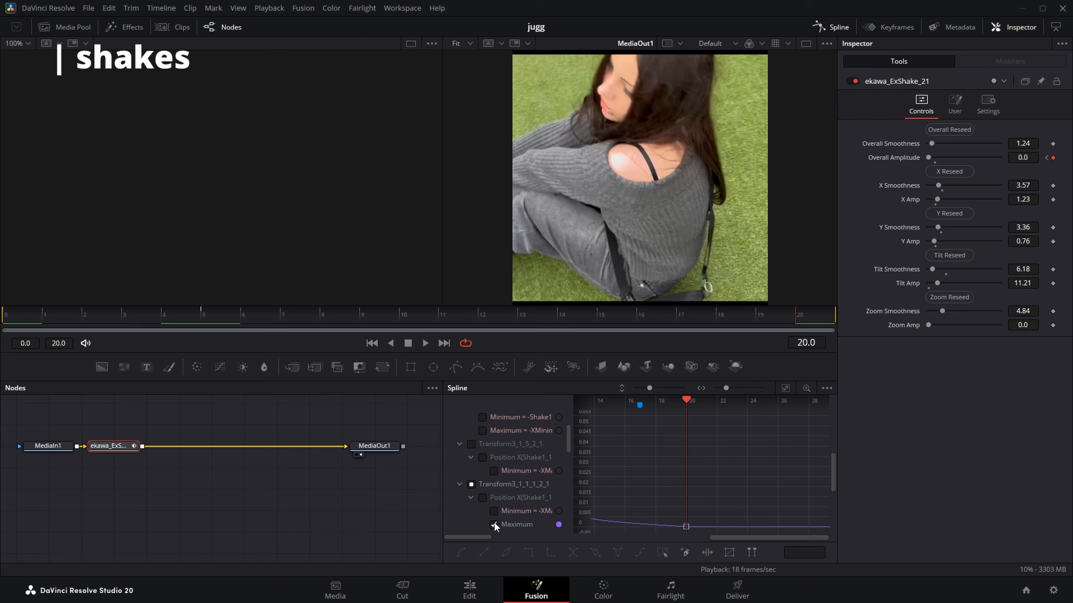
left_click(785, 388)
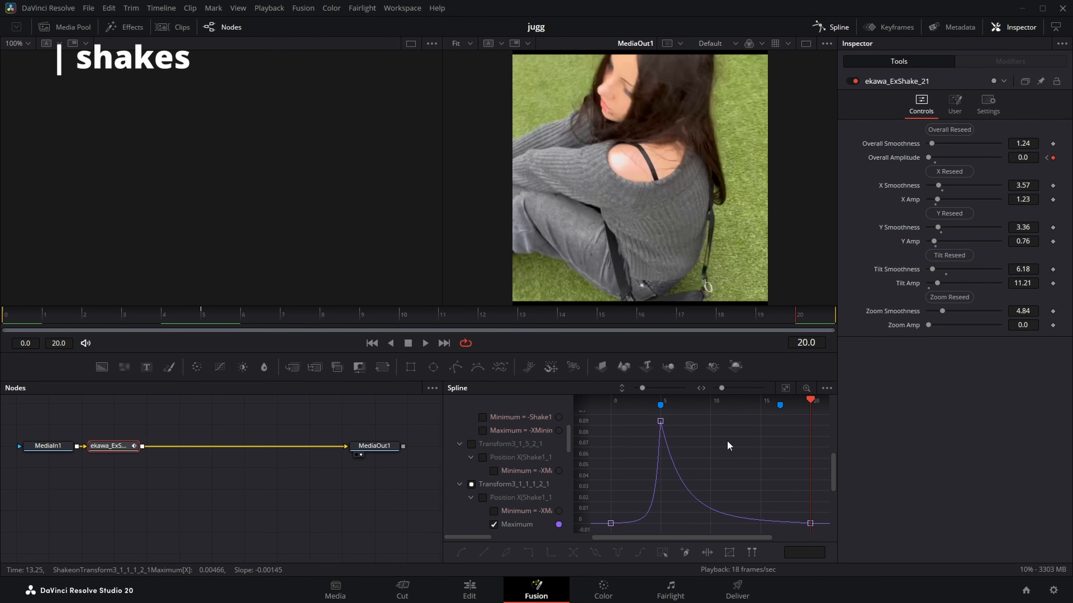
Scrub the shake from frame 0 to the peak at frame 5 and back, and play it alongside the amplitude curve
left_click(19, 320)
mouse_move(4, 323)
left_mouse_down()
mouse_move(202, 321)
mouse_move(28, 330)
mouse_move(213, 331)
left_mouse_up()
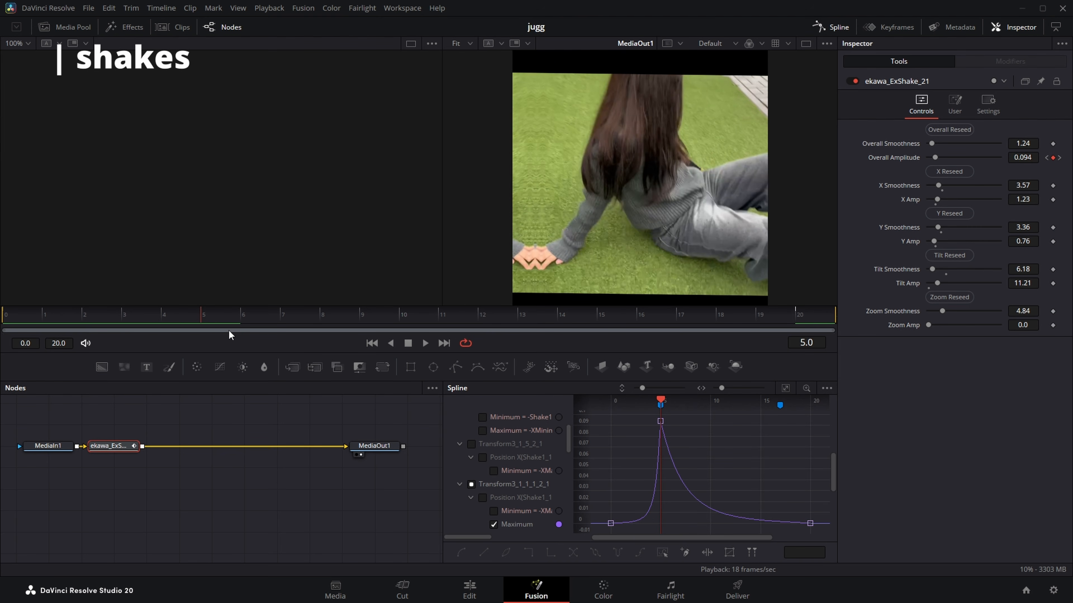
left_click_drag(228, 329, 101, 336)
key("space")
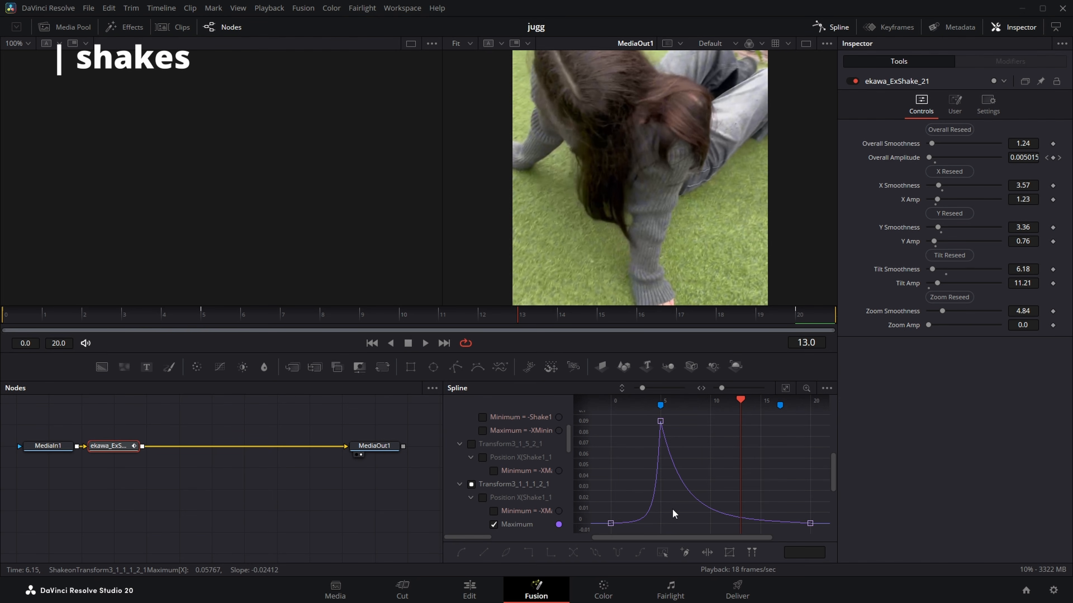
Select all keyframes of the Maximum curve to examine their easing handles, and play the shake from frame 5
key("ctrl+a")
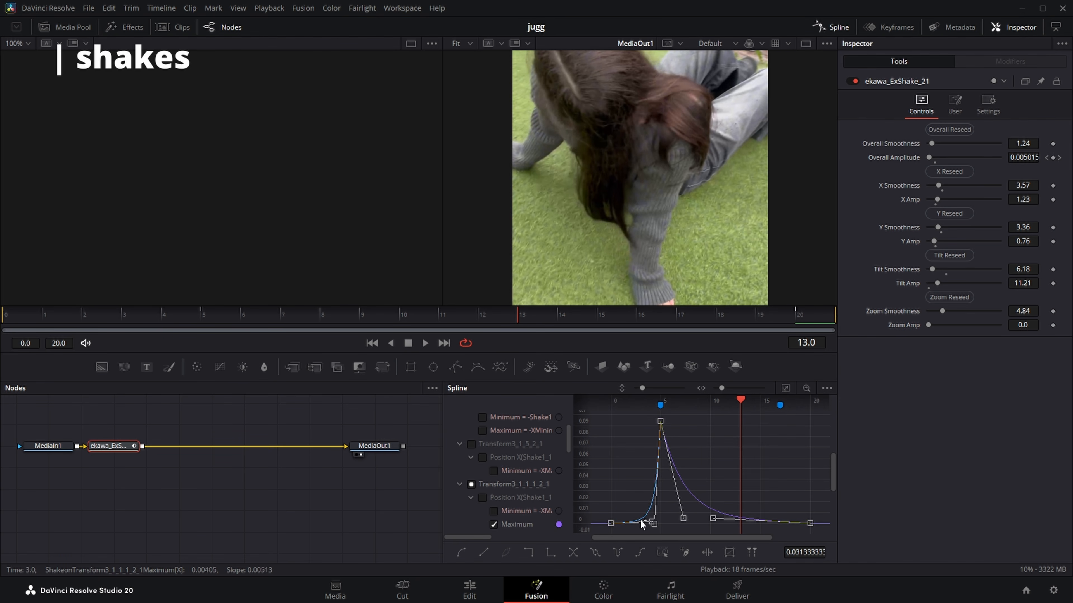
left_click(204, 314)
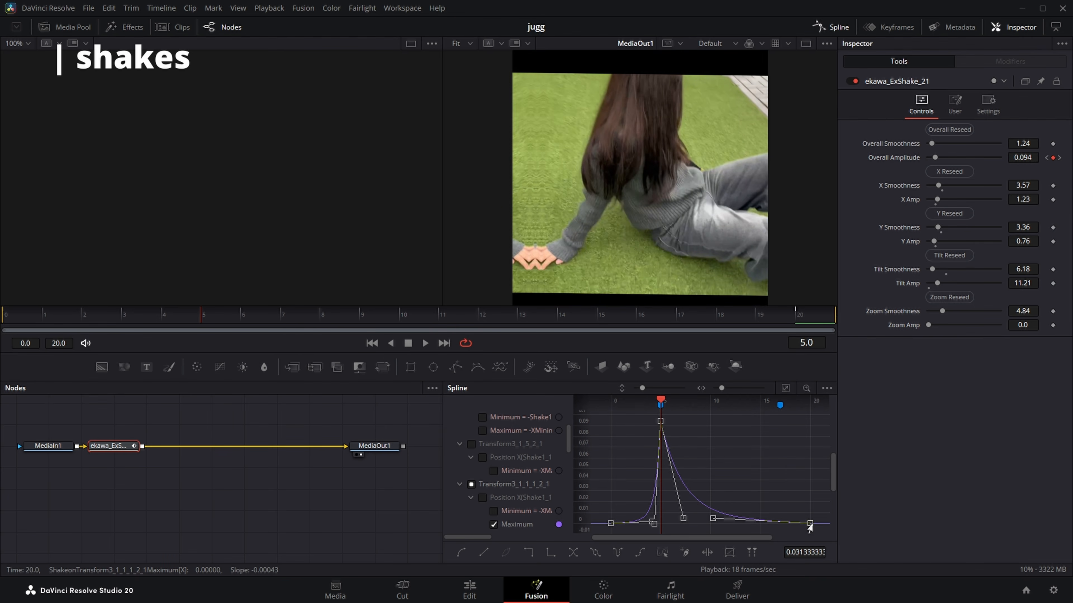
key("space")
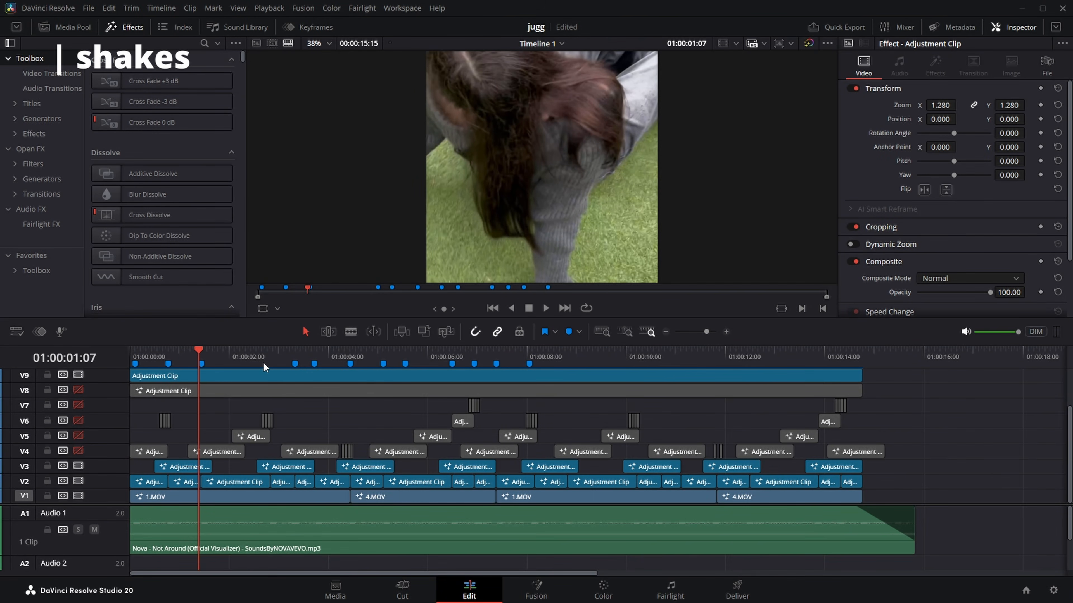
On the Edit page, compare the frame under the first V3 shake clip with 01:00:02:10, where the second V3 shake starts
left_click(263, 360)
left_click_drag(173, 360, 163, 362)
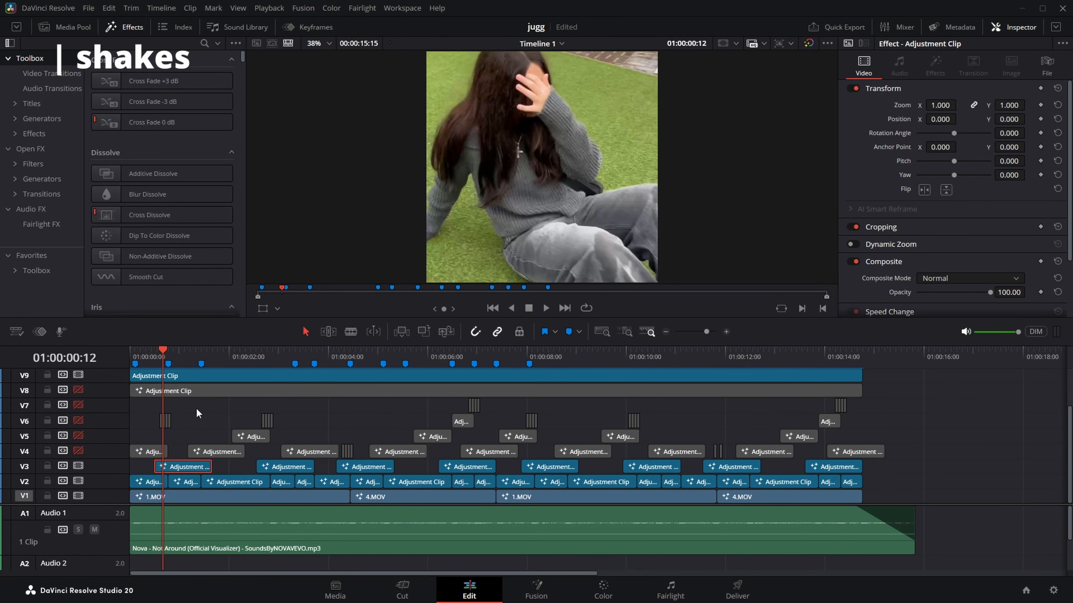
left_click(266, 359)
scroll(283, 482, "up", 2)
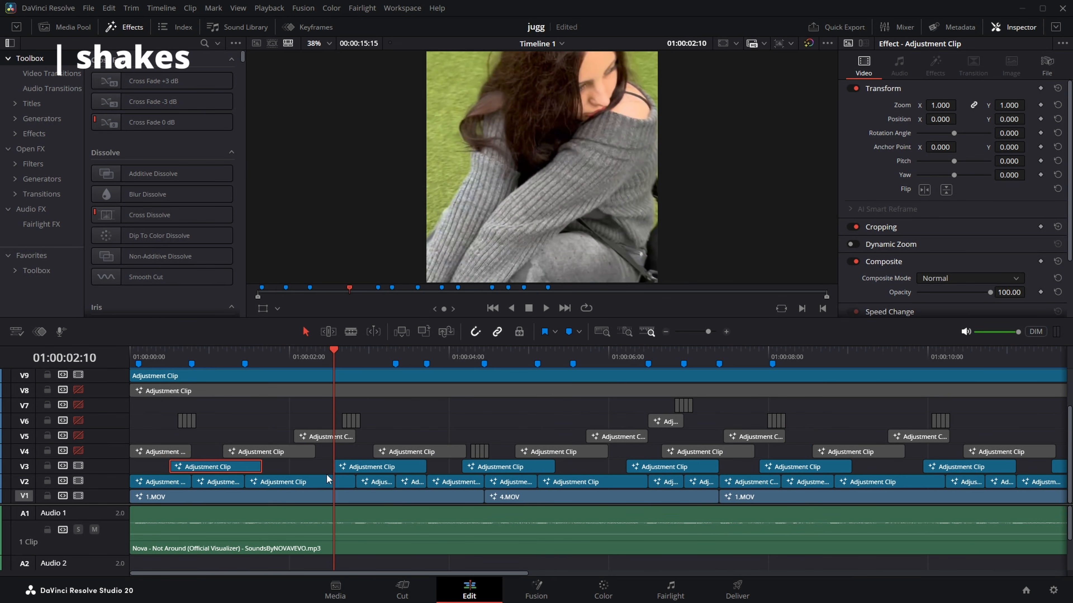
Select the third V2 adjustment clip and play the section from its start to check the beats without a shake
left_click(268, 483)
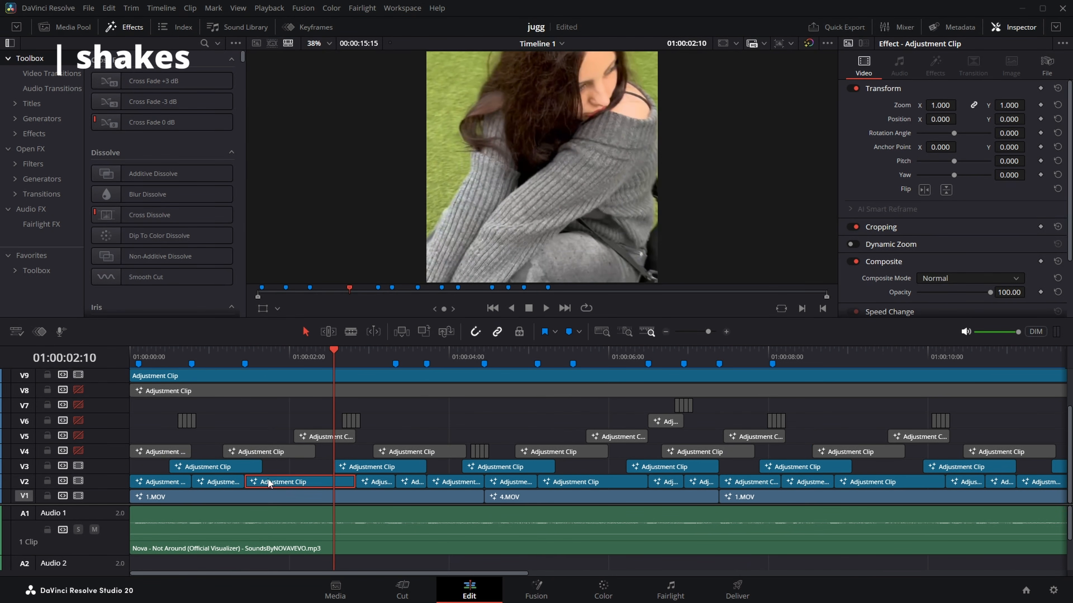
left_click(247, 357)
key("space")
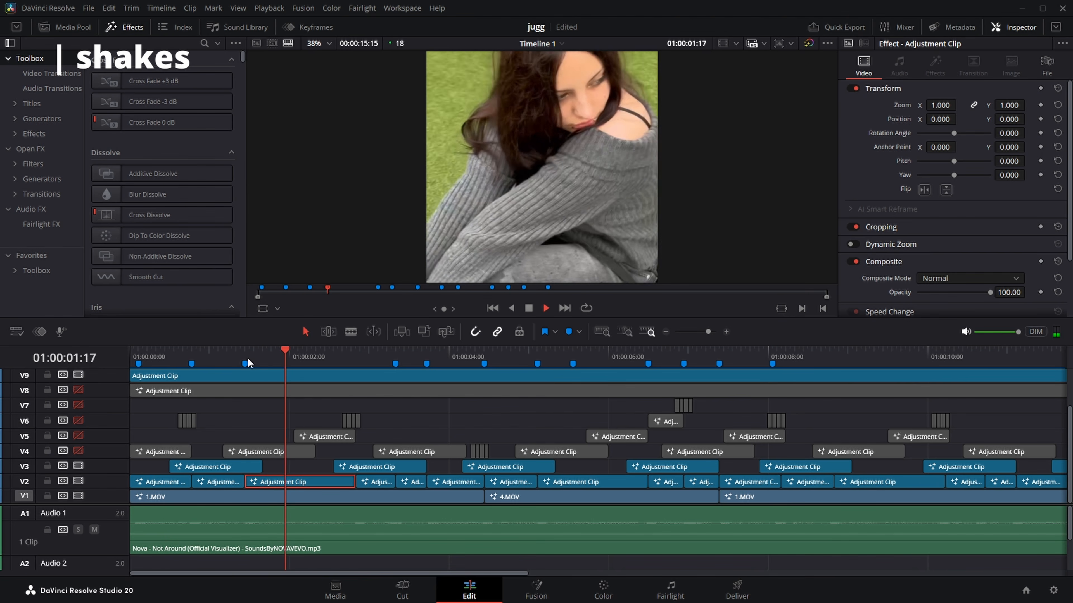
left_click_drag(262, 354, 248, 357)
key("space")
left_click(192, 358)
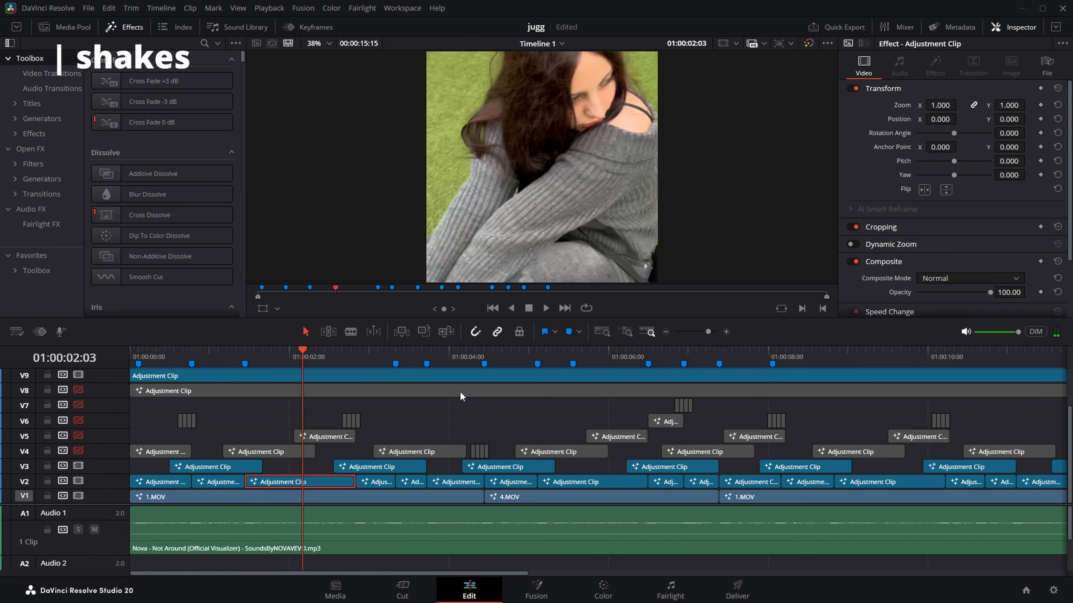
Move the playhead to 01:00:02:13 and select the second V3 shake clip
scroll(469, 416, "down", 2)
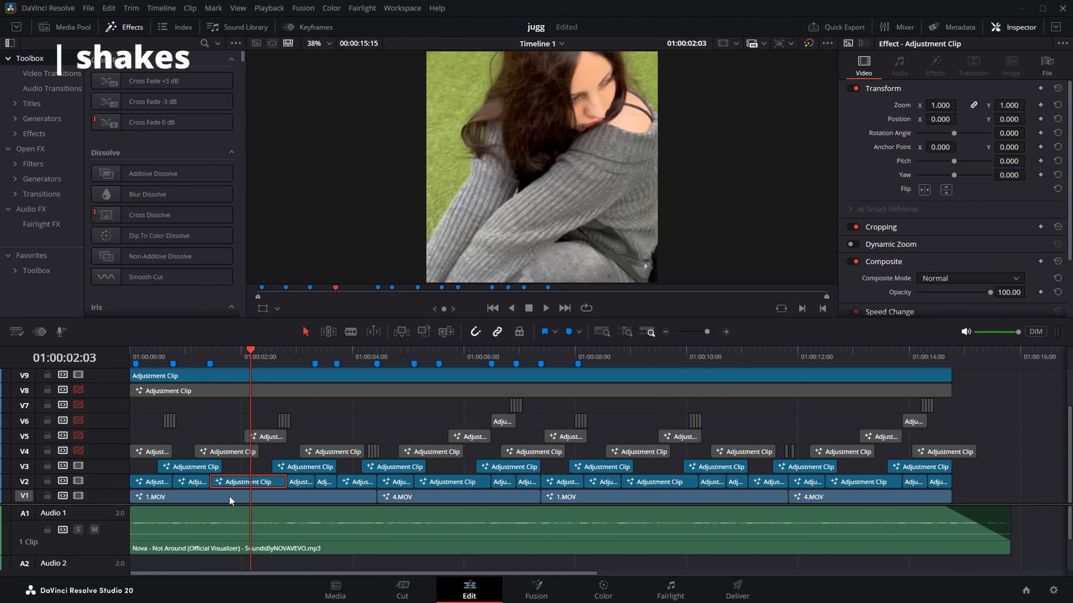
mouse_move(267, 355)
left_mouse_down()
mouse_move(298, 354)
mouse_move(279, 357)
left_mouse_up()
left_click(289, 470)
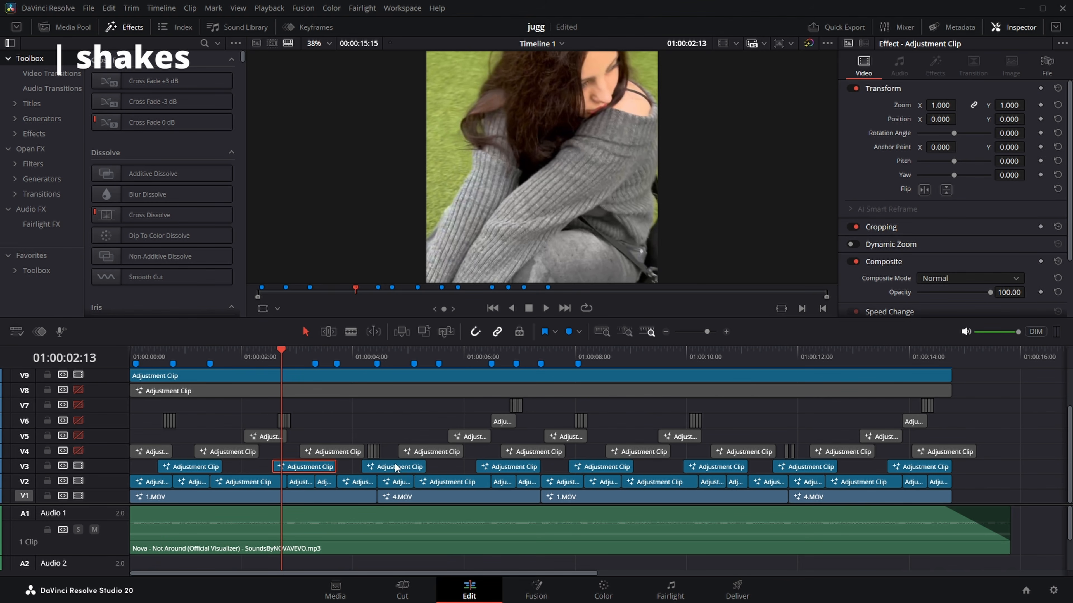
Duplicate the last V3 shake clip past the end of the edit and delete the copy
scroll(754, 429, "down", 6)
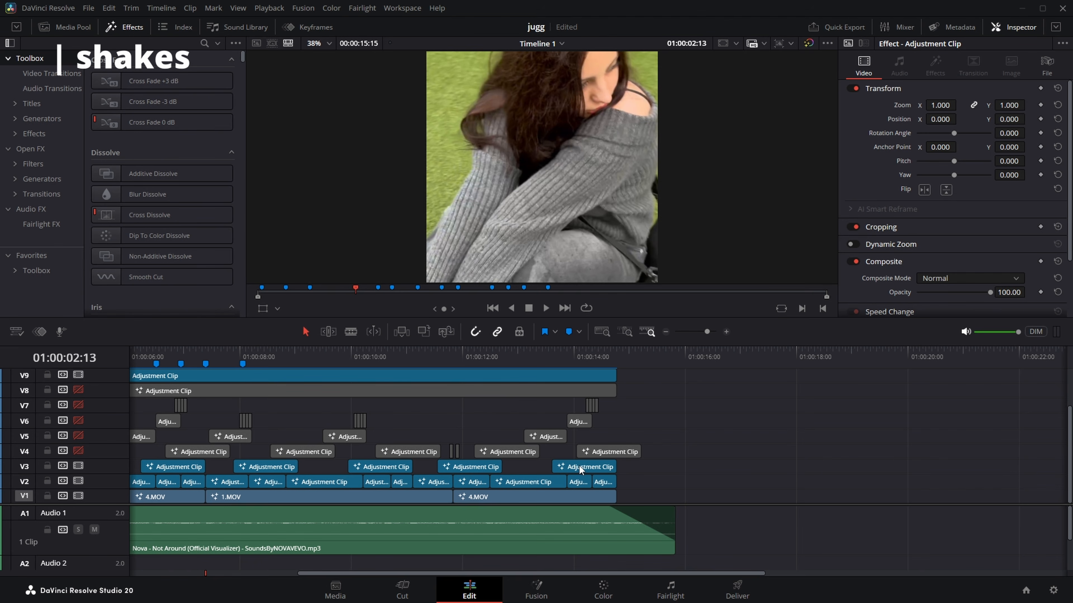
left_click_drag(579, 465, 689, 468)
key("Delete")
scroll(699, 464, "up", 6)
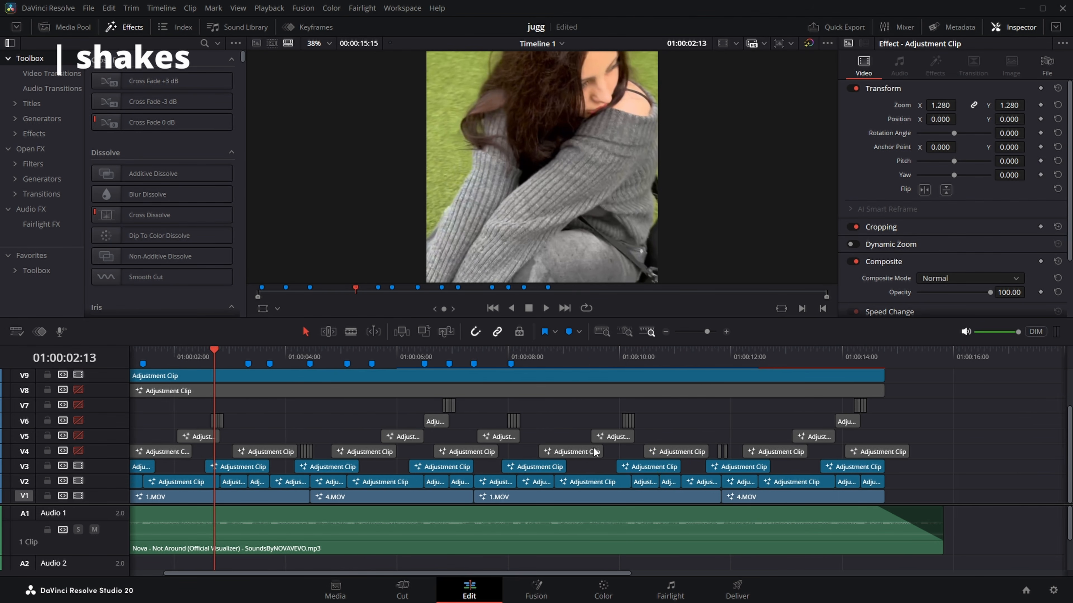
Play the timeline to review the shakes on V3
key("space")
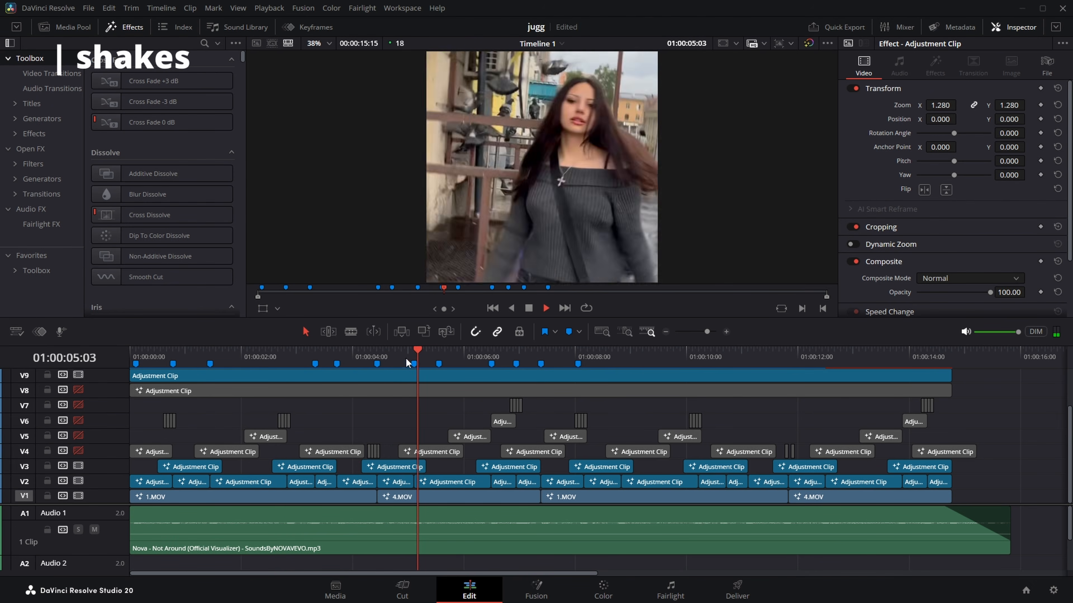
key("space")
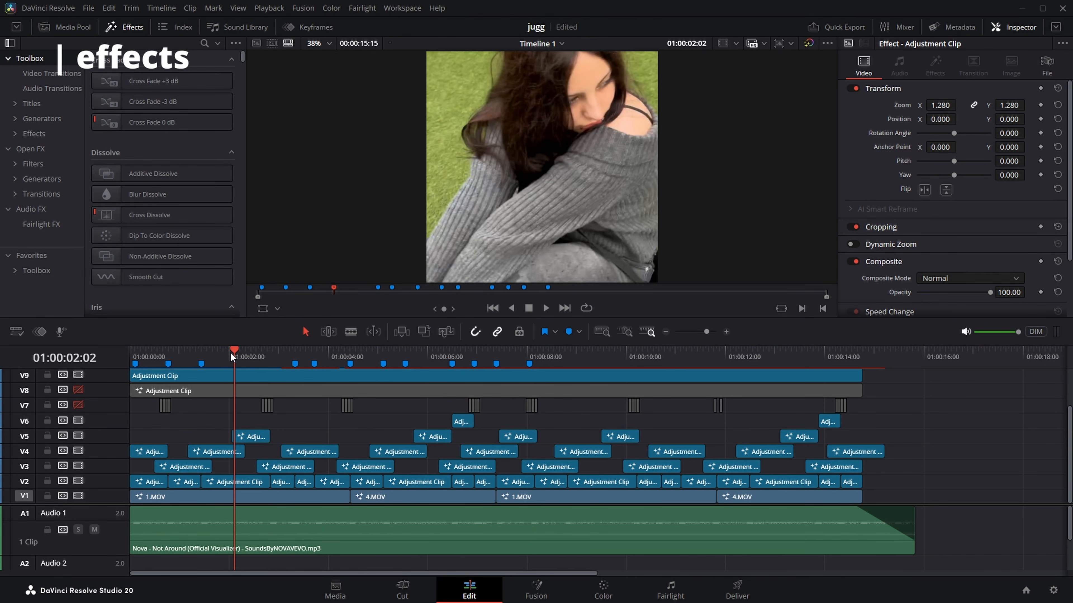
Play the edit repeatedly from the start of the timeline to review the effect adjustment clips on V4 to V6
left_click_drag(232, 356, 88, 363)
key("space")
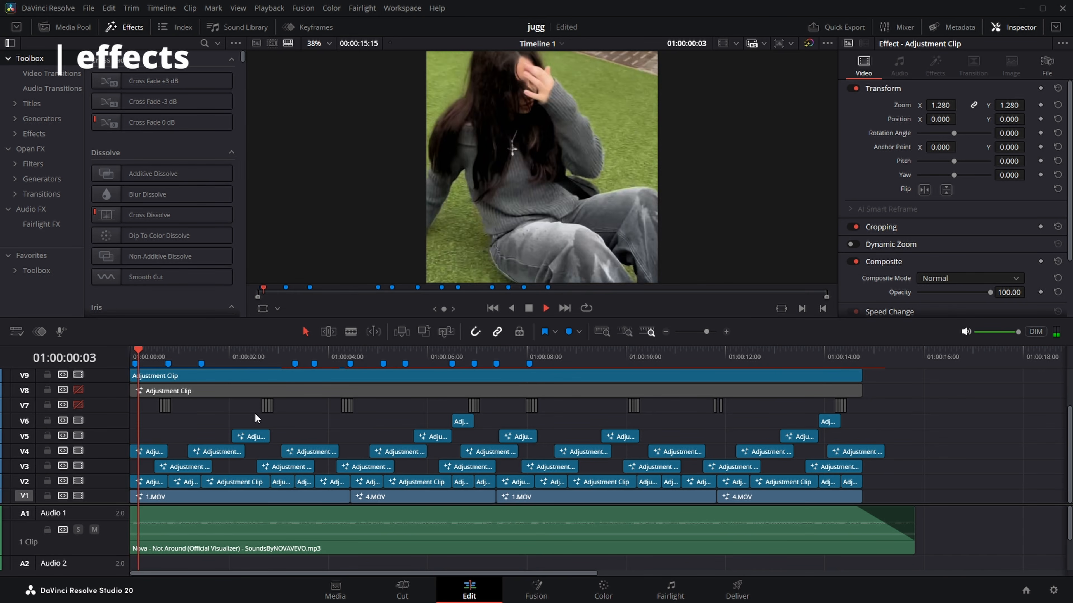
key("space")
key("space")
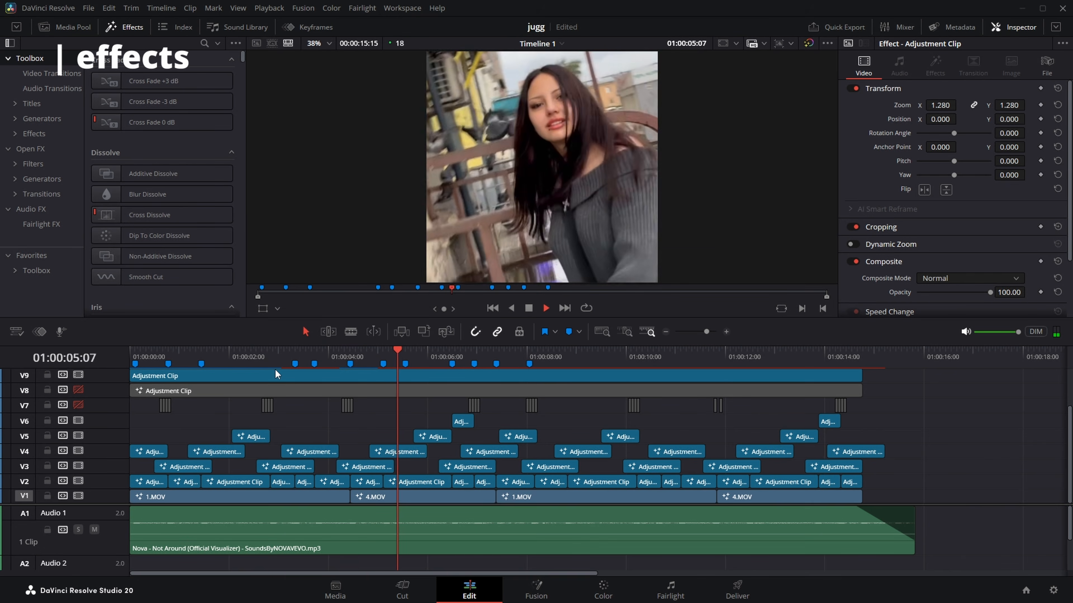
left_click_drag(249, 358, 129, 358)
key("space")
key("space")
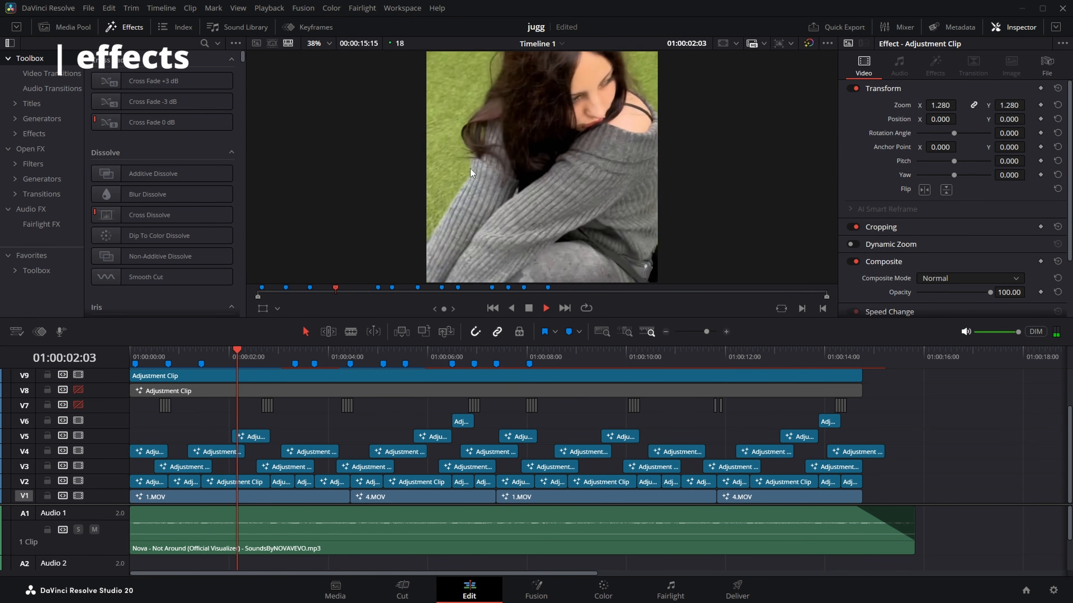
Play from the timeline start to 01:00:00:10, open the first V4 adjustment clip in Fusion and select its S_Hotspots1 node
left_click_drag(188, 356, 66, 357)
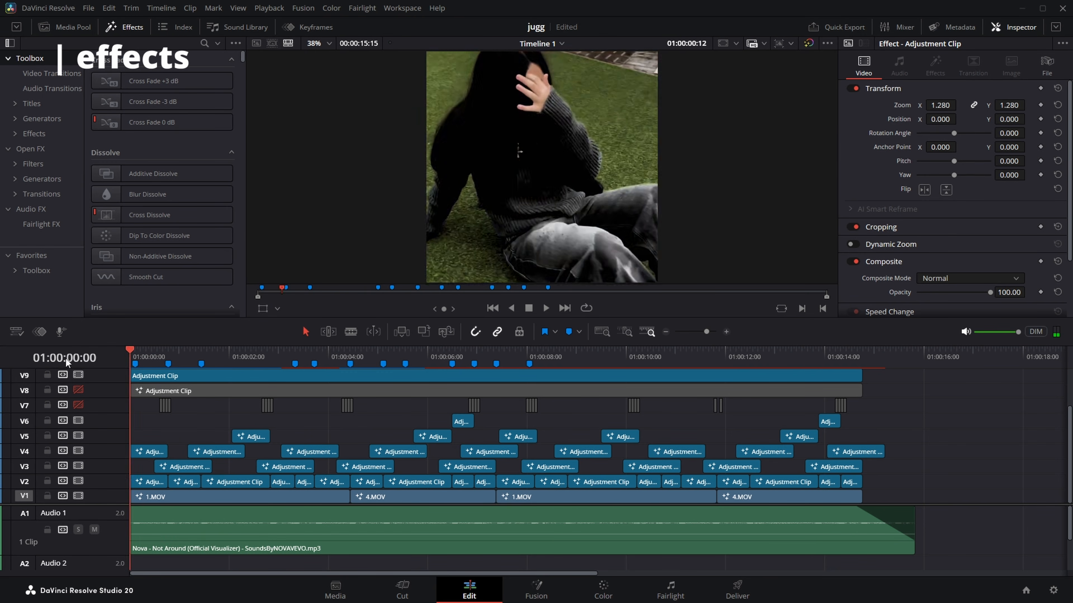
key("space")
key("space")
right_click(148, 453)
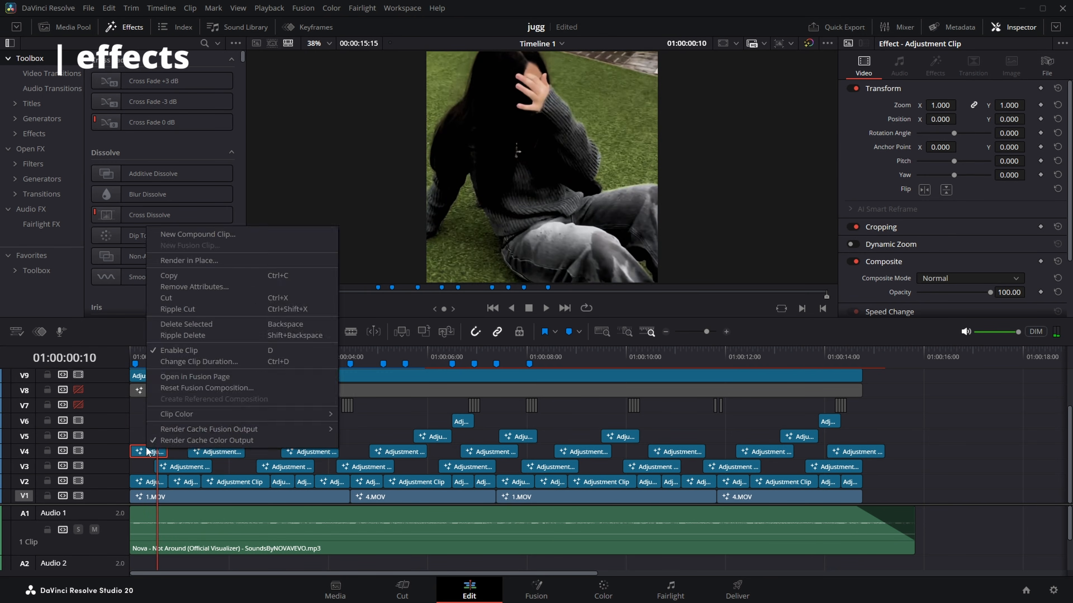
left_click(252, 456)
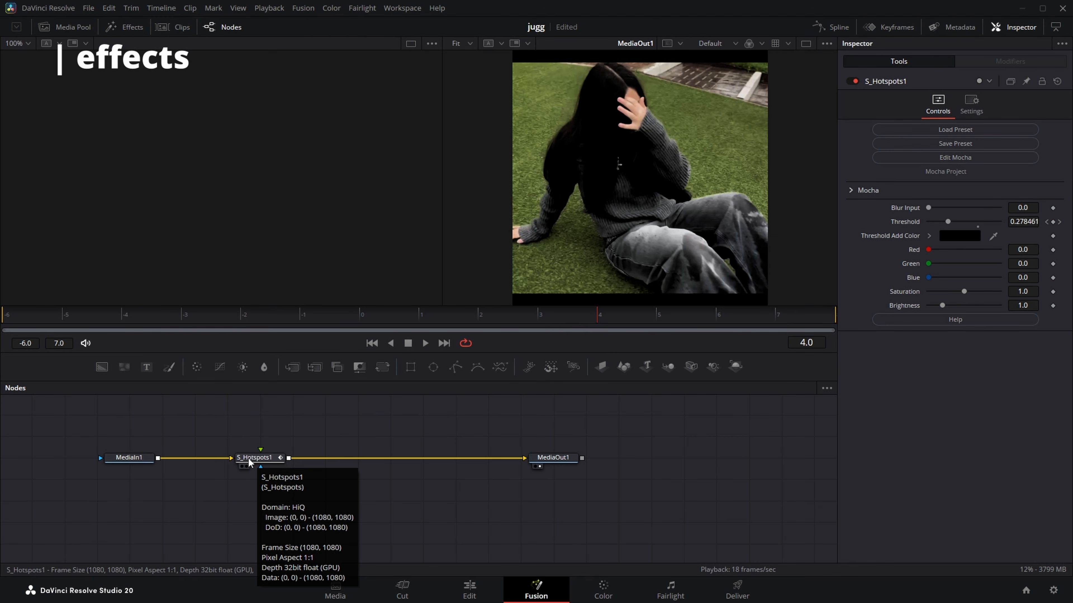
Search the tool list for "s_", browse the matching effects, and close the list without adding a tool
key("shift+space")
type("s_")
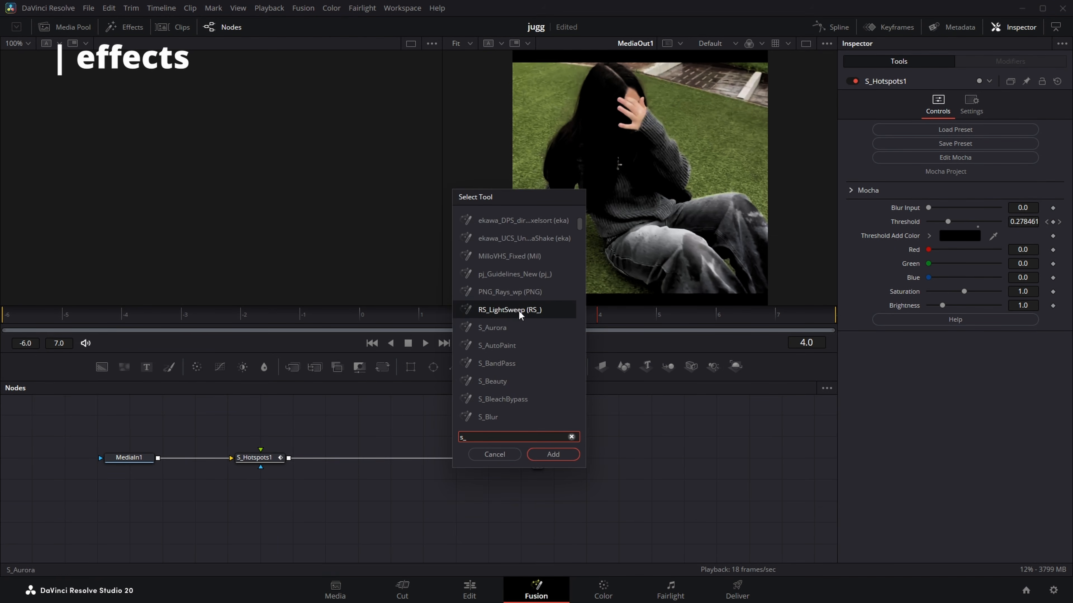
scroll(517, 310, "down", 8)
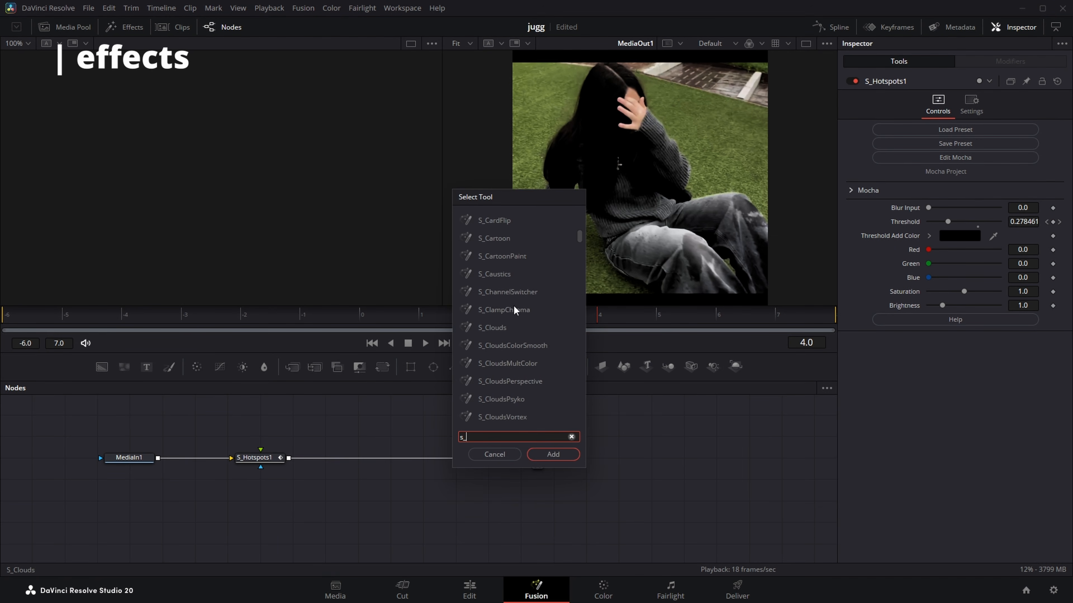
left_click_drag(579, 236, 533, 406)
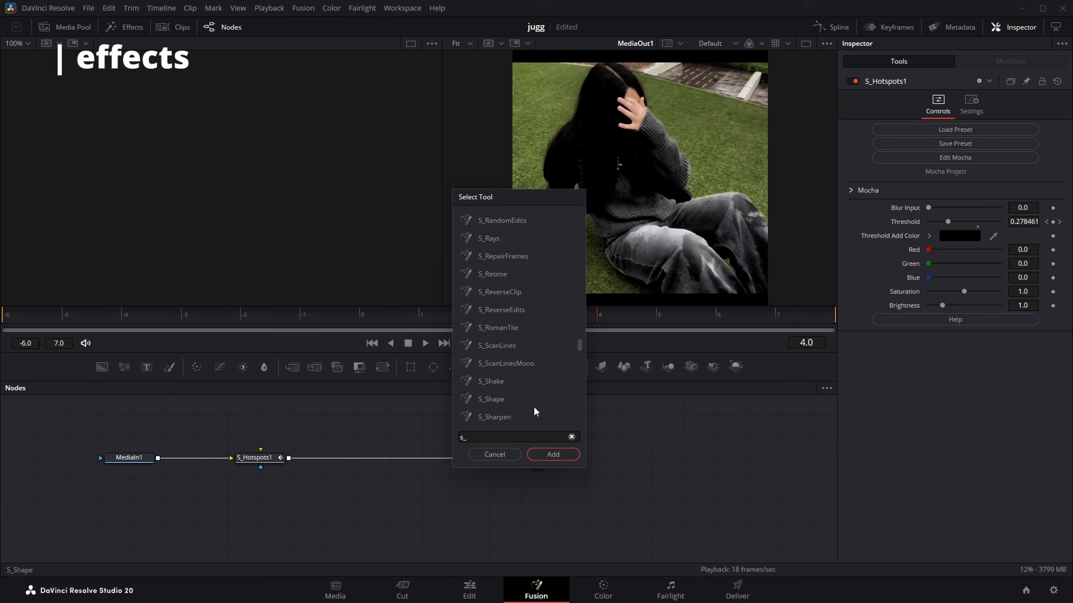
left_click(494, 454)
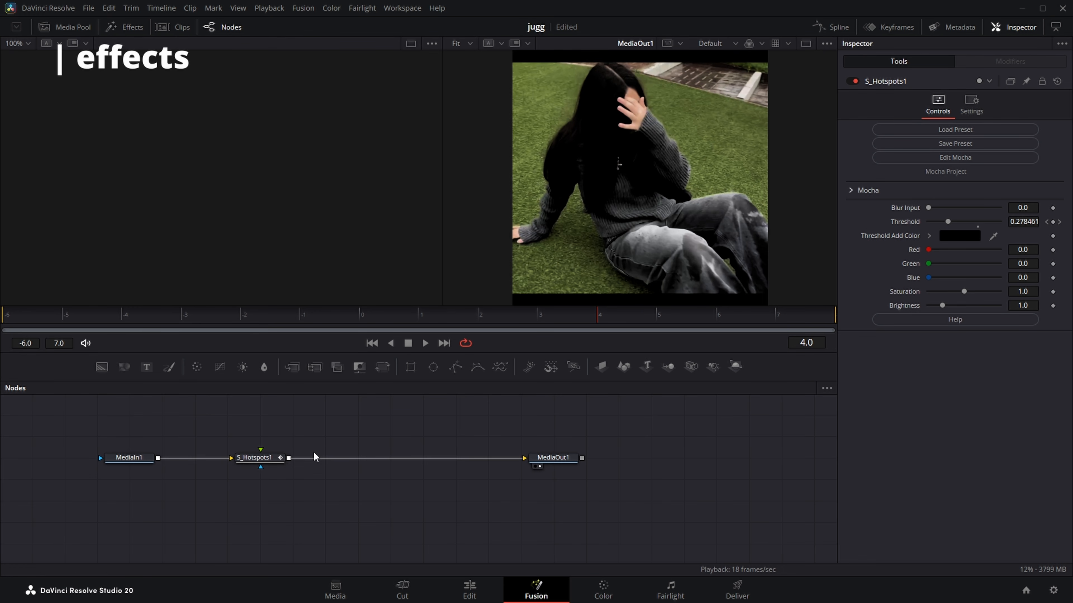
Find S_Hotspots by searching the tool list for "s_hotsp", cancel without adding it, and reselect the existing S_Hotspots1 node
mouse_move(265, 461)
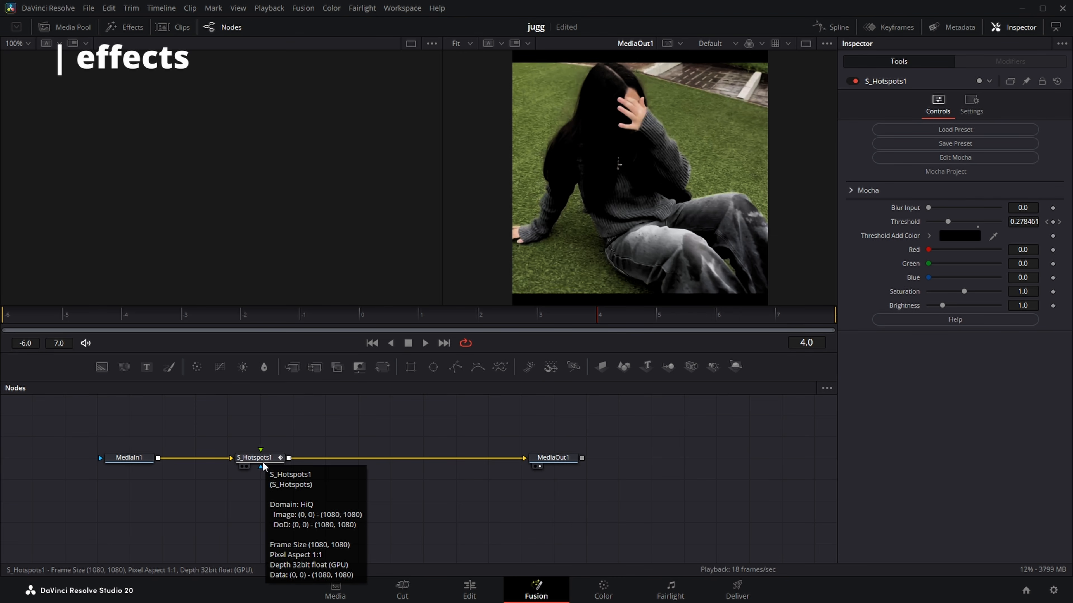
left_click(247, 460)
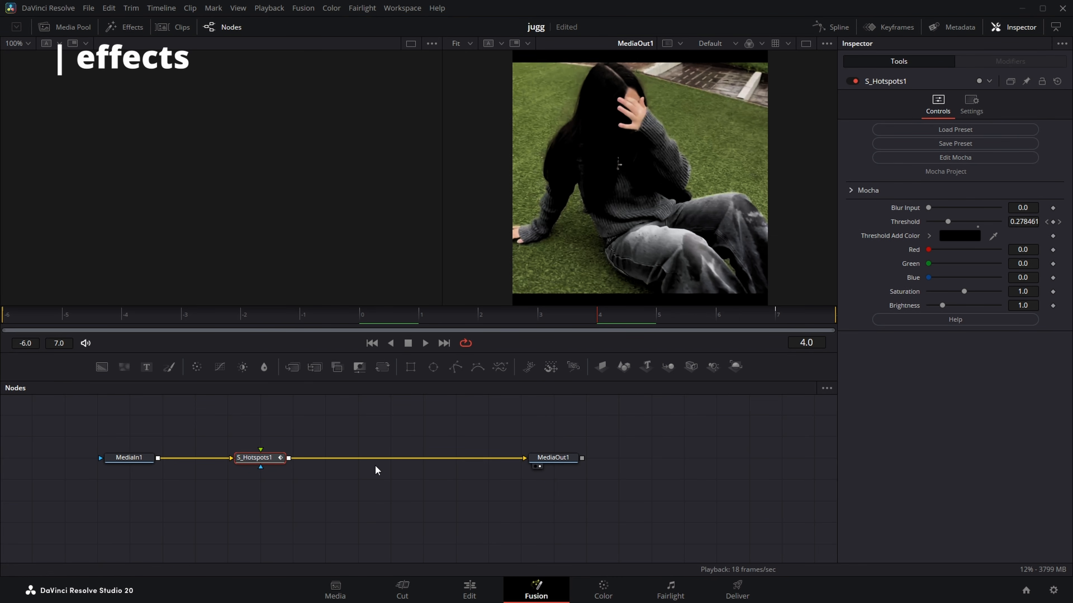
left_click(346, 489)
key("shift+space")
type("s_hotsp")
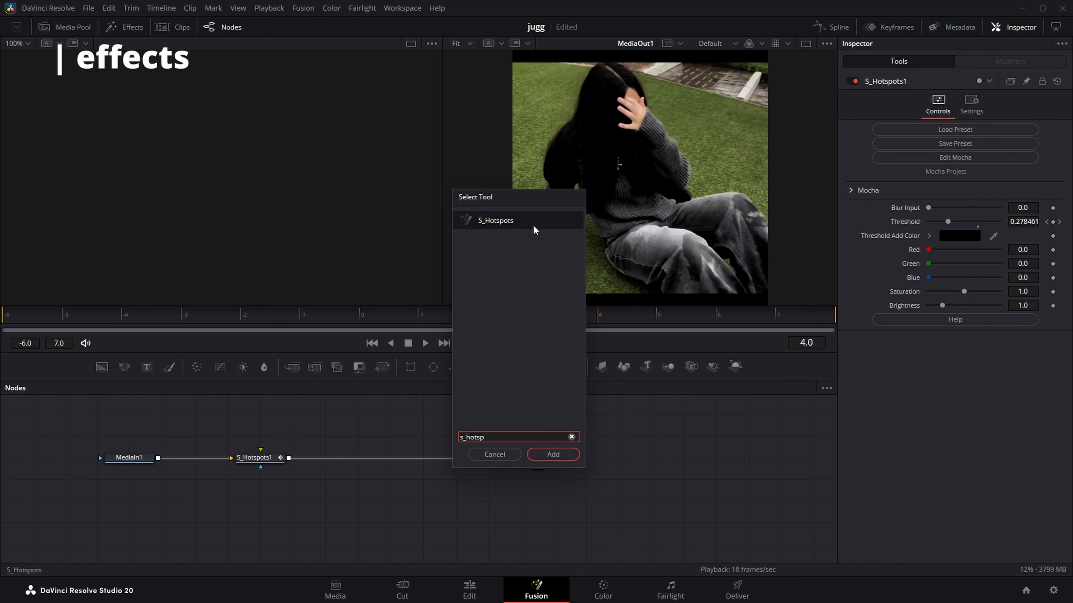
left_click(478, 457)
left_click(258, 458)
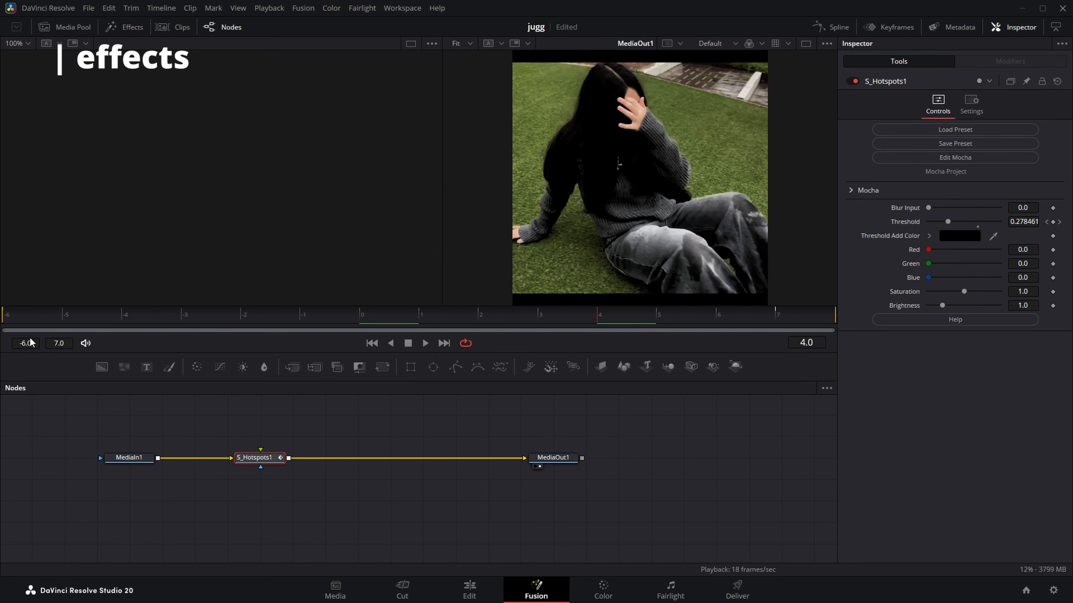
Compare the S_Hotspots1 Threshold keyframes by moving between frames -6 and 7 of the composition
left_click_drag(51, 321, 0, 331)
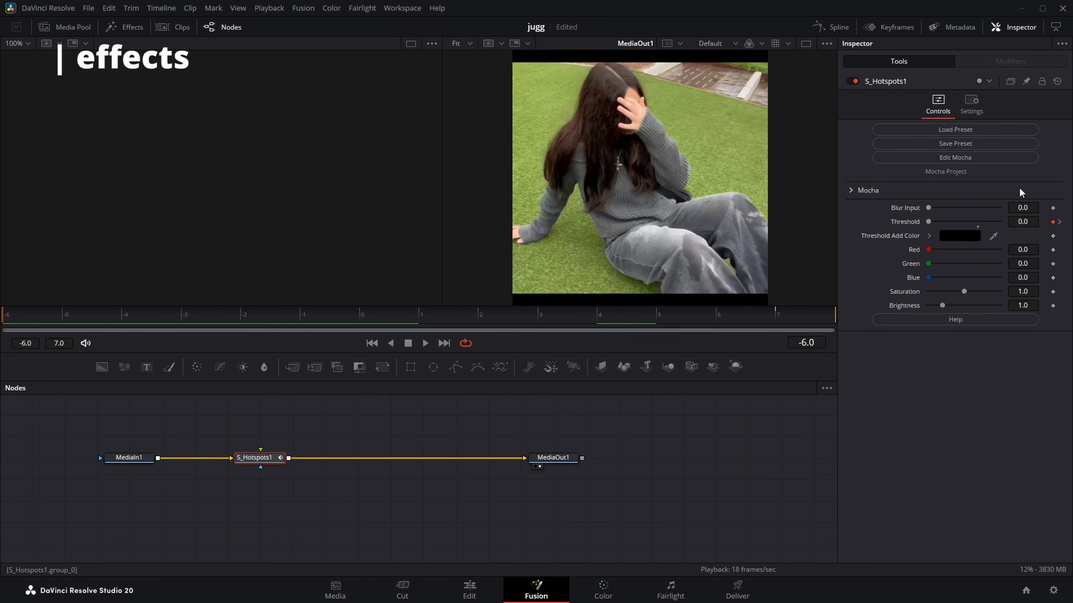
left_click(777, 314)
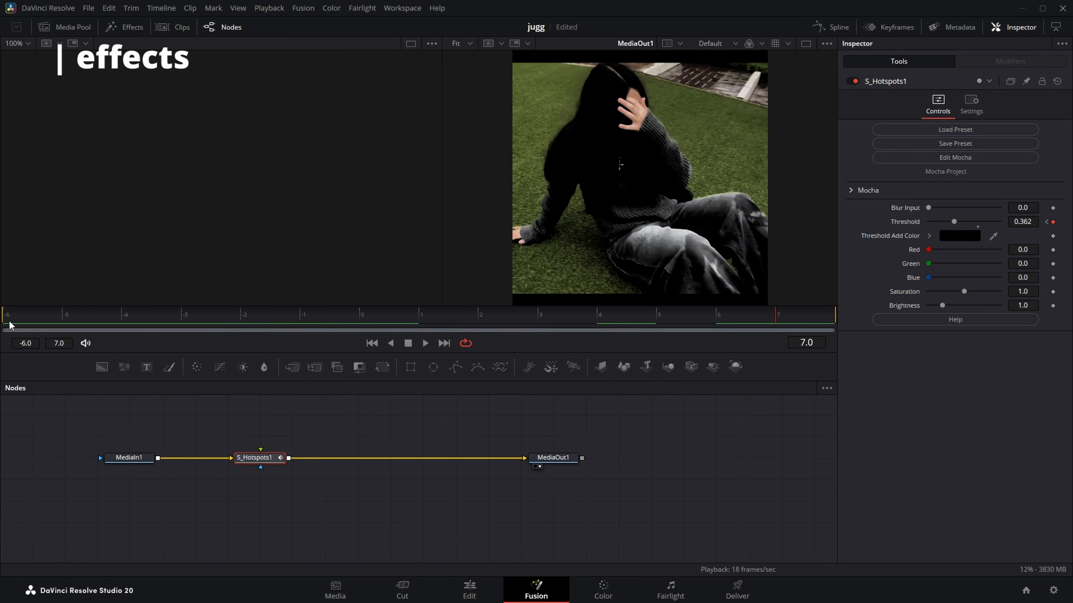
left_click(1, 331)
left_click_drag(25, 332, 777, 326)
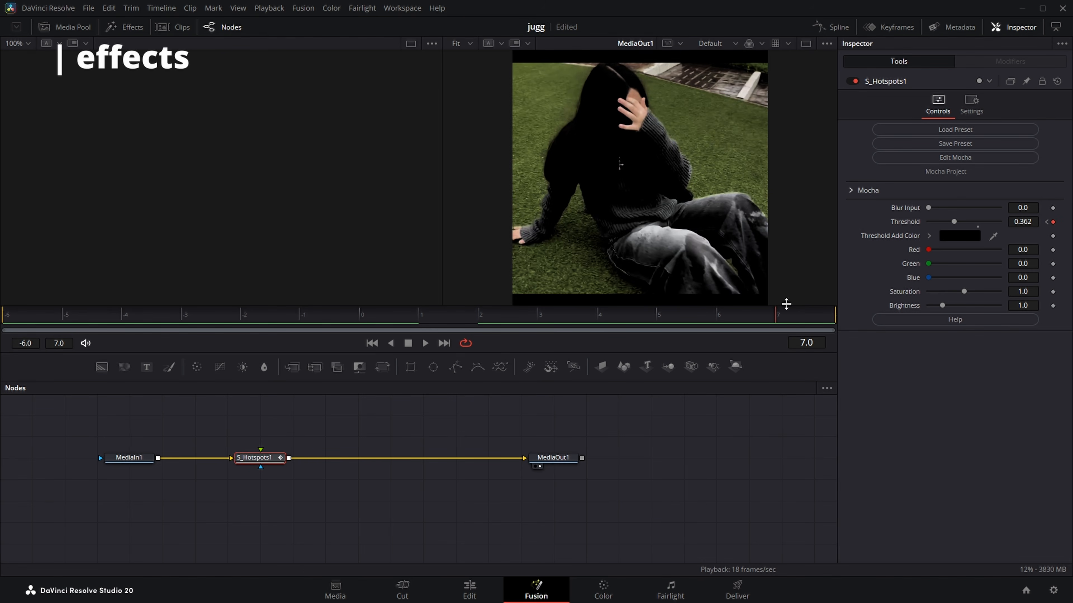
Show the S_Hotspots1 Threshold curve in the Spline editor, fit it to the view, and close the editor
left_click(824, 27)
left_click(470, 430)
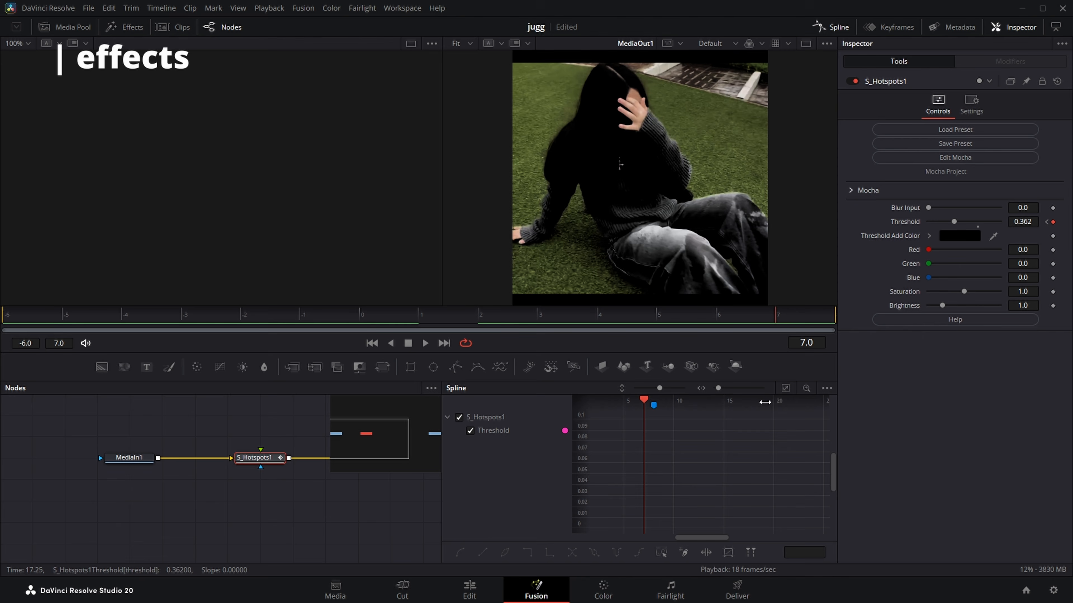
left_click(786, 388)
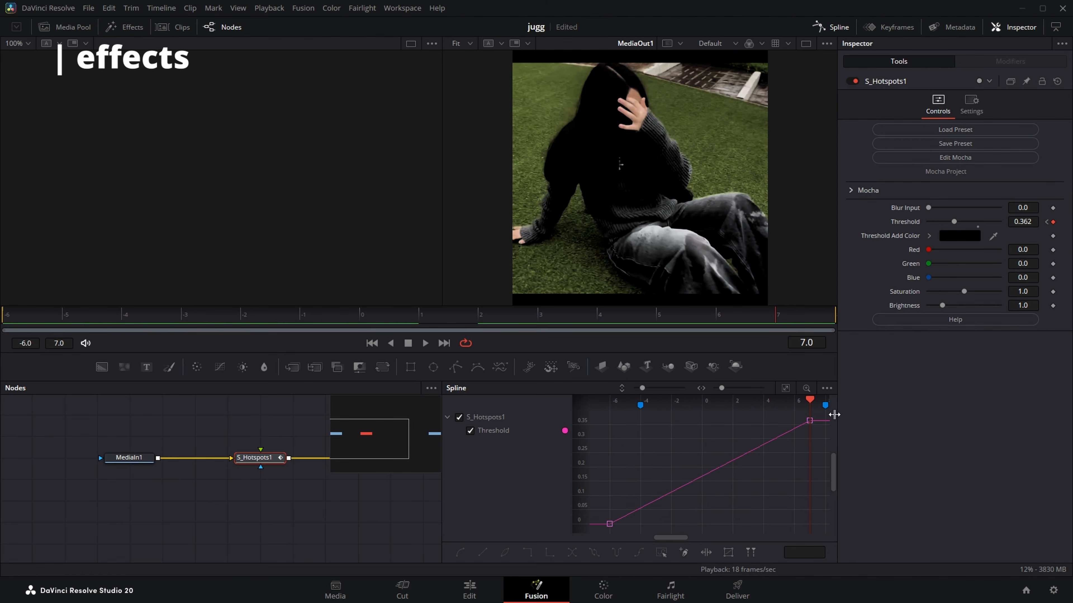
left_click(828, 26)
key("space")
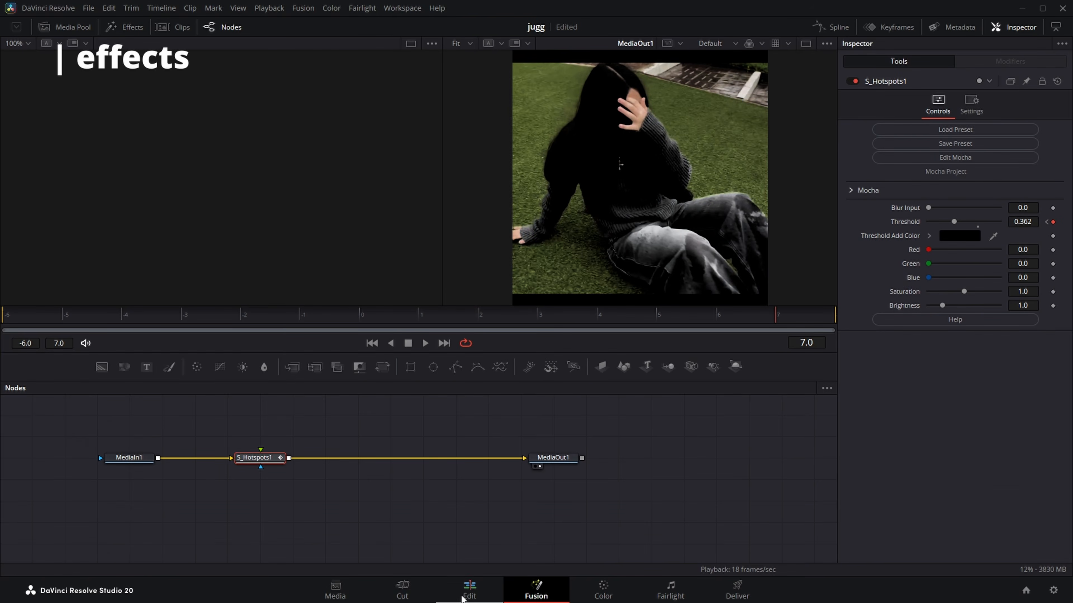
Return to the Edit page and play the edit from the start of the timeline
left_click(469, 591)
key("space")
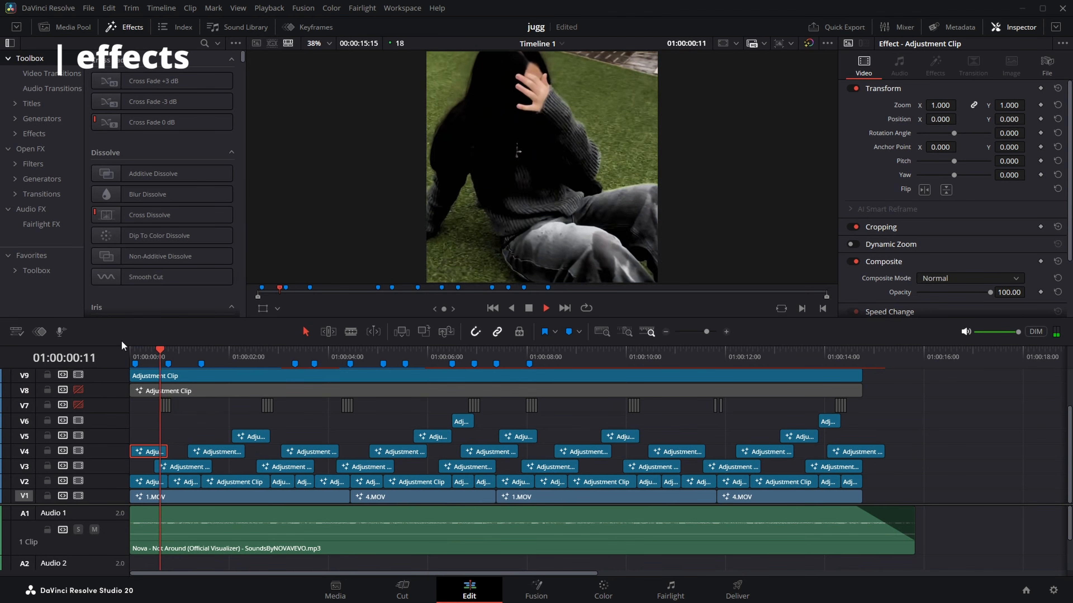
left_click_drag(175, 347, 44, 346)
key("space")
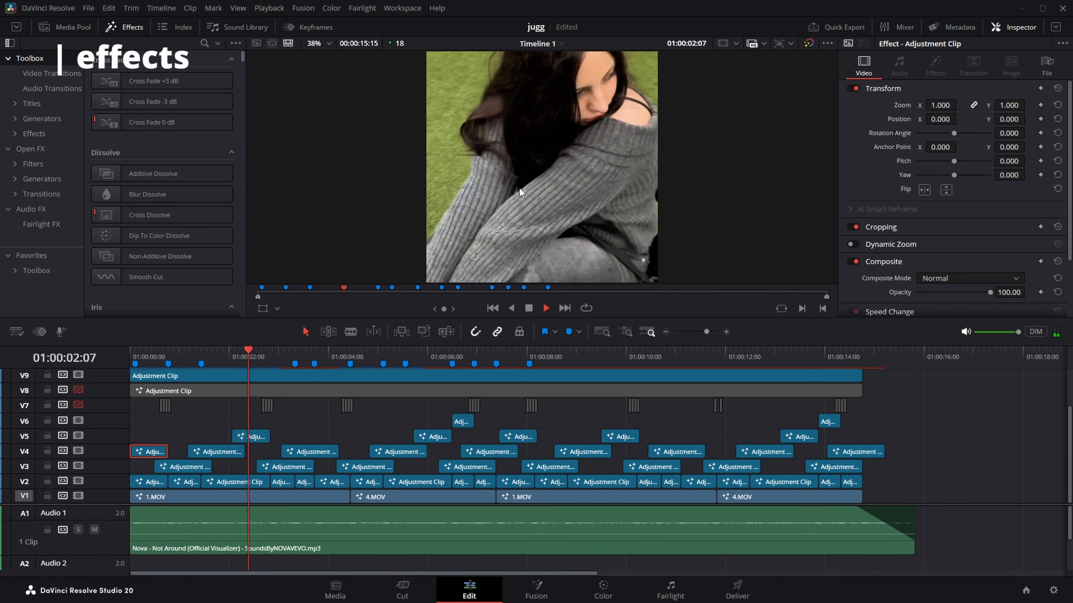
Replay the edit from about 01:00:02:00 and again from about 01:00:05:00 to review the V4 and V5 effects
key("space")
left_click(234, 357)
key("space")
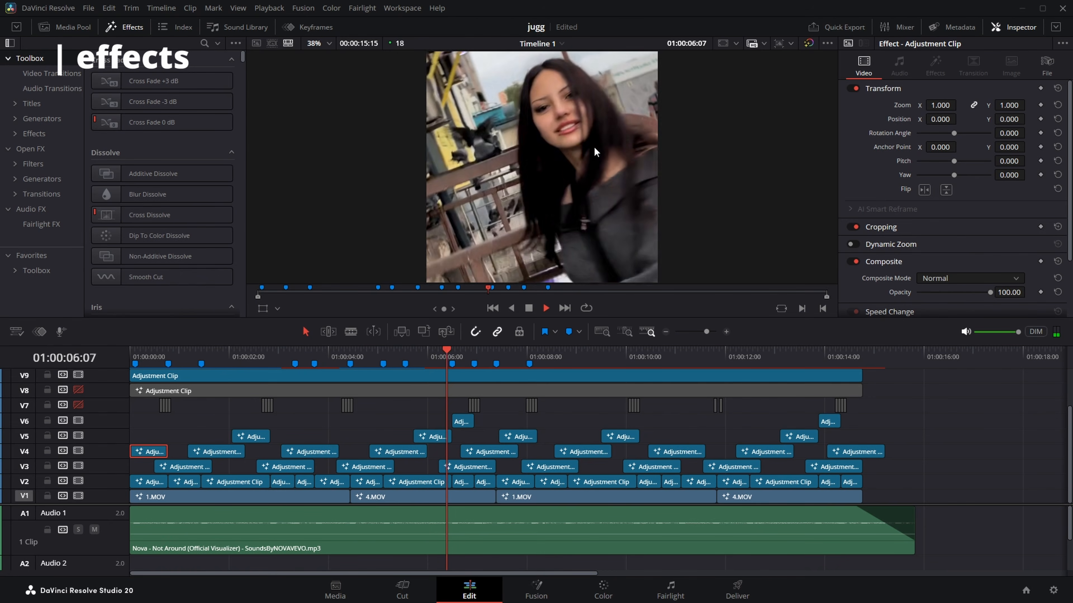
key("space")
left_click(394, 359)
key("space")
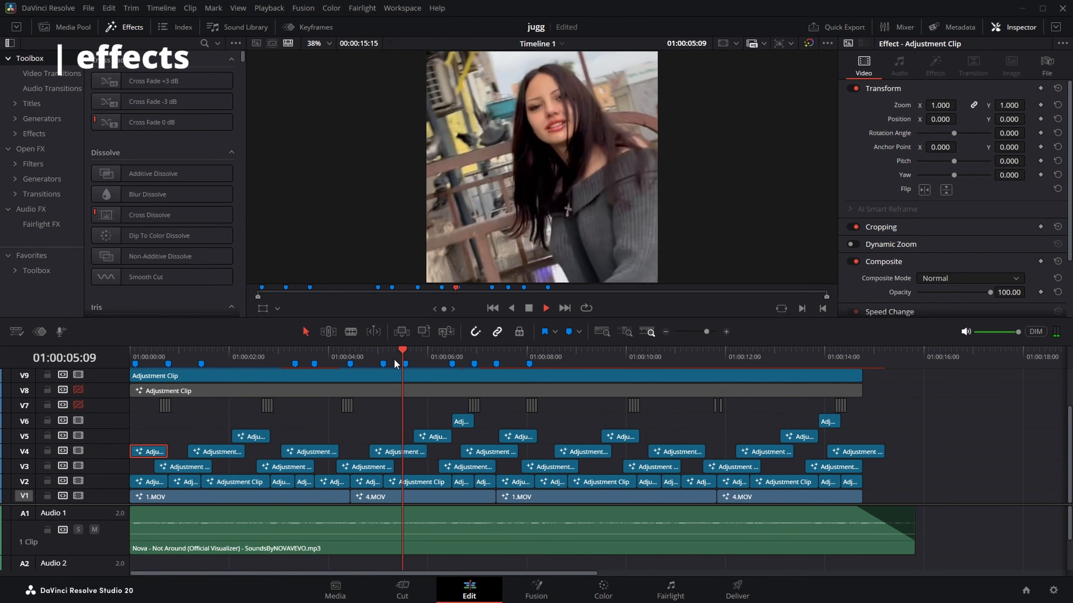
Paste the adjustment clip on V5 at 01:00:05:13
left_click(414, 359)
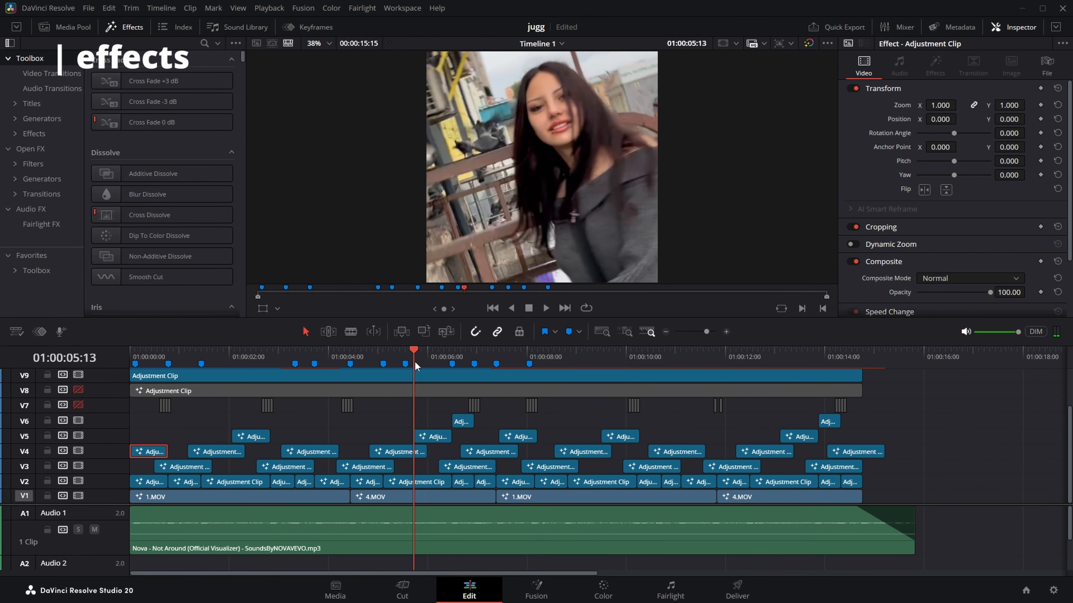
left_click(429, 438)
key("ctrl+v")
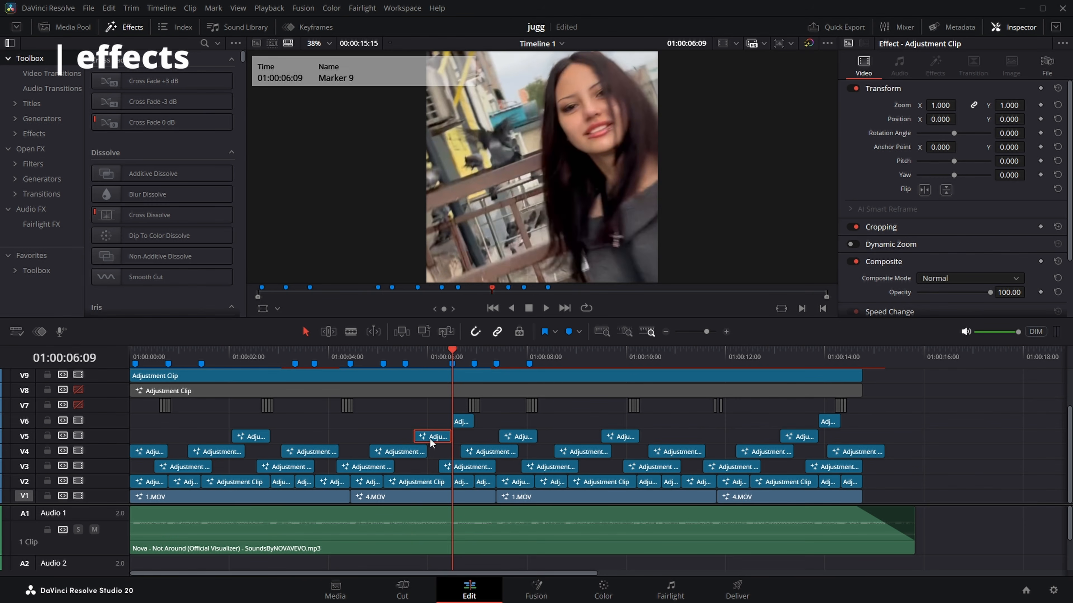
Replay the section from 01:00:05:13, park the playhead at 01:00:06:04, and save the project
left_click(426, 406)
left_click(413, 359)
key("space")
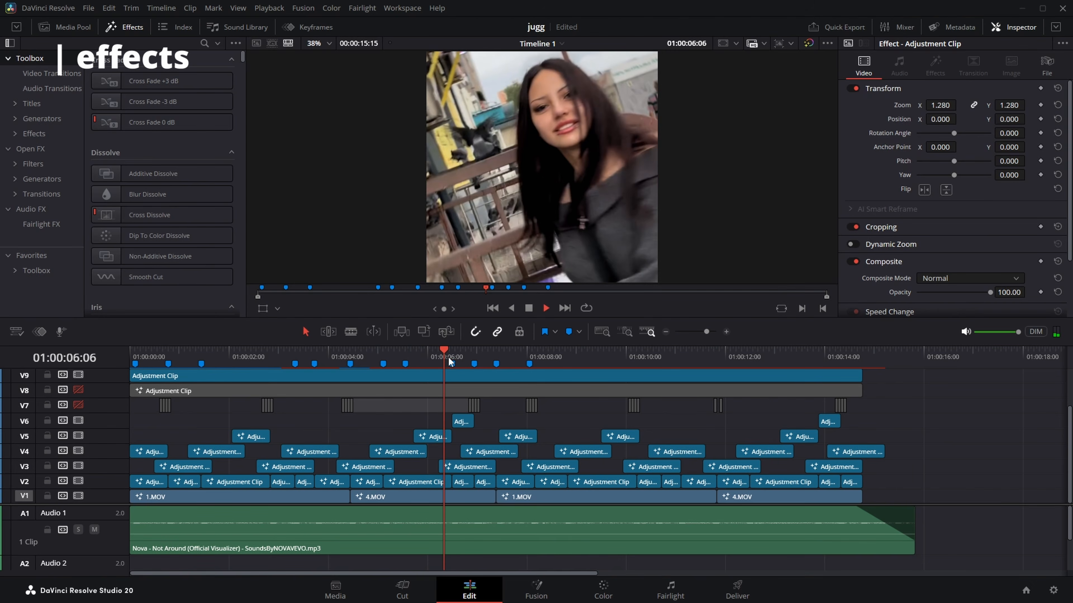
left_click(439, 357)
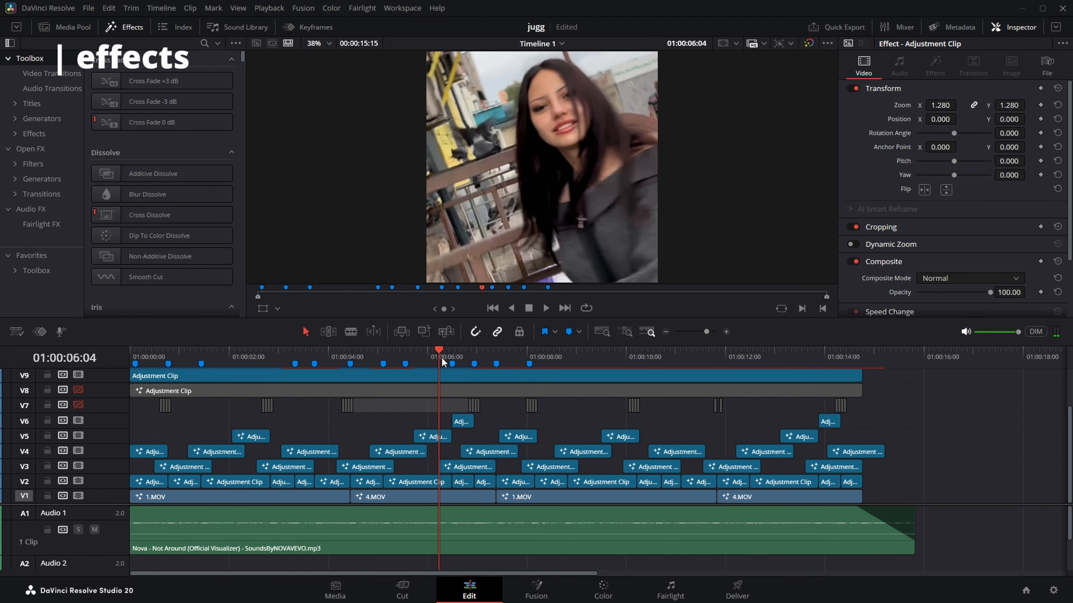
key("ctrl+s")
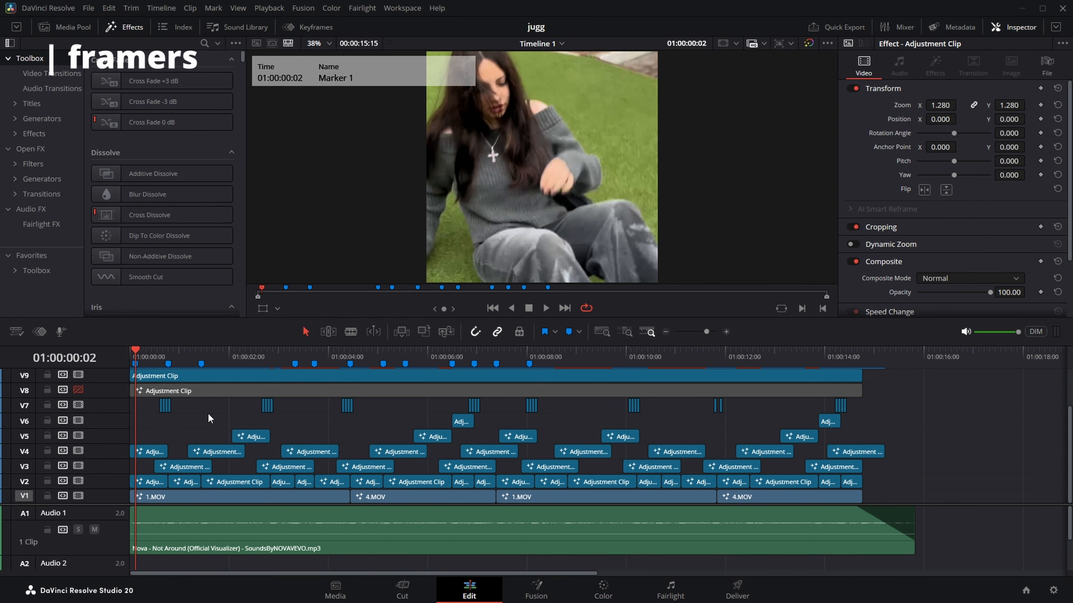
Play the edit from near the timeline start and again from 01:00:03:13 to review the short V7 framer clips
key("space")
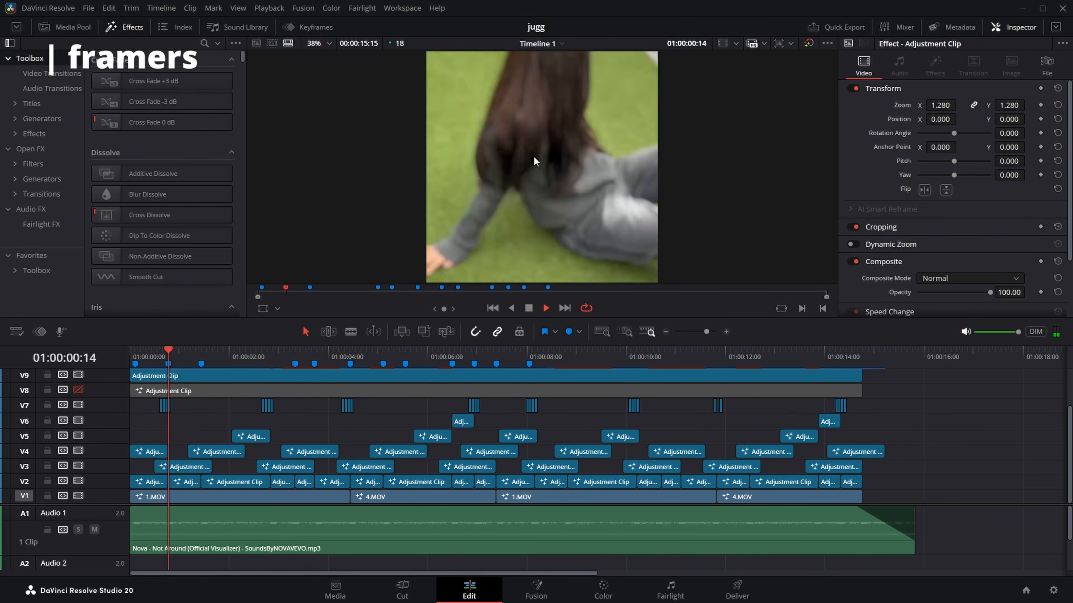
left_click(157, 349)
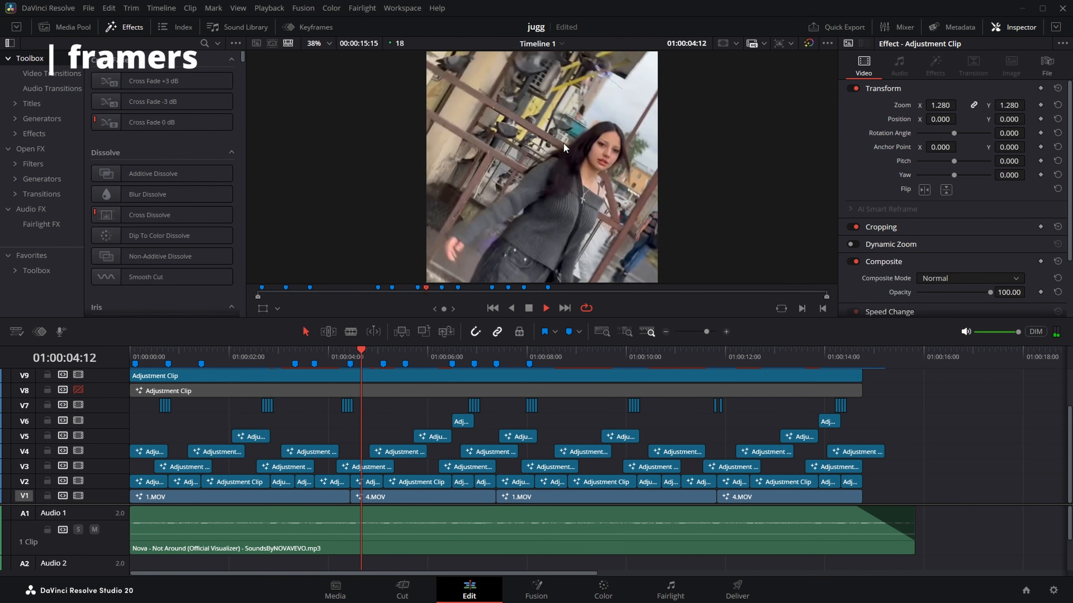
left_click_drag(338, 357, 311, 369)
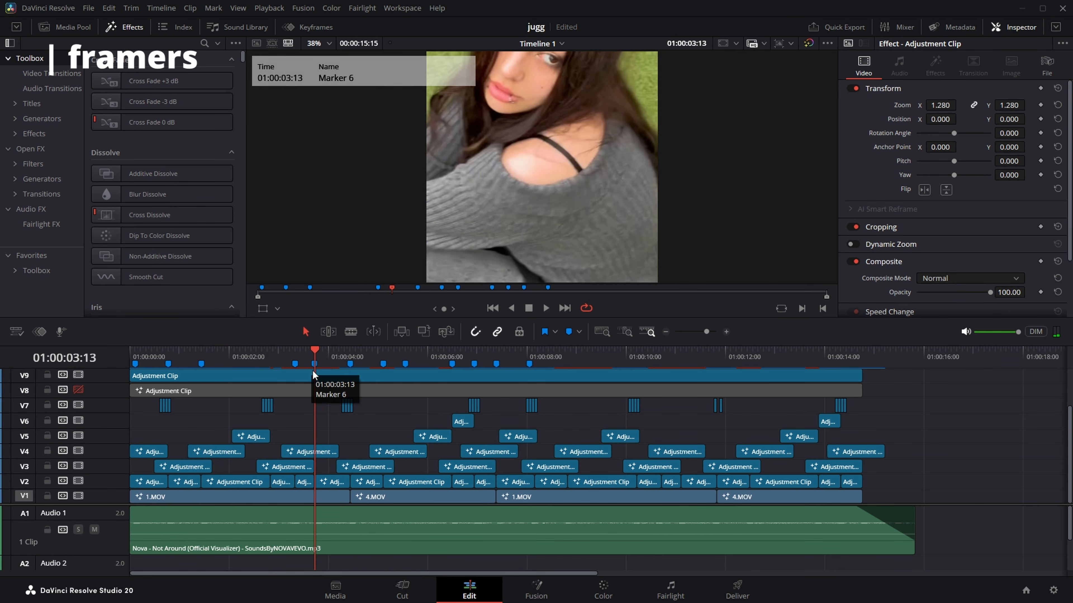
key("space")
key("space")
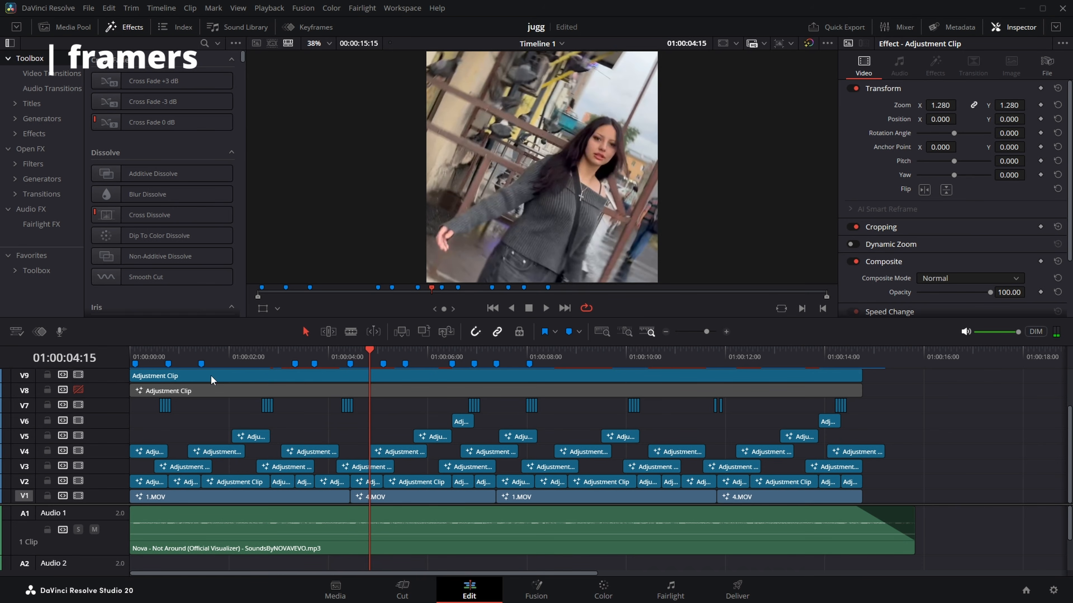
Open the first V7 framer clip at 01:00:00:11 in Fusion, examine its ColorCorrector1 settings, and return to the Edit page
left_click_drag(170, 356, 146, 361)
scroll(270, 430, "up", 4)
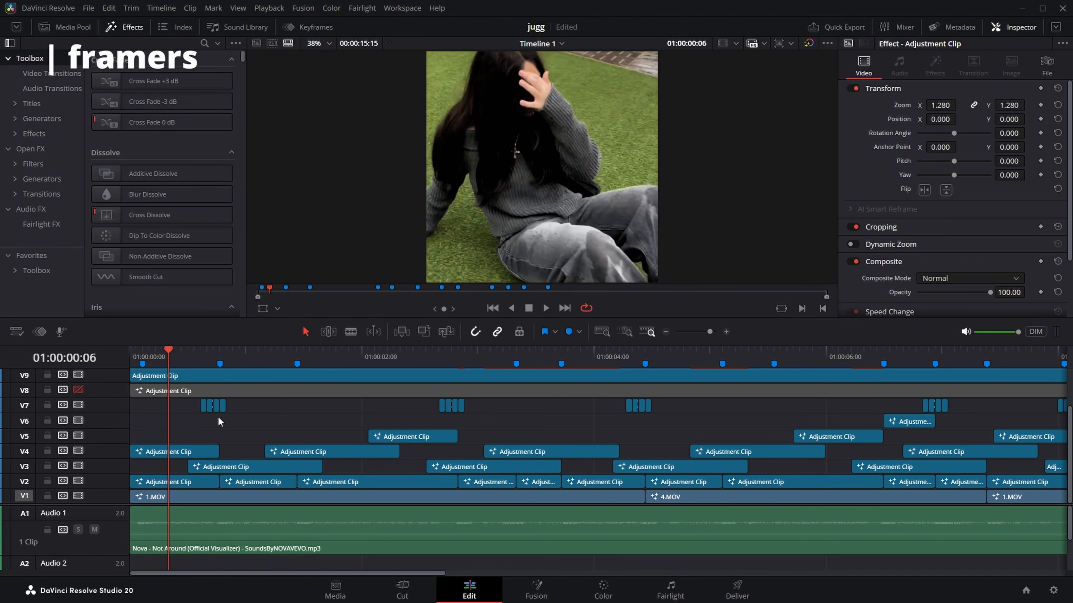
left_click(198, 361)
left_click_drag(196, 354, 203, 366)
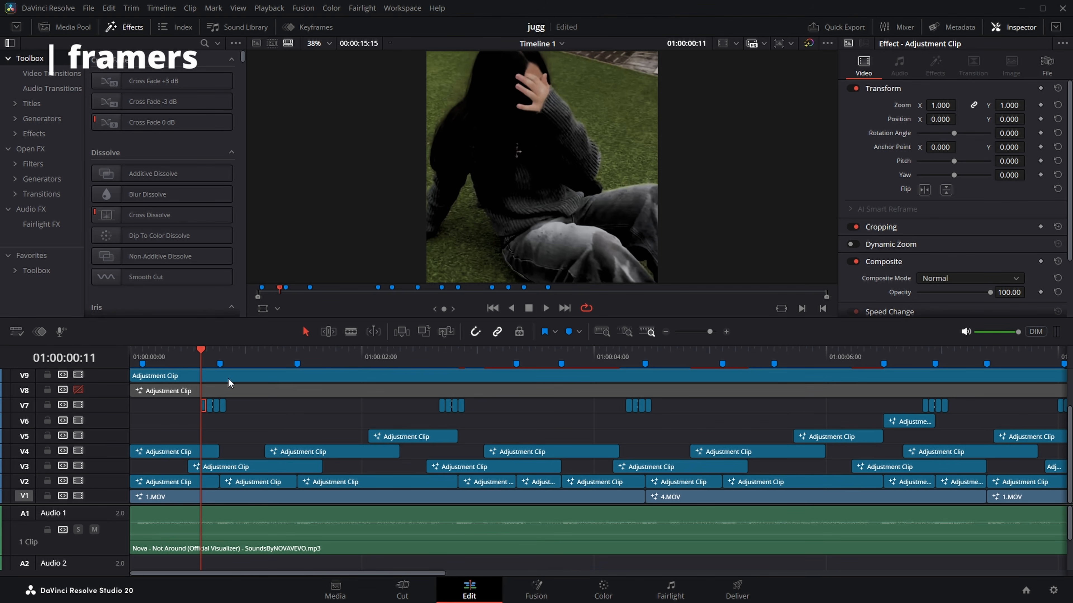
right_click(202, 405)
left_click(254, 334)
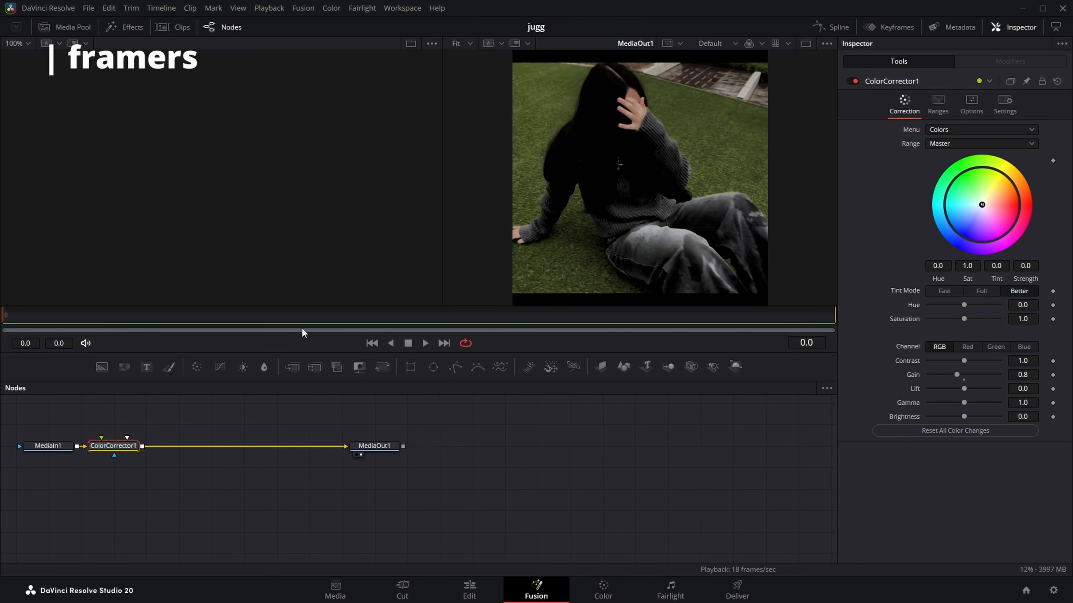
left_click(486, 590)
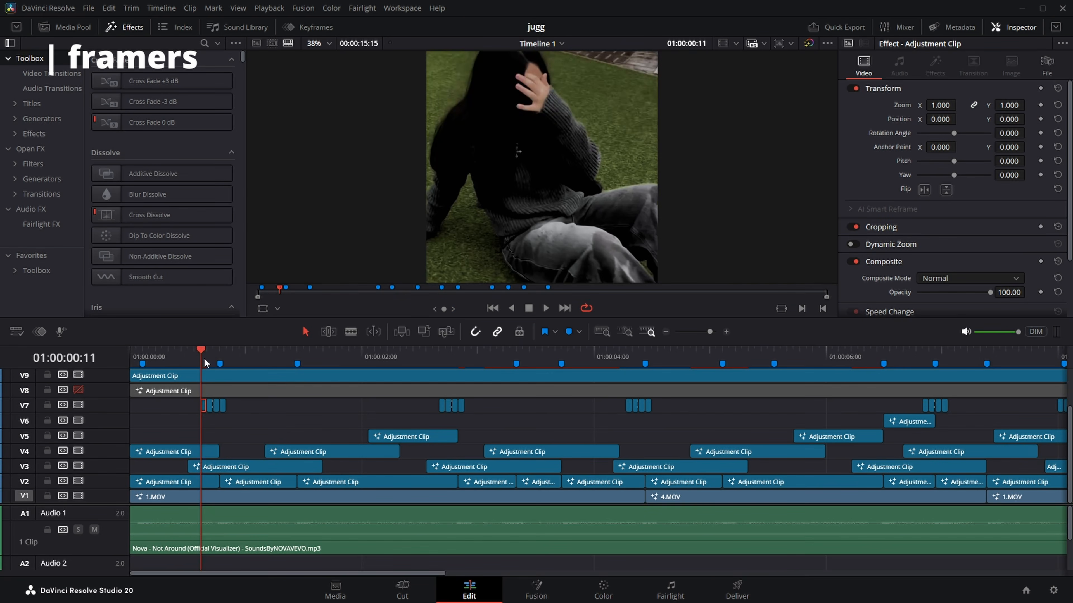
Open the second V7 framer clip in Fusion, examine its BrightnessContrast1 settings, and return to the Edit page
left_click(207, 354)
right_click(211, 403)
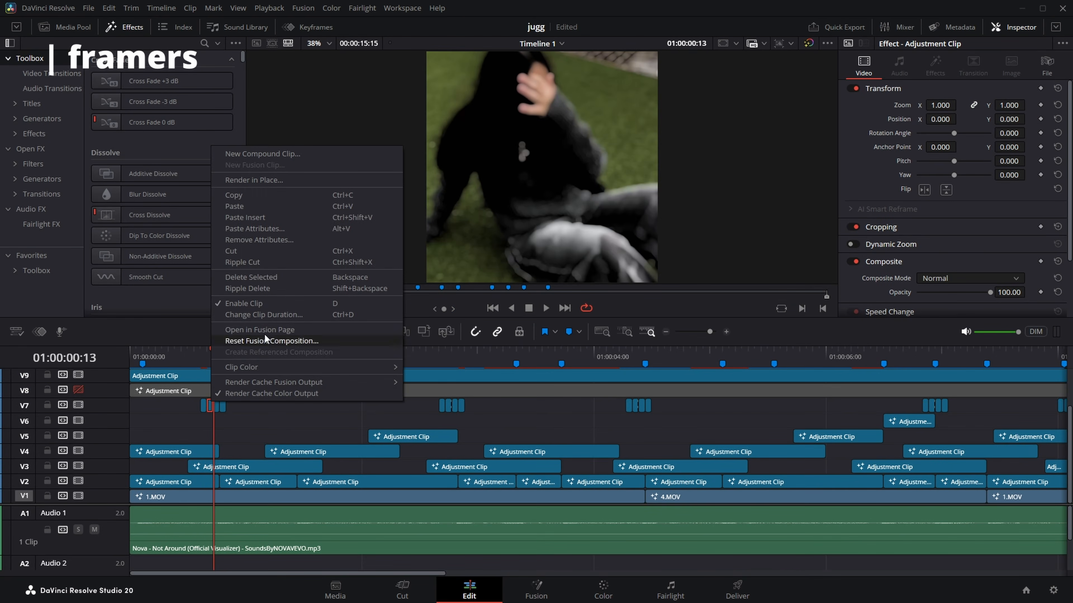
left_click(265, 338)
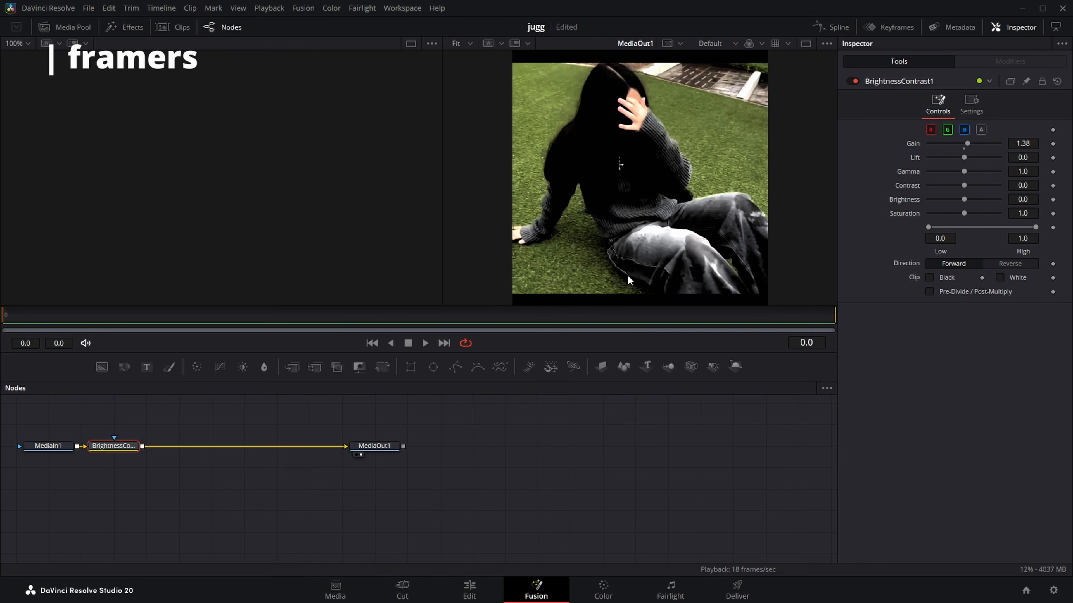
left_click(489, 586)
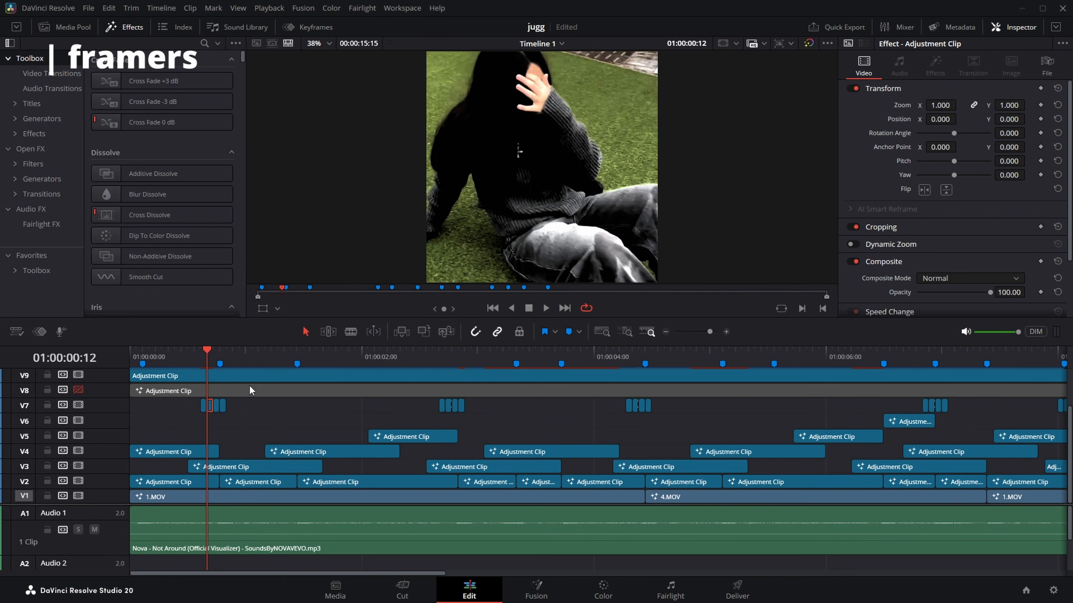
Open the third V7 framer clip in Fusion, examine its DefocusGamma node settings, and return to the Edit page
right_click(216, 406)
left_click(251, 332)
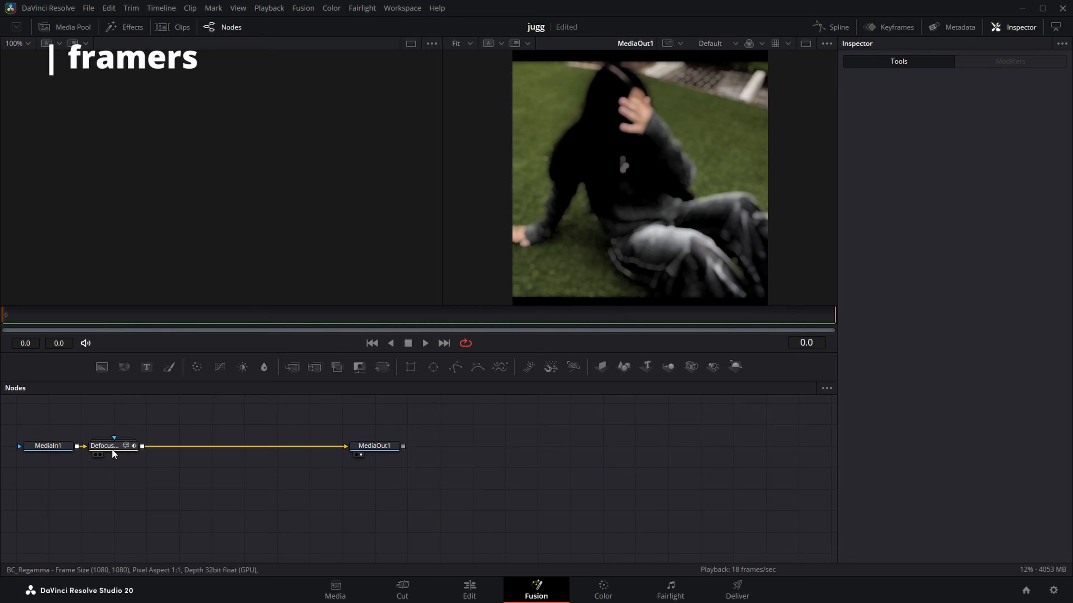
left_click(114, 454)
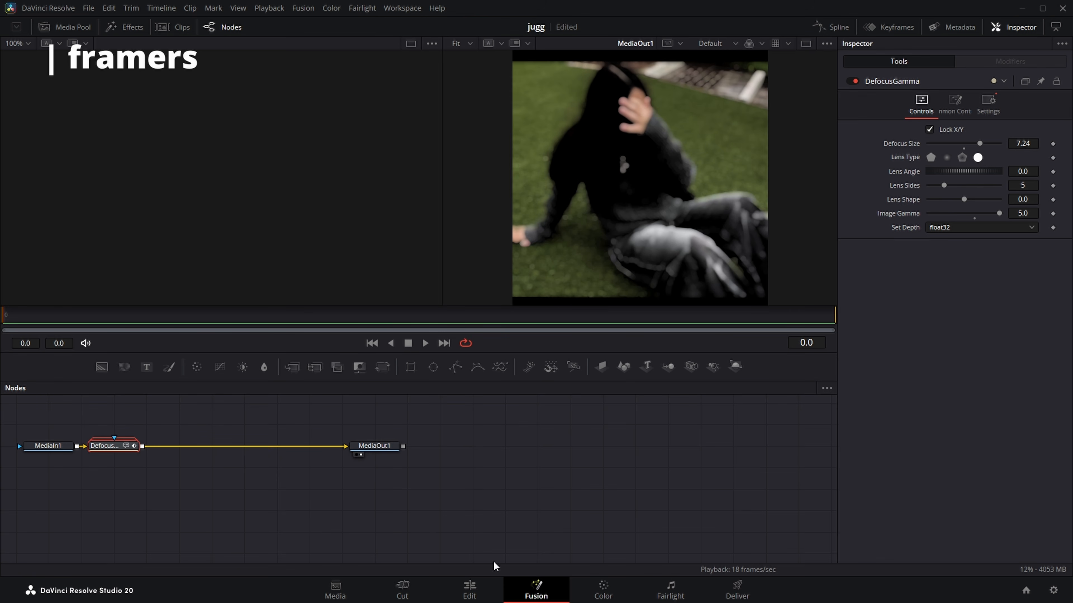
left_click(469, 589)
Open the fourth clip of the first V7 framer group in Fusion, inspect its DefocusGamma node, and return to the Edit page
right_click(223, 405)
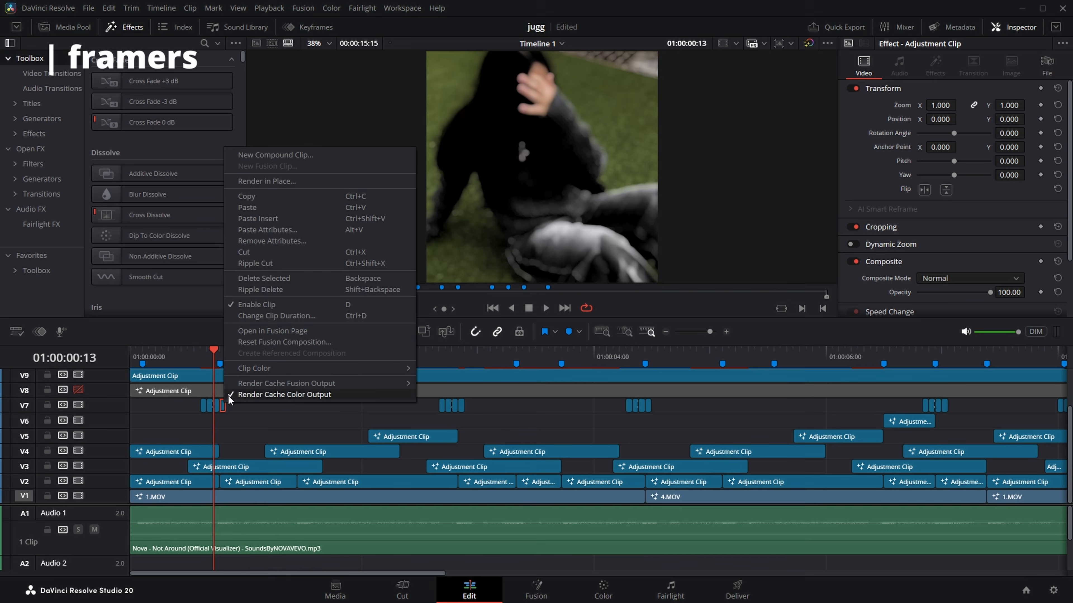
left_click(306, 334)
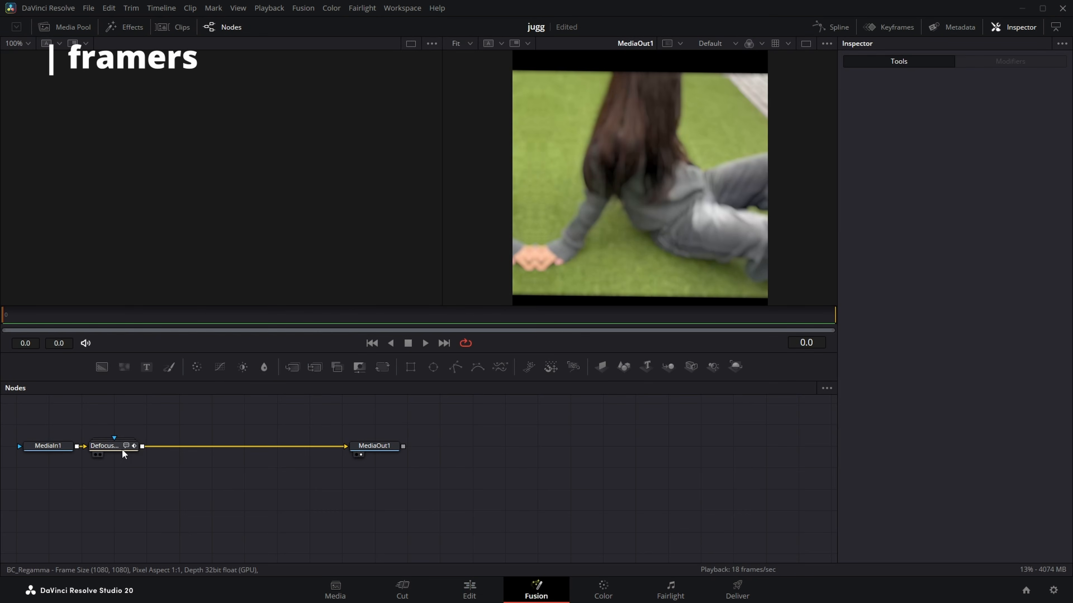
left_click(121, 448)
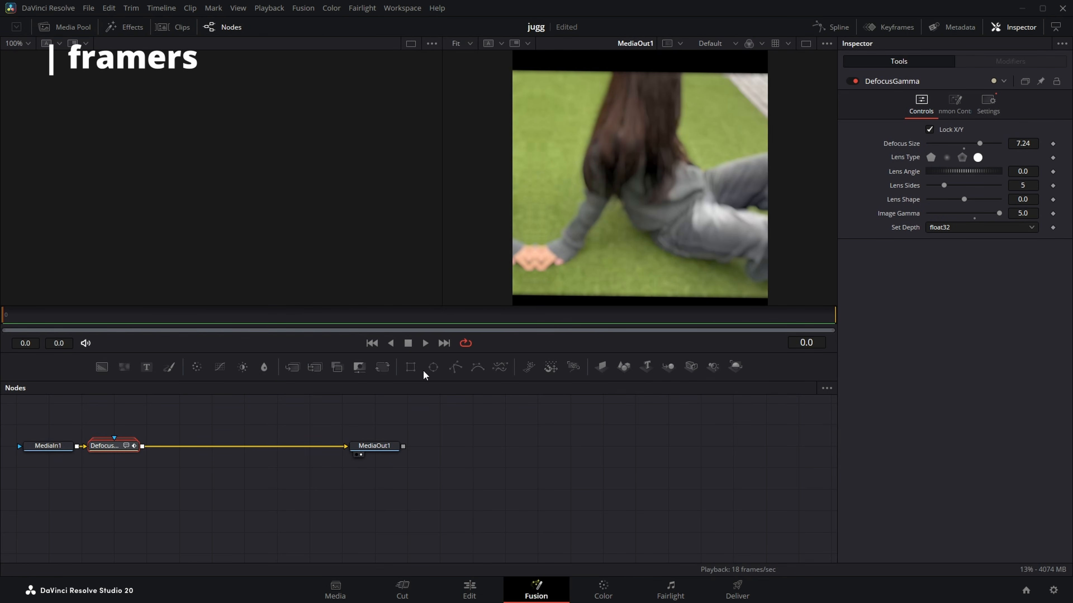
left_click(469, 589)
Play the edit from 01:00:00:09 and replay from about 01:00:06:09 to review the V7 framer groups
left_click(187, 357)
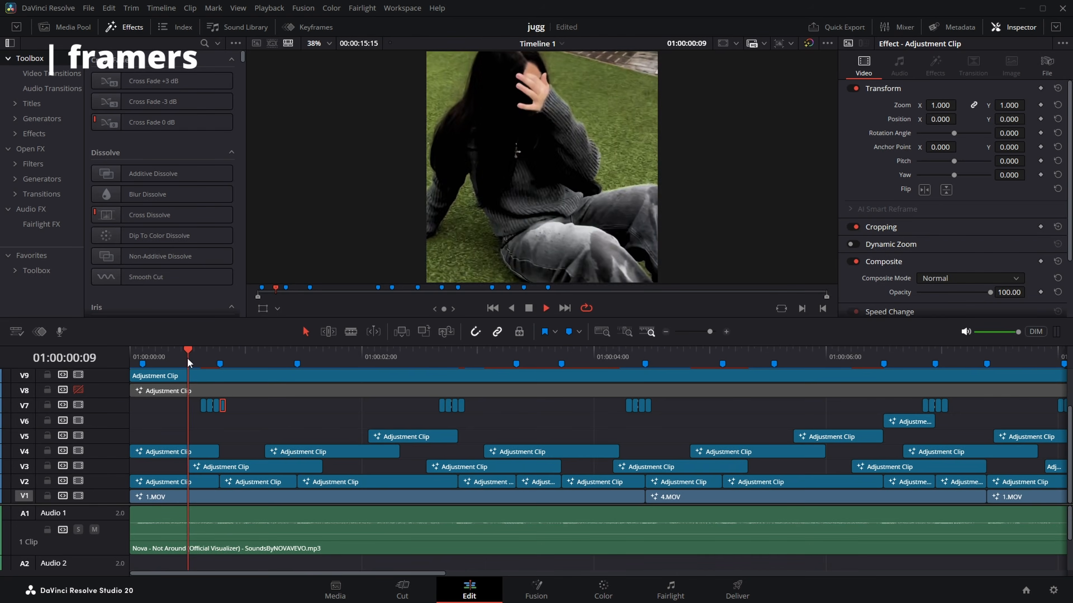
key("space")
scroll(446, 409, "down", 2)
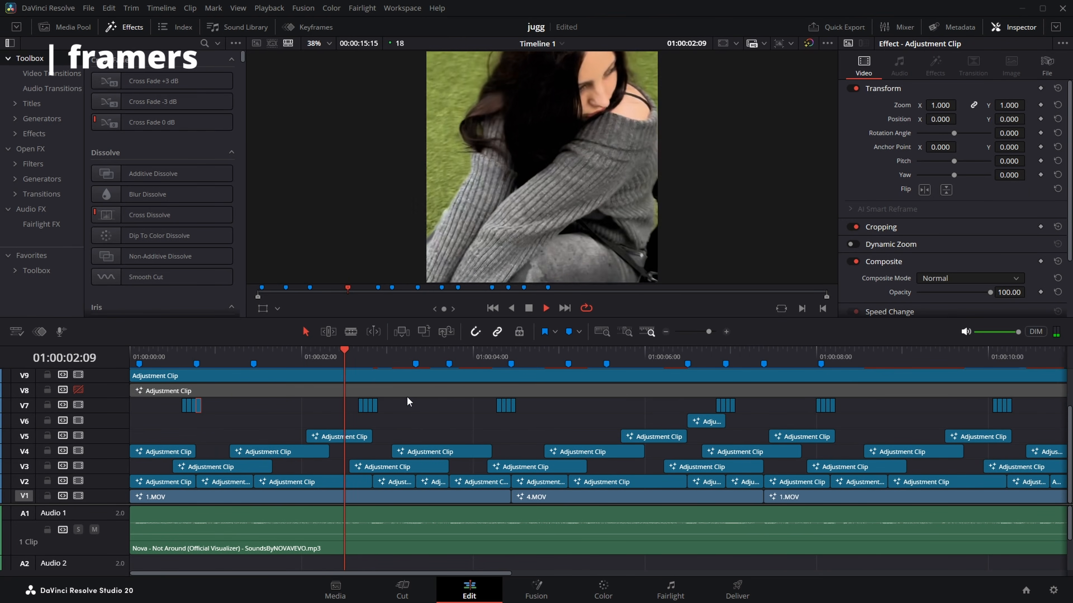
scroll(424, 388, "down", 2)
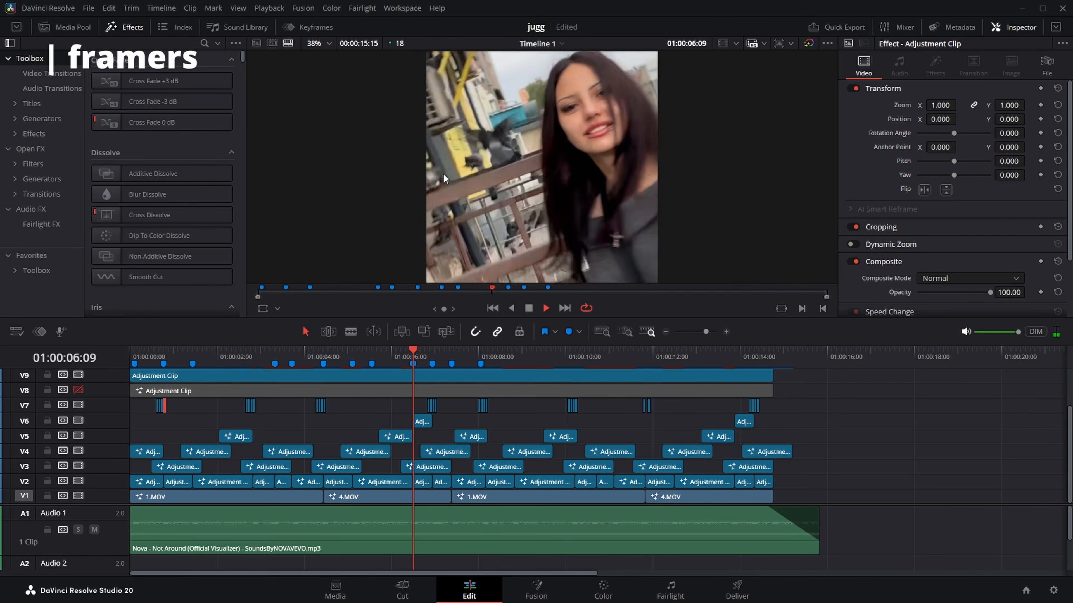
key("space")
left_click_drag(422, 357, 414, 352)
key("space")
key("space")
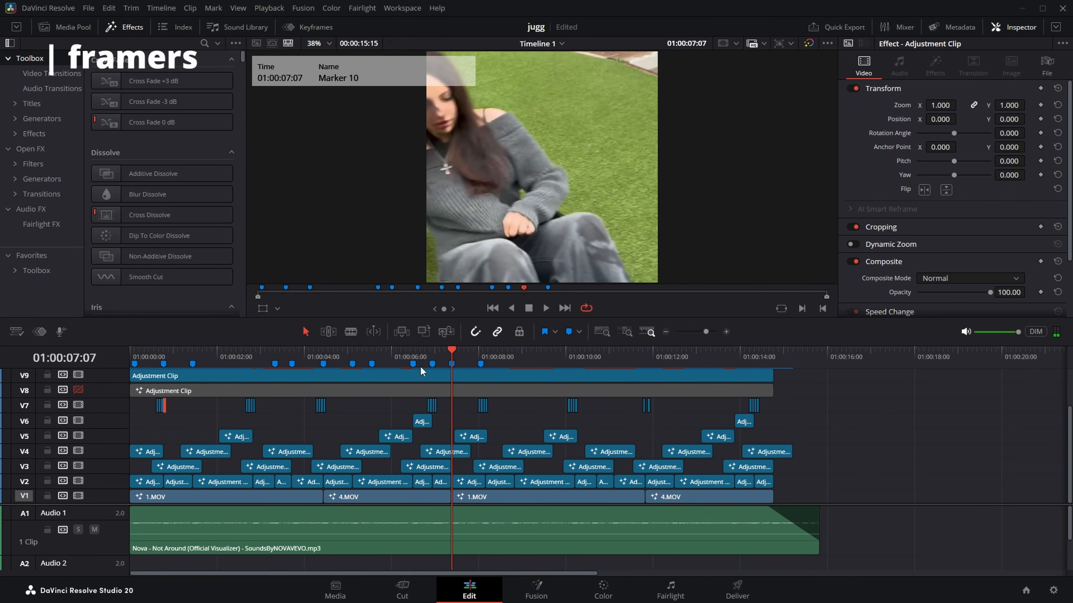
Play the edit from 01:00:06:12 to the end, and start playback again from shortly after the two-second mark
left_click(422, 356)
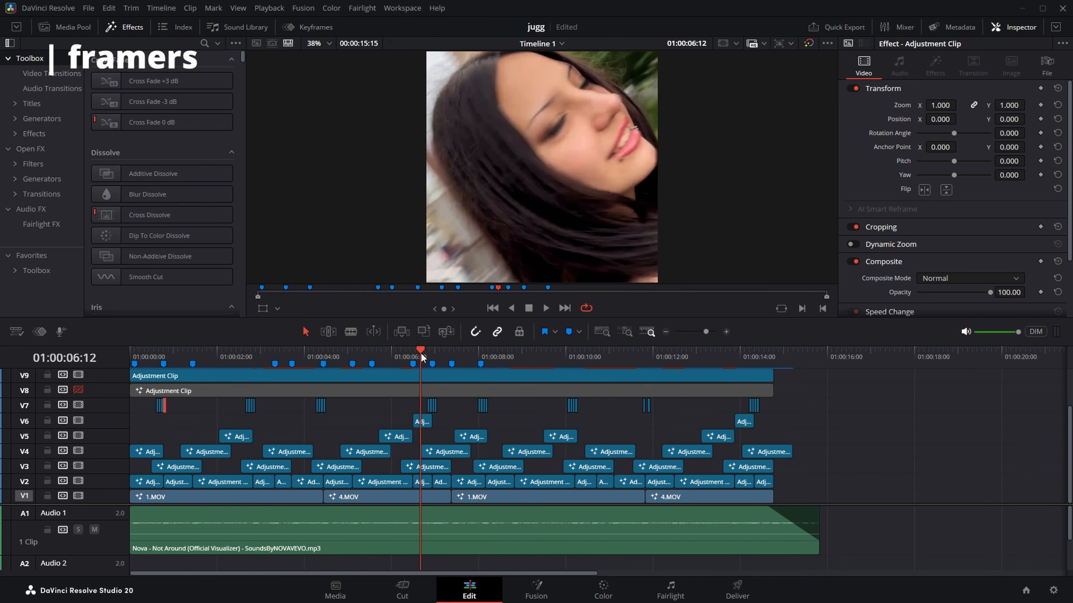
key("space")
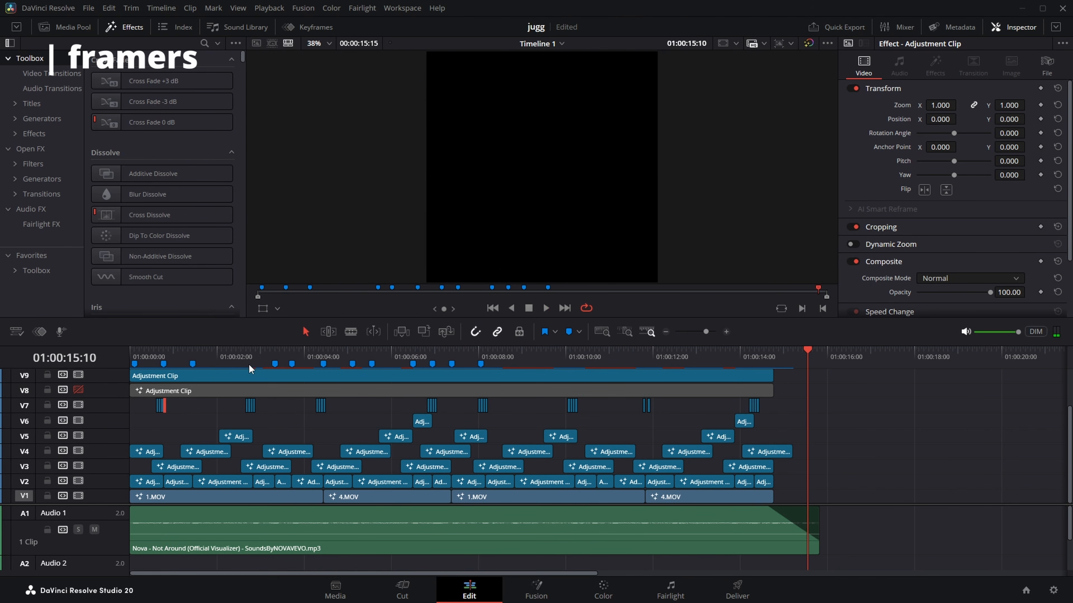
left_click(239, 357)
key("space")
Play the opening from the timeline start and replay it from 01:00:00:06 to review the first V7 framers
left_click_drag(203, 357, 129, 359)
left_click(170, 420)
key("space")
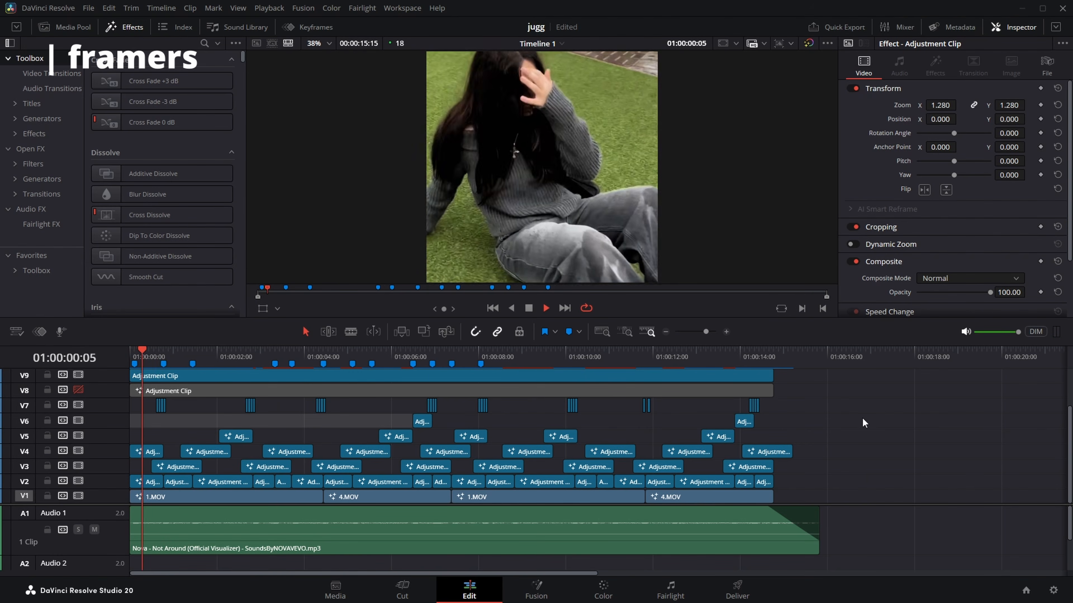
left_click(864, 422)
key("space")
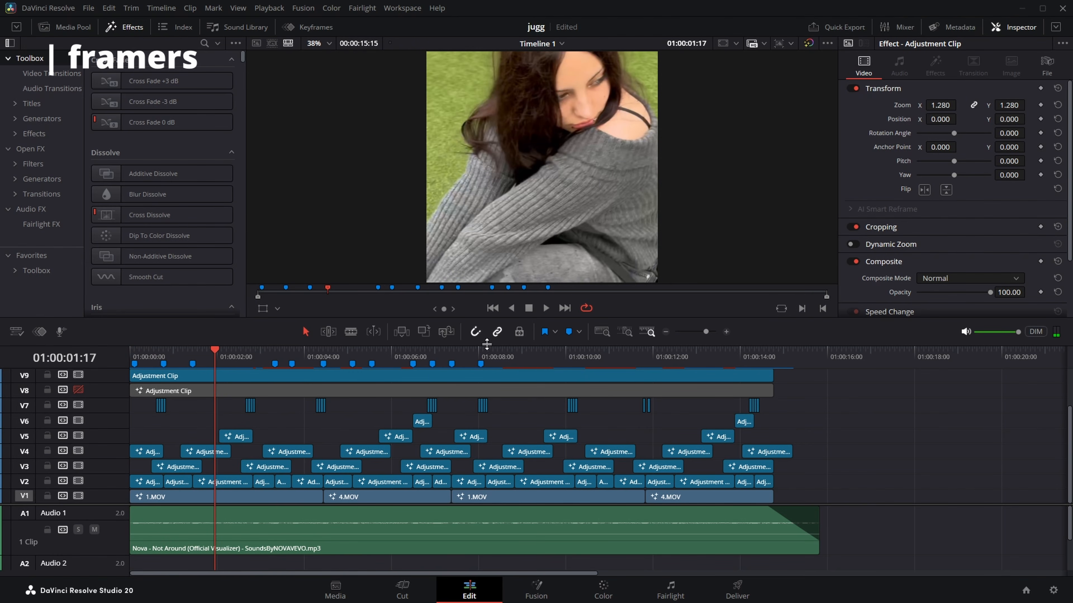
scroll(455, 432, "up", 2)
scroll(456, 436, "down", 2)
left_click_drag(193, 357, 145, 357)
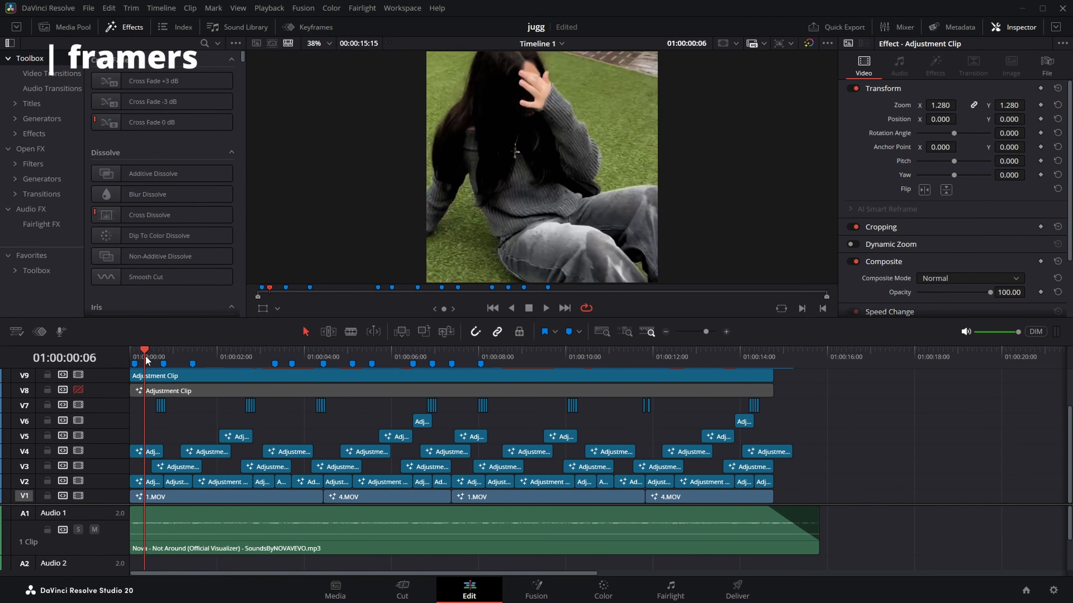
key("space")
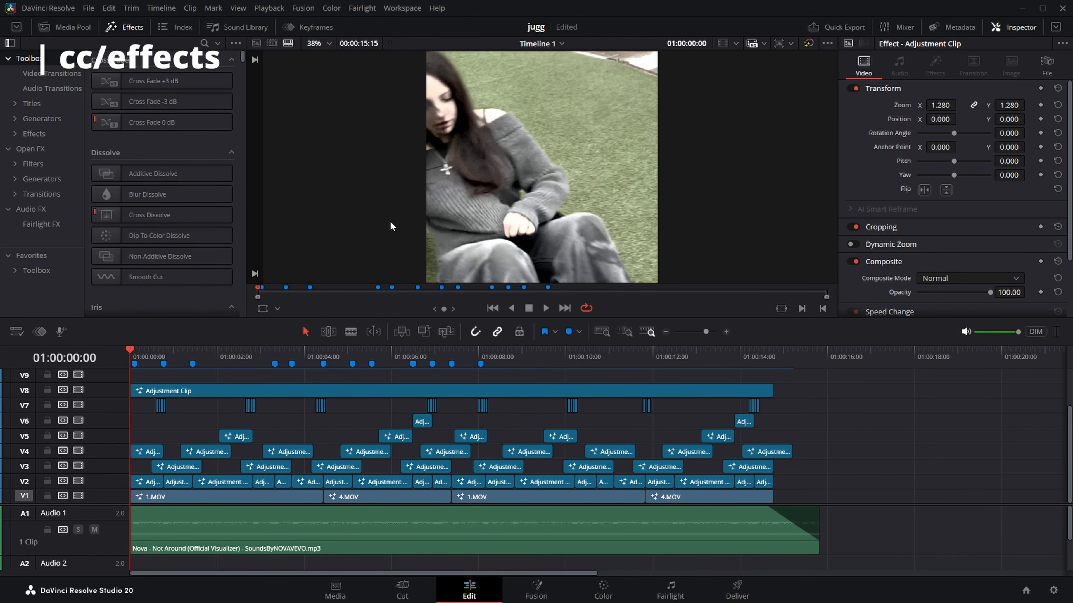
Play the edit in stretches from the timeline start to 01:00:12:04 to review the look of the V8 adjustment clip
key("space")
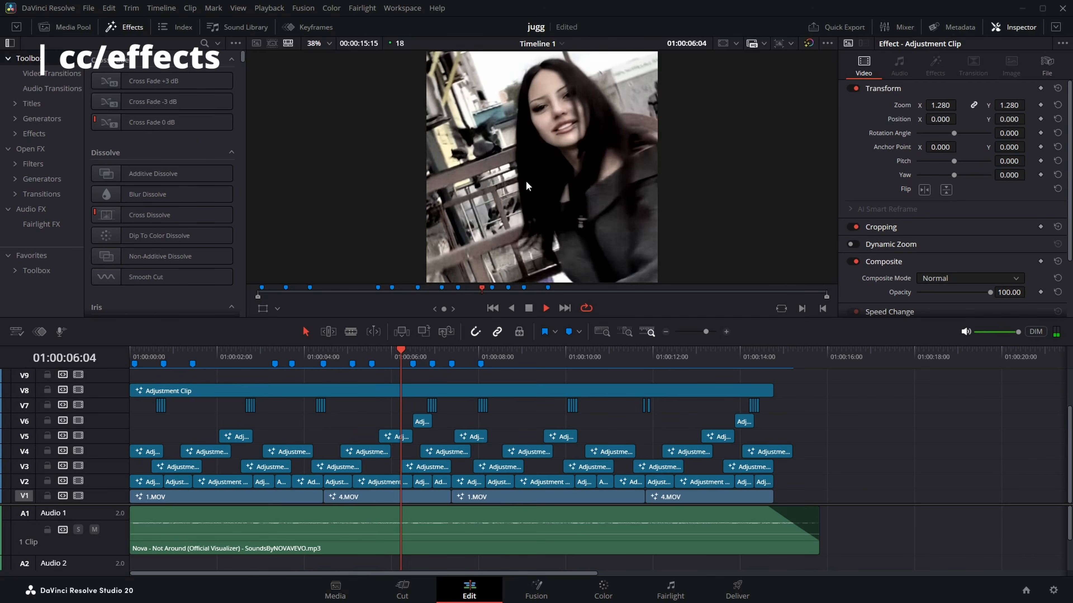
key("space")
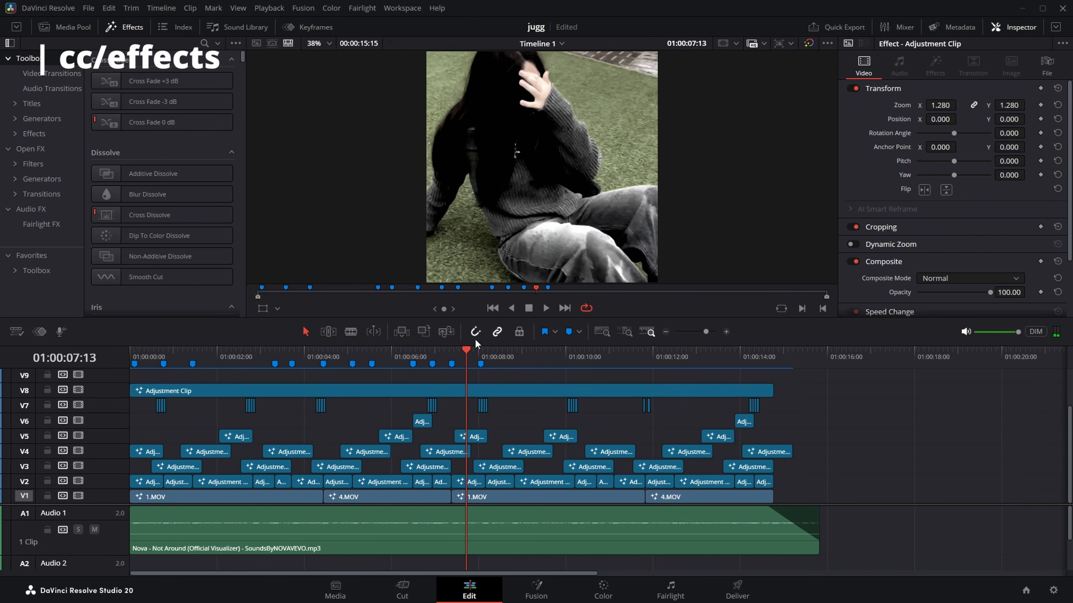
key("space")
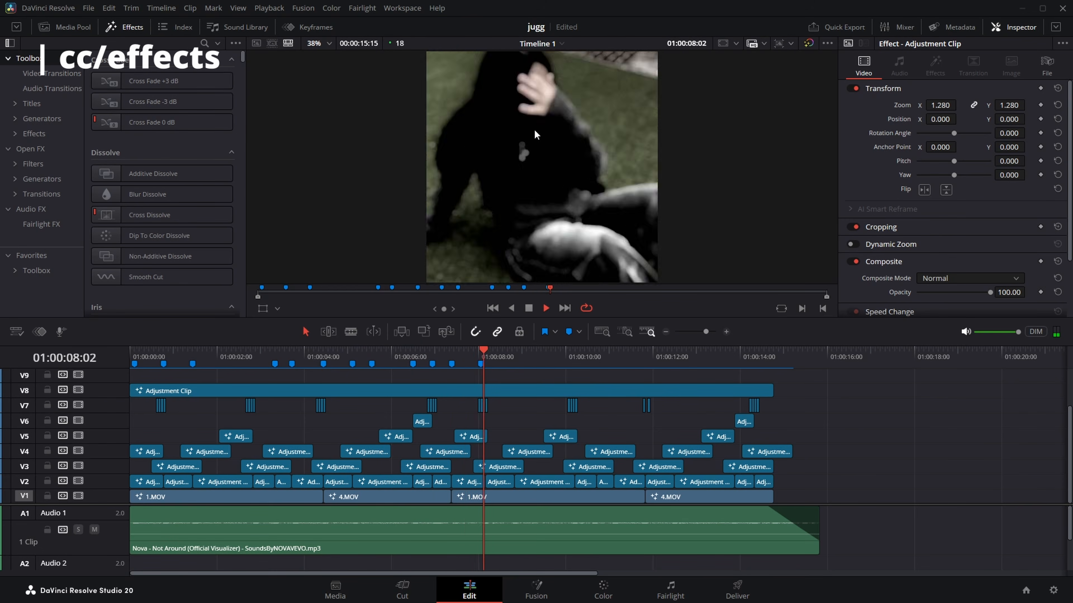
key("space")
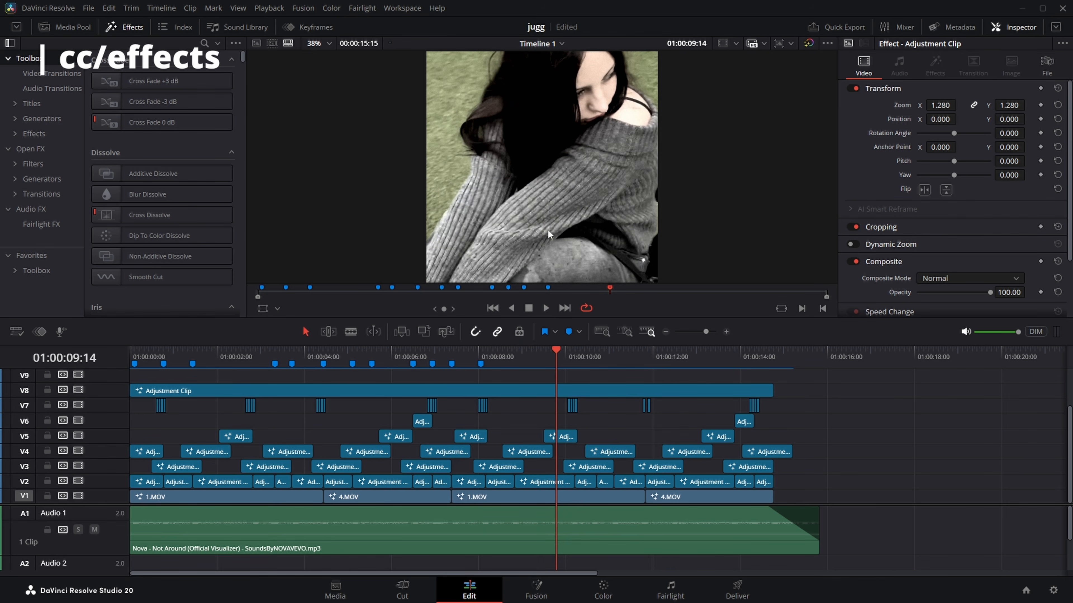
mouse_move(535, 317)
left_mouse_down()
mouse_move(536, 458)
mouse_move(533, 273)
mouse_move(530, 324)
left_mouse_up()
key("space")
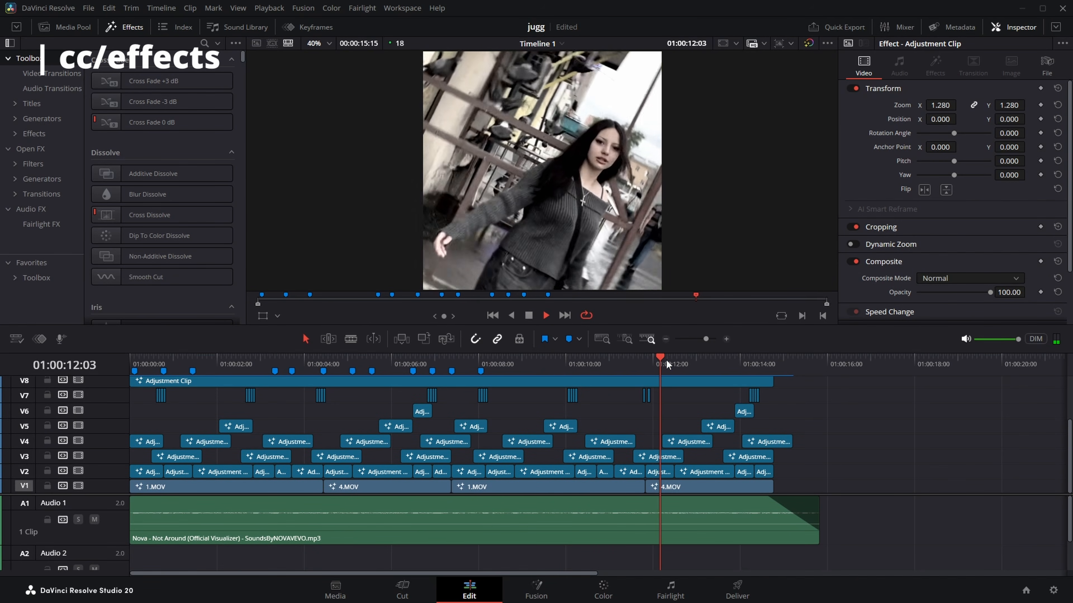
key("space")
Open the V8 adjustment clip in Fusion and examine the ColorCorrector1, Grain1 and FlickerAddition1 settings
right_click(667, 380)
right_click(634, 388)
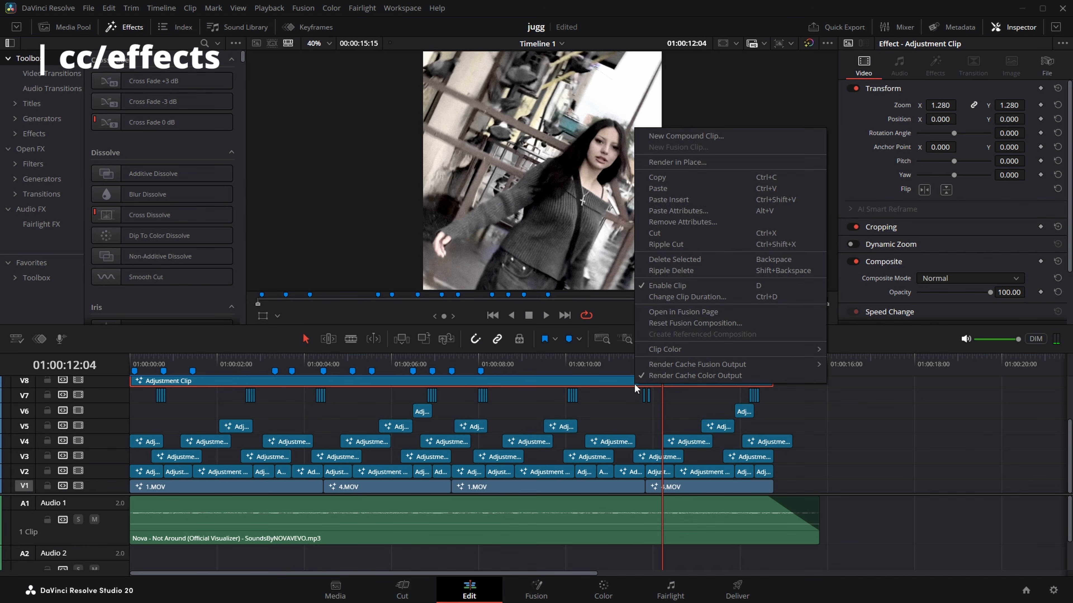
left_click(685, 315)
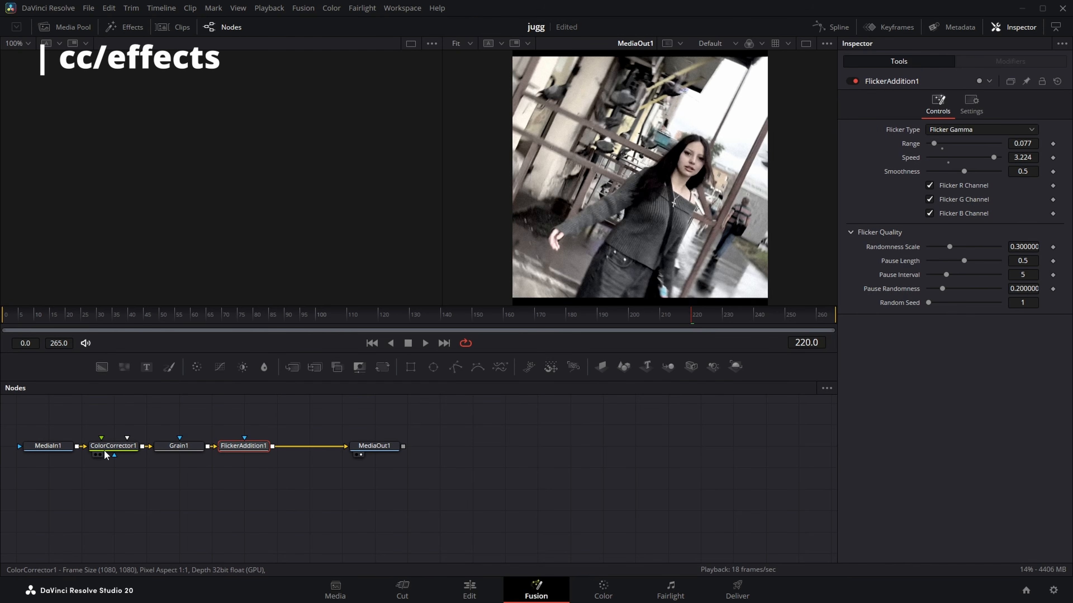
left_click(115, 447)
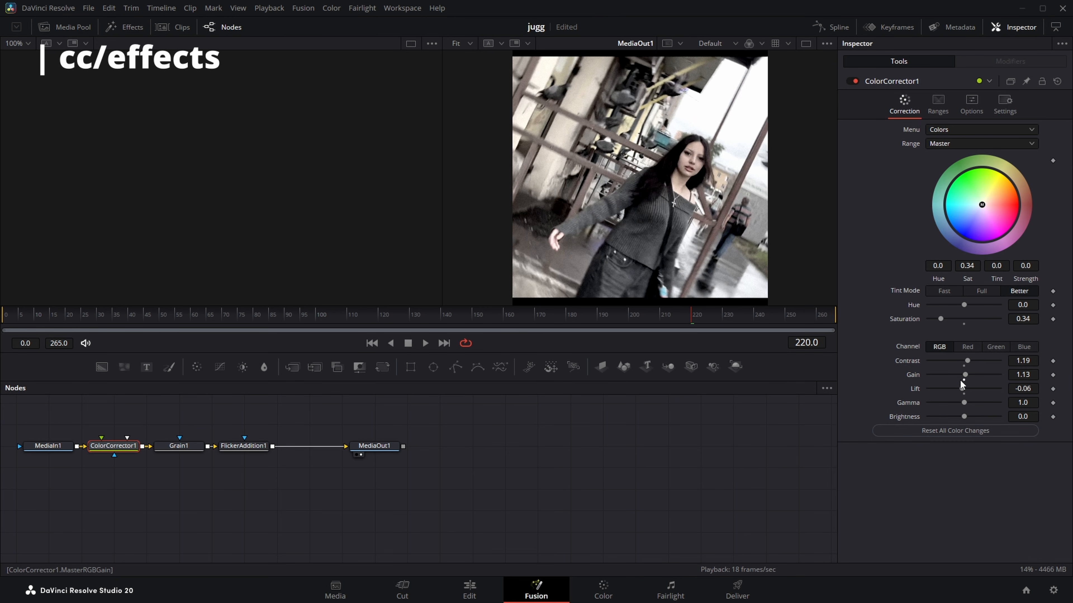
left_click(175, 447)
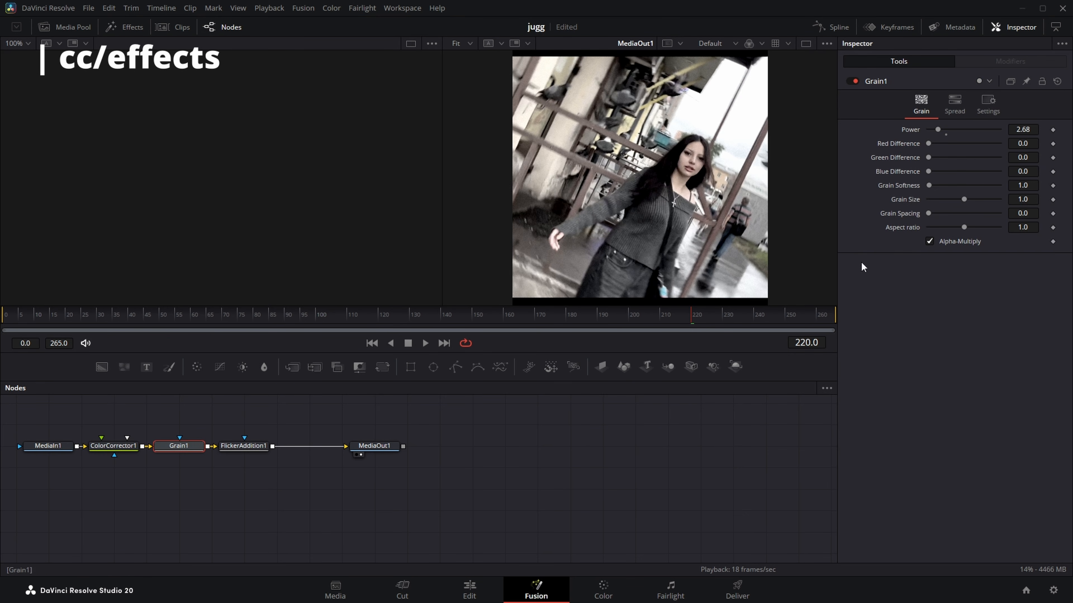
left_click(245, 447)
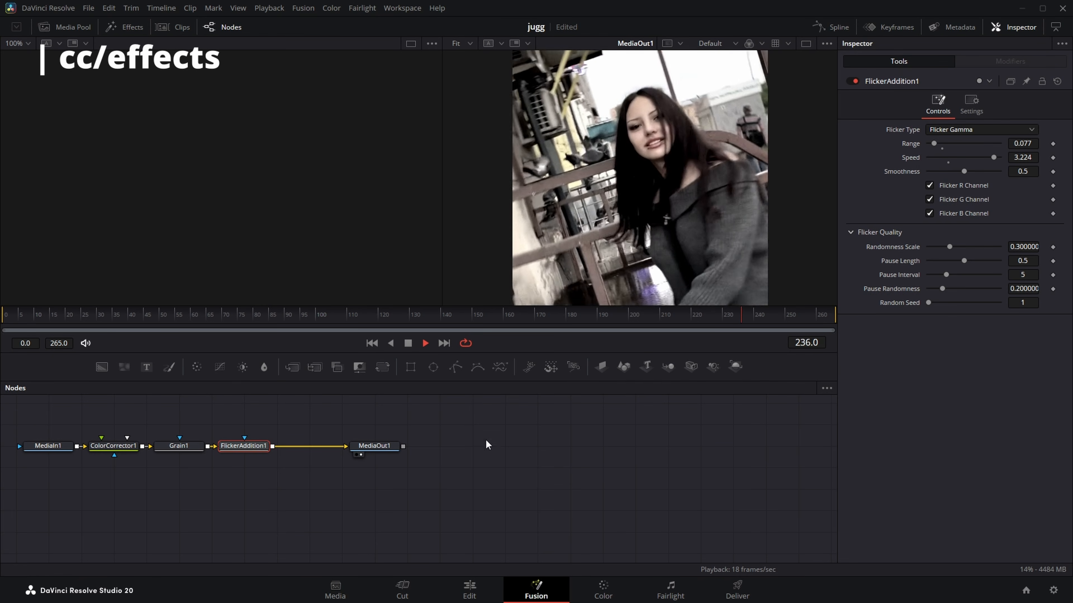
Return to the Edit page, play the edit from the timeline start and deselect the V8 adjustment clip
left_click(470, 589)
key("Home")
key("space")
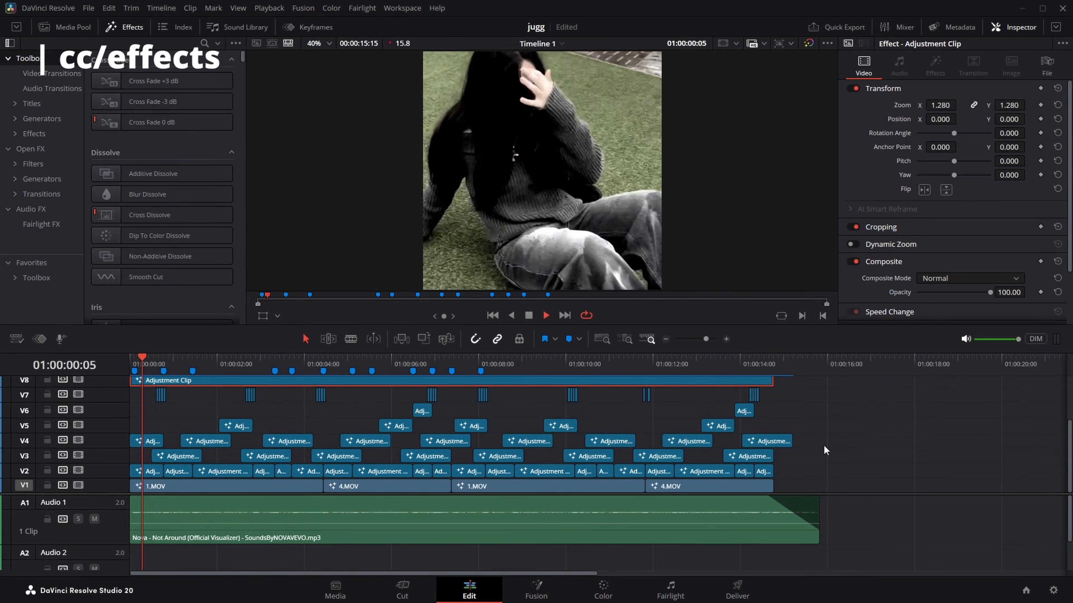
left_click(843, 437)
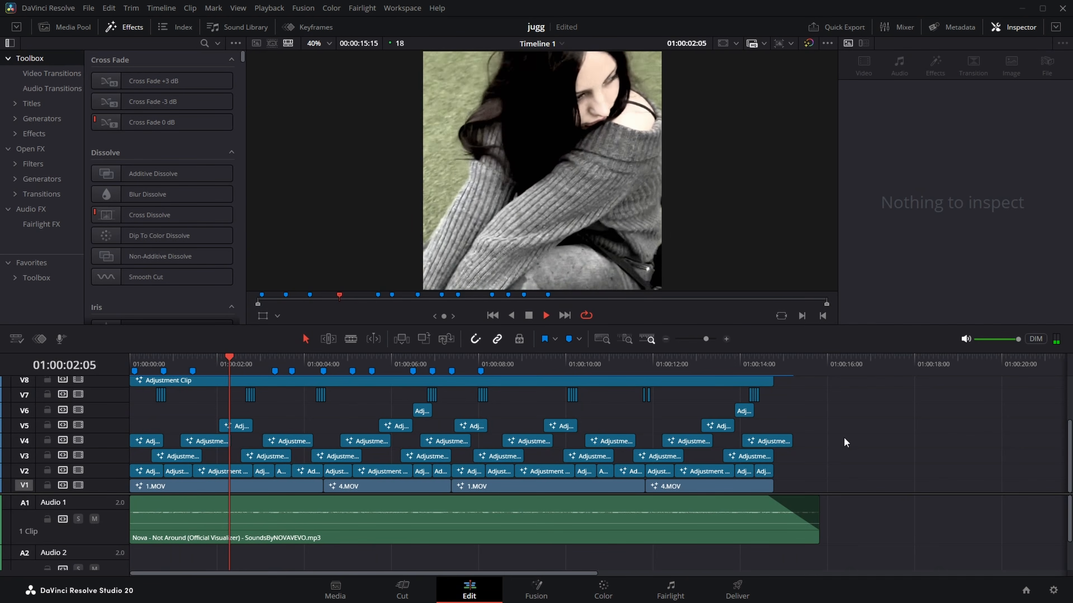